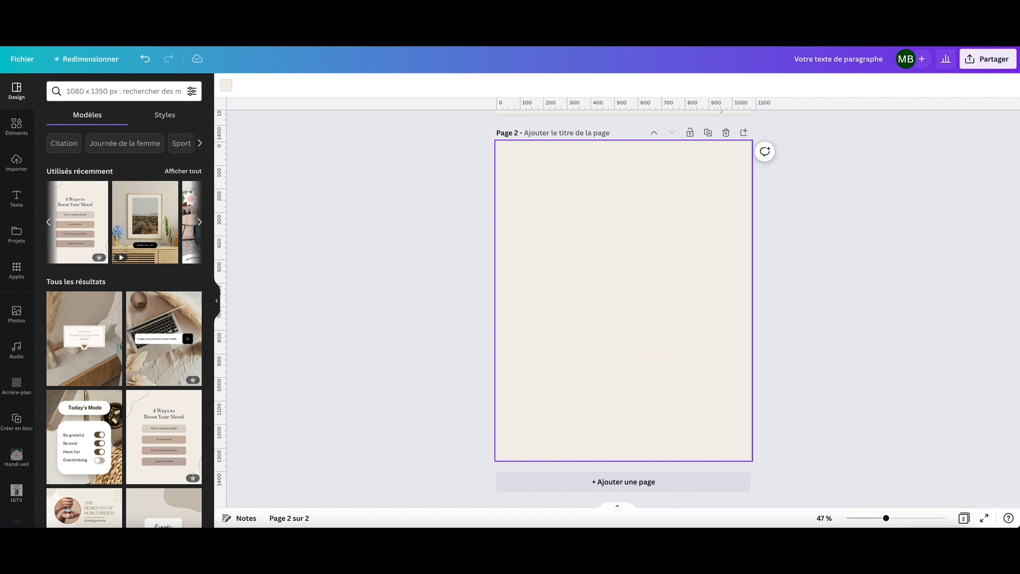
Add a square shape to page 2, move it to the lower half and widen it to about 362 by 324
key("r")
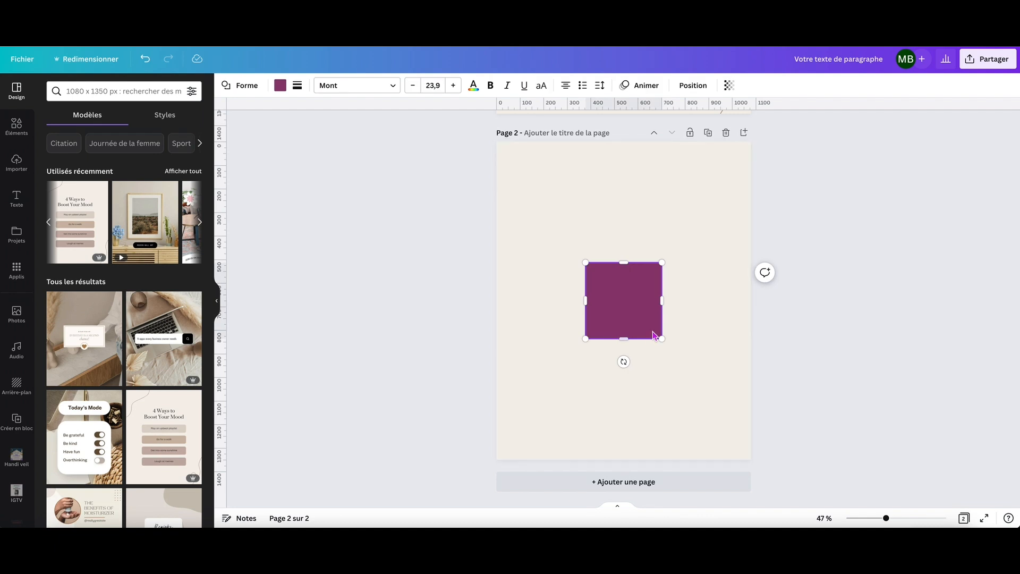
left_click_drag(638, 323, 672, 365)
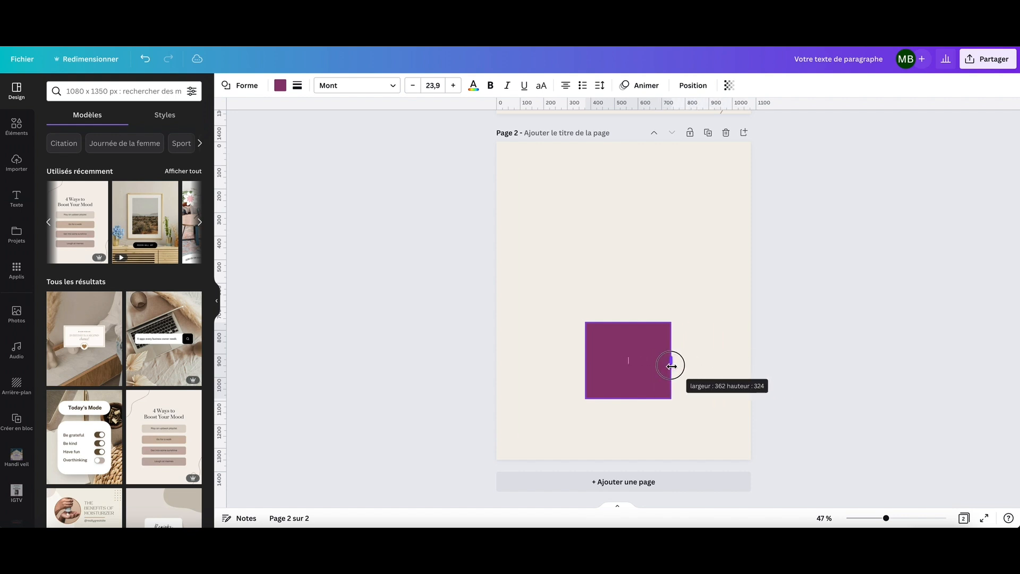
left_click(706, 318)
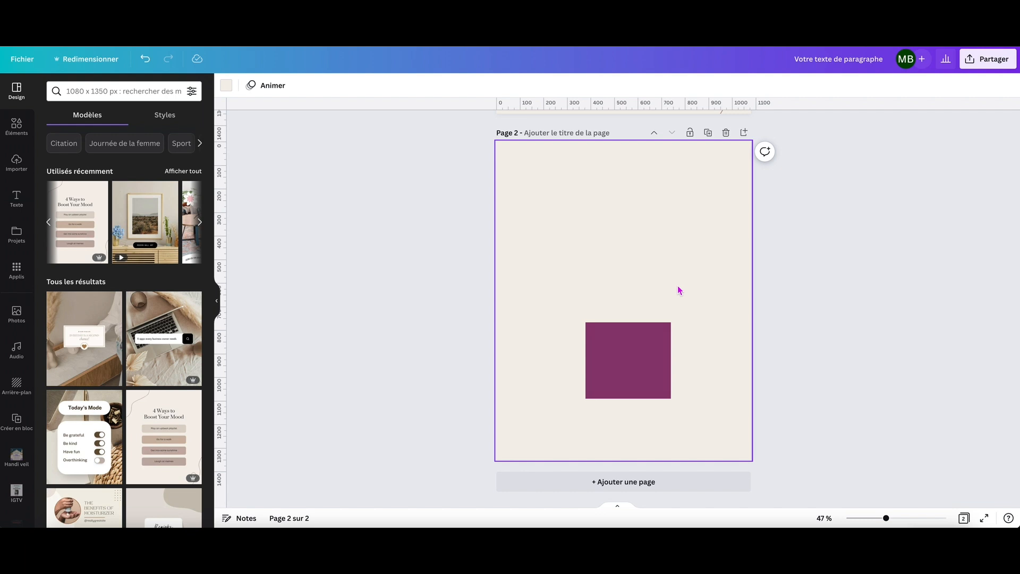
Add a circle to the page and place it just above the square shape
key("c")
left_click_drag(631, 296, 629, 269)
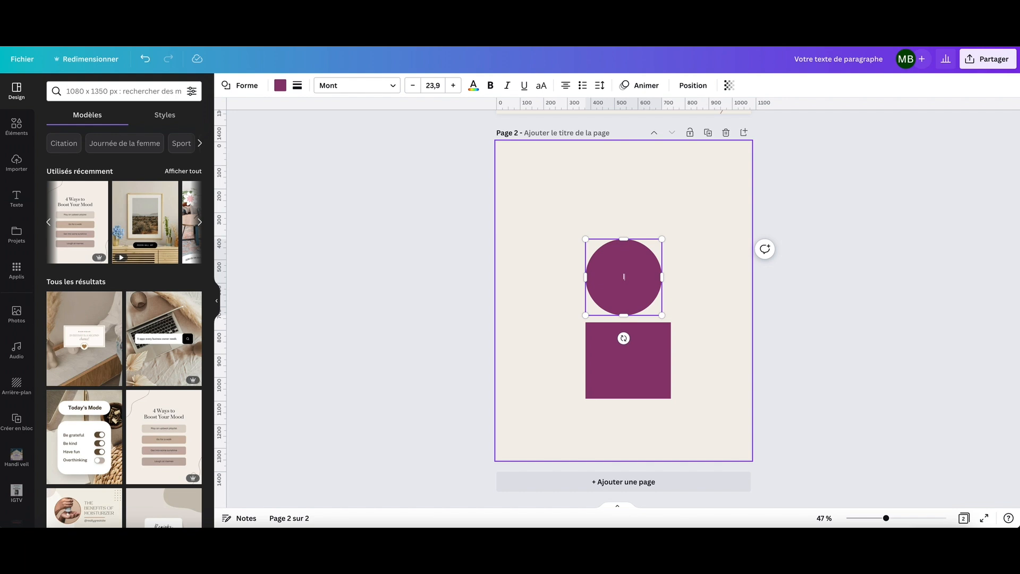
left_click(708, 301)
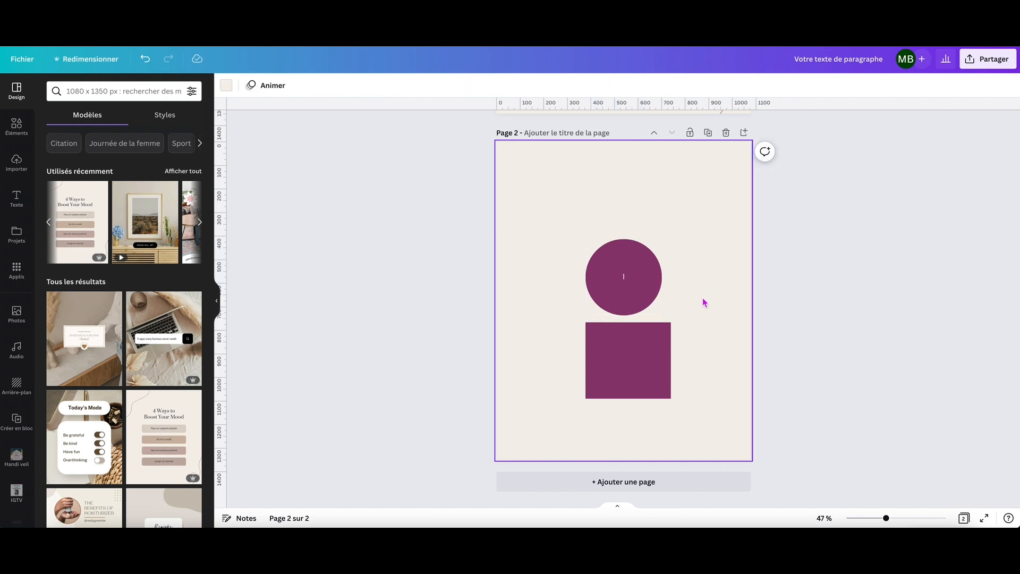
key("Delete")
left_click(641, 280)
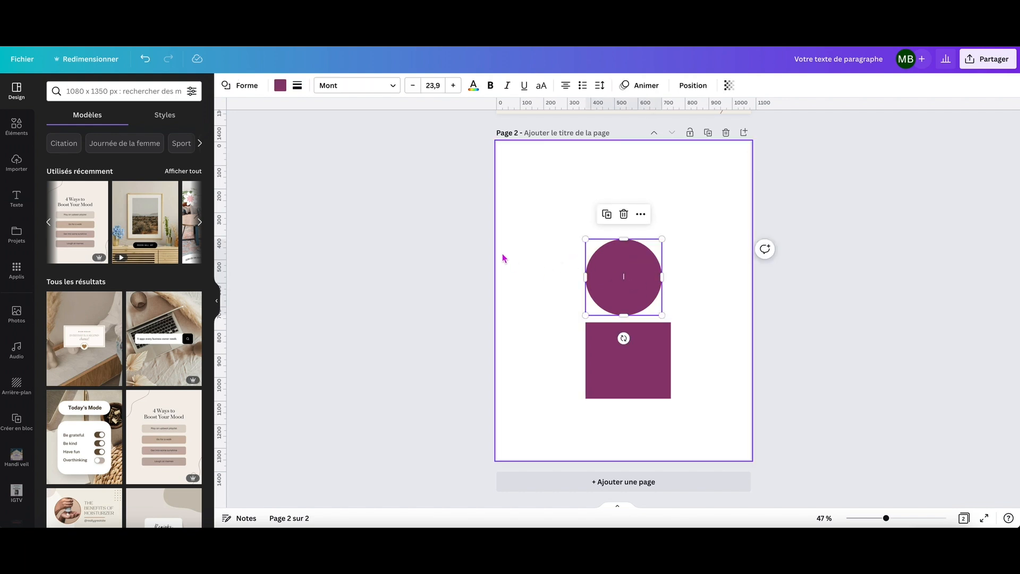
left_click(146, 59)
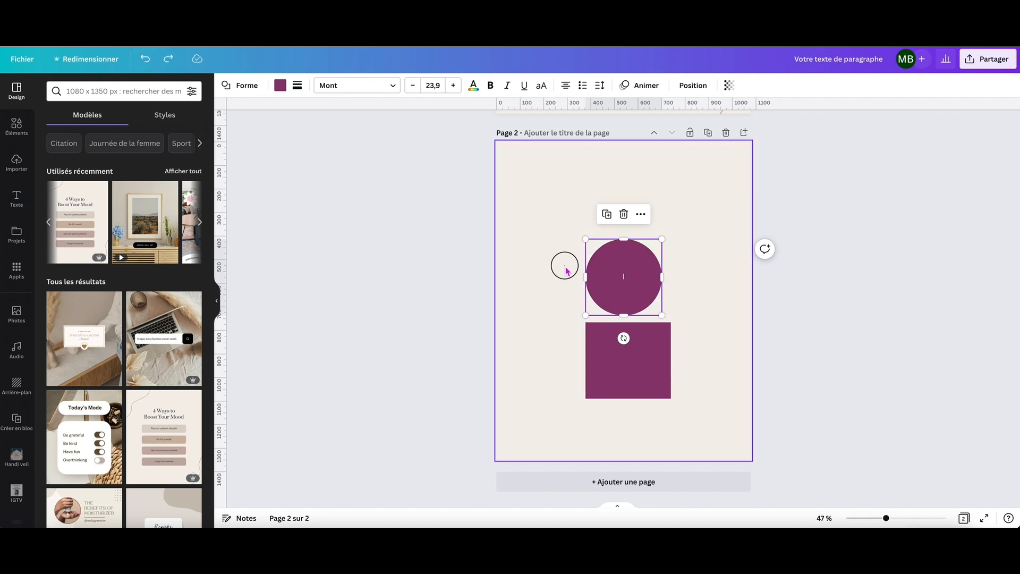
Add a horizontal line to the page and position it above the circle
left_click(550, 258)
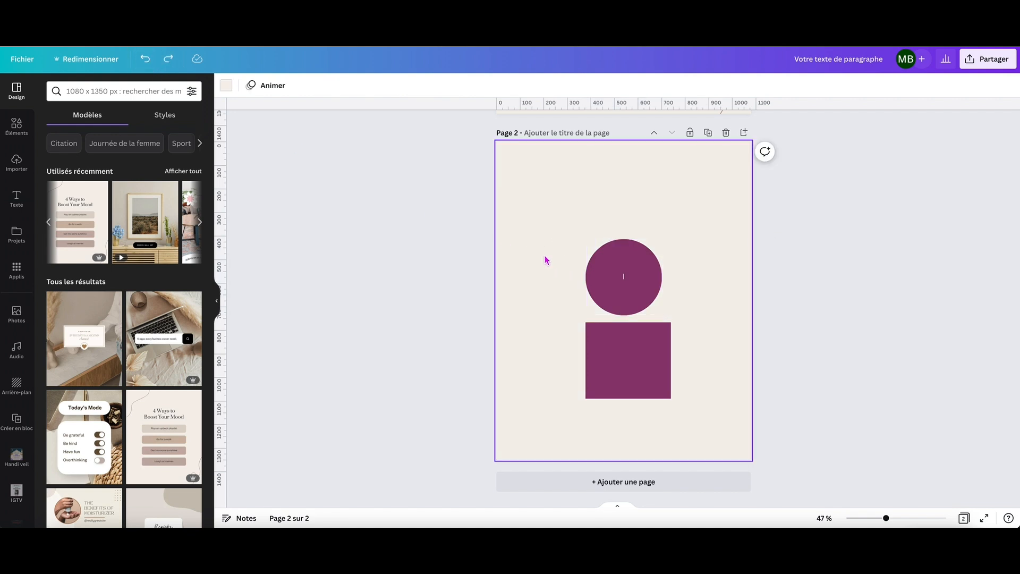
key("l")
left_click_drag(633, 324, 651, 213)
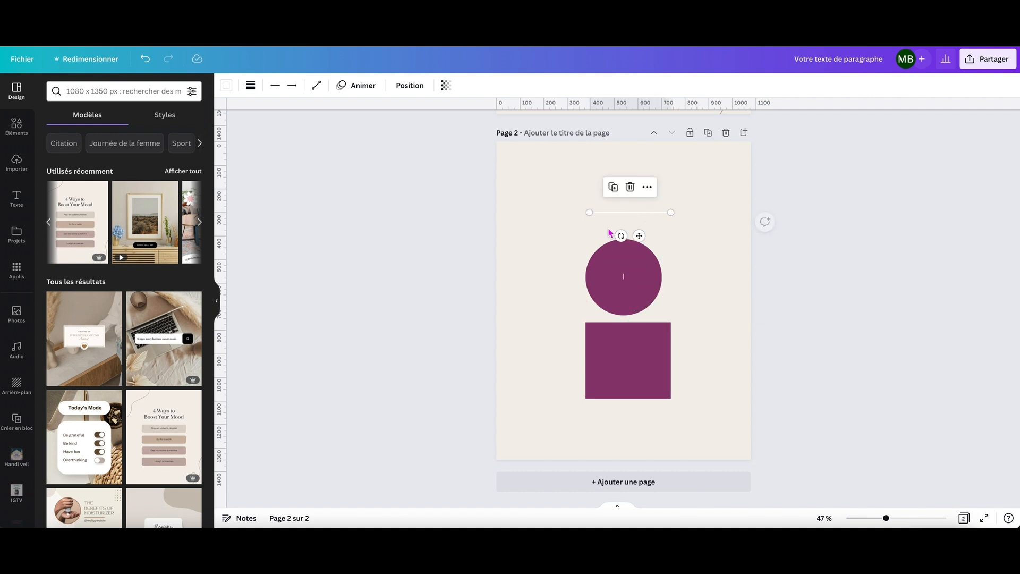
left_click(539, 252)
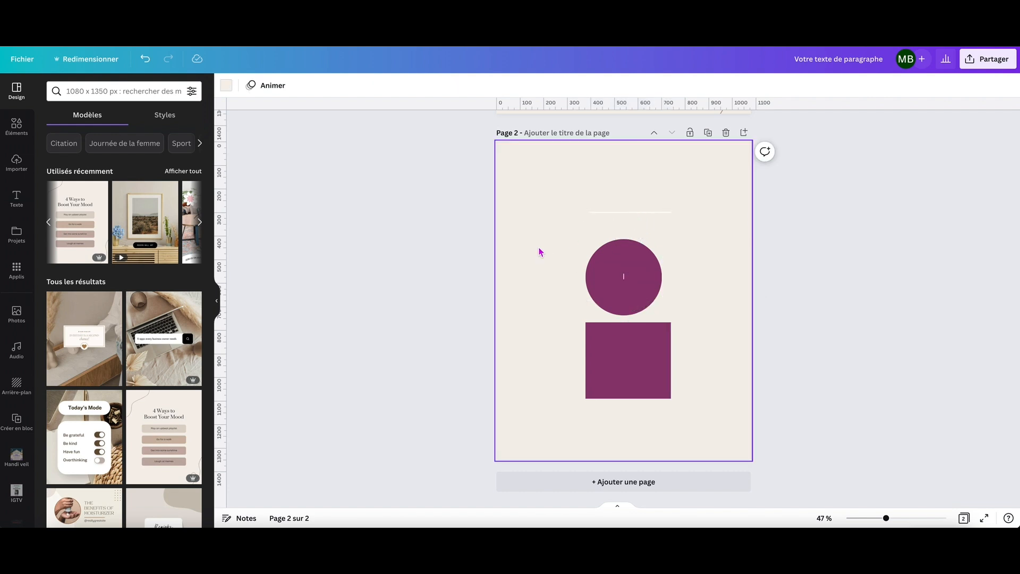
Add a text box and place it near the top of the page, above the line
key("t")
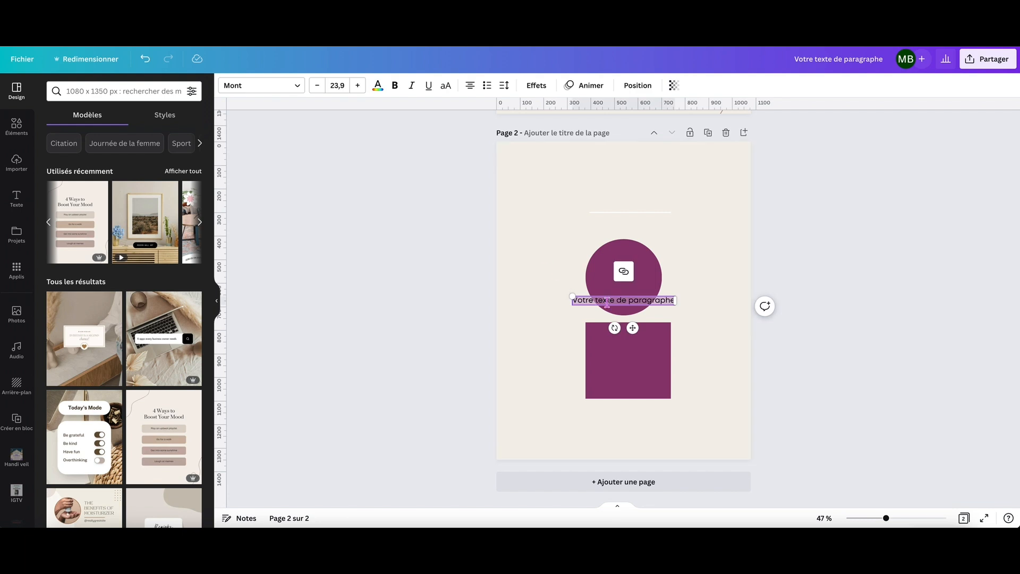
left_click_drag(609, 299, 615, 173)
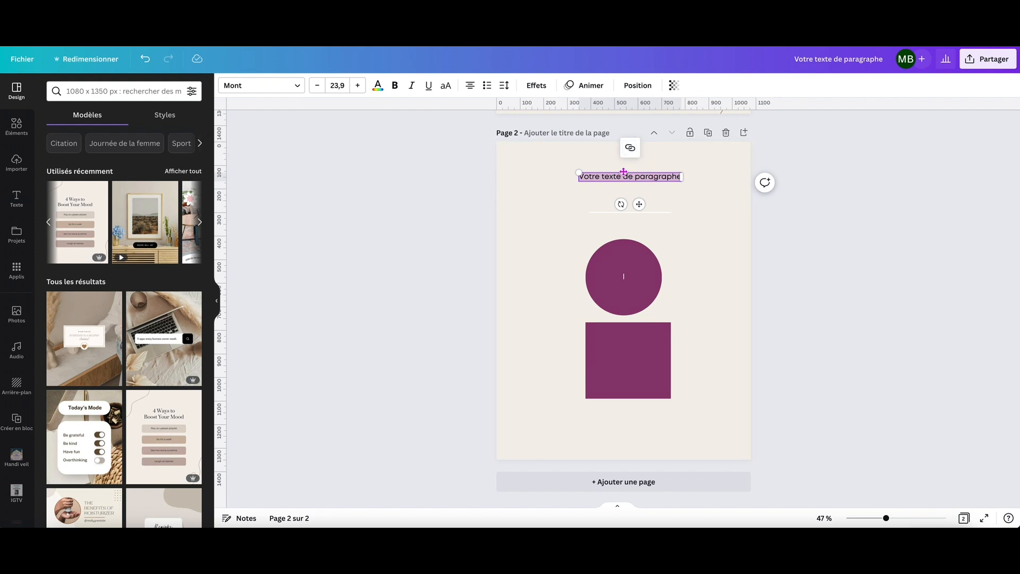
left_click(519, 222)
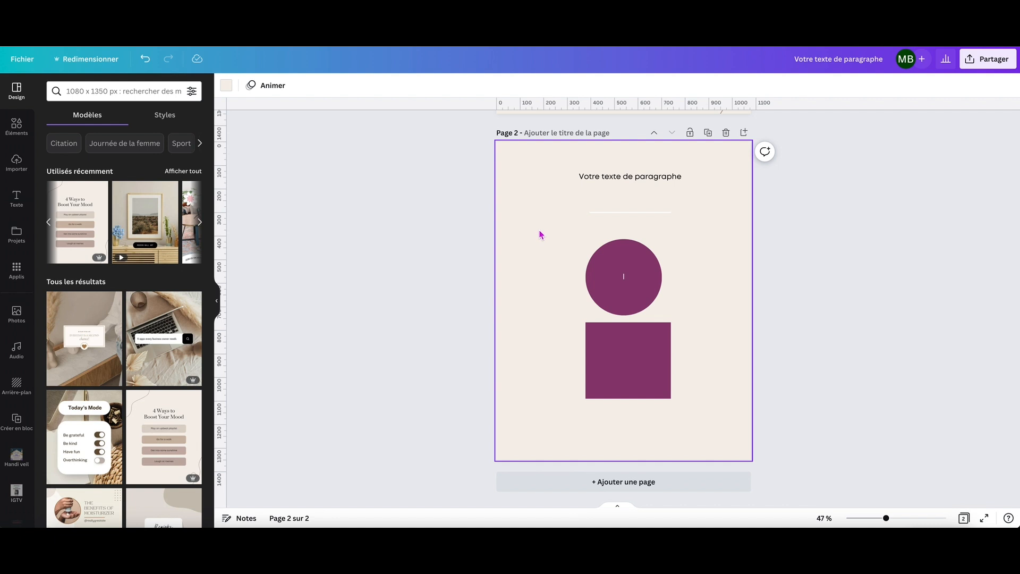
Lock the circle completely, using the full lock rather than the position-only lock
left_click_drag(582, 229, 659, 274)
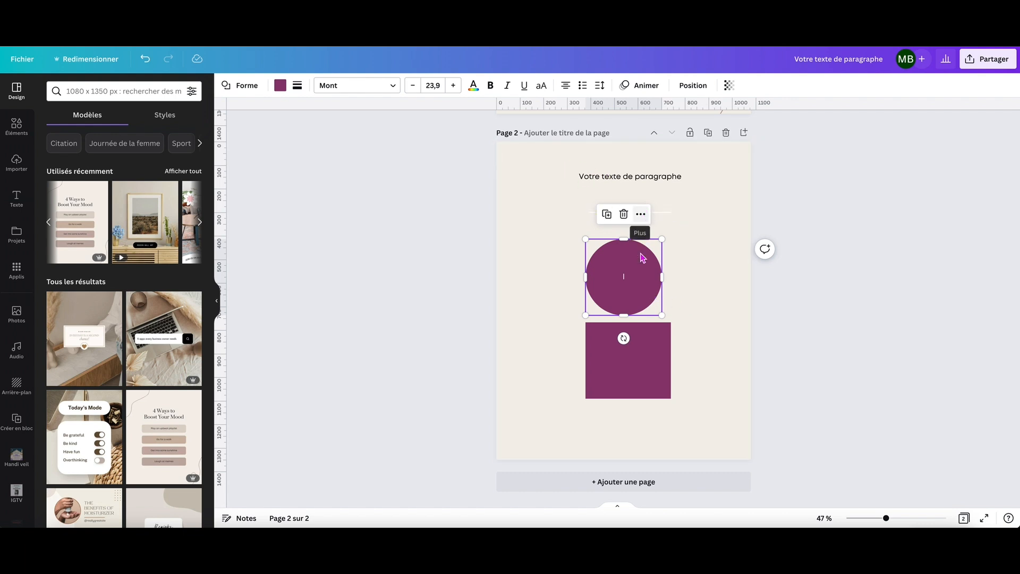
left_click(642, 215)
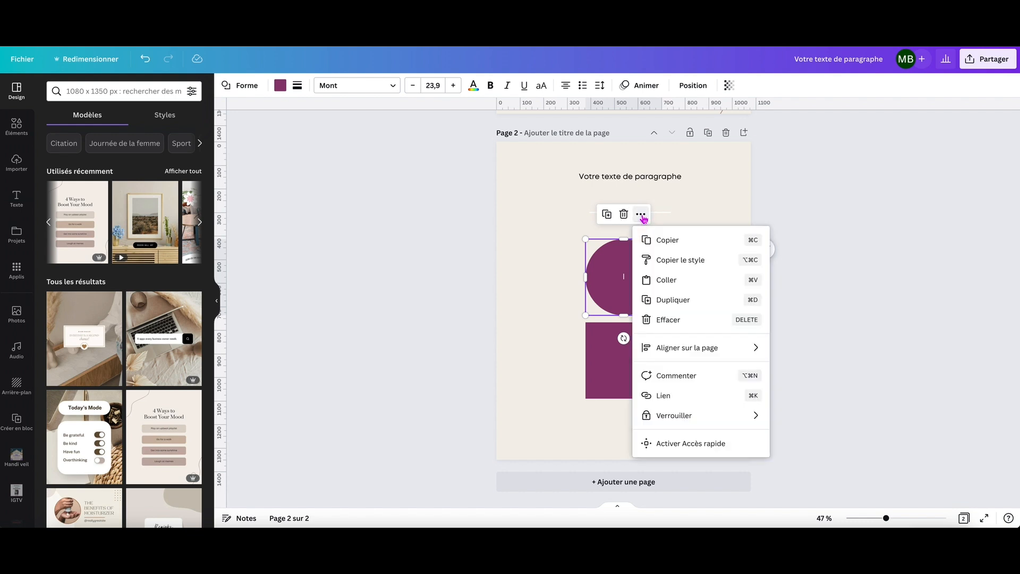
mouse_move(691, 420)
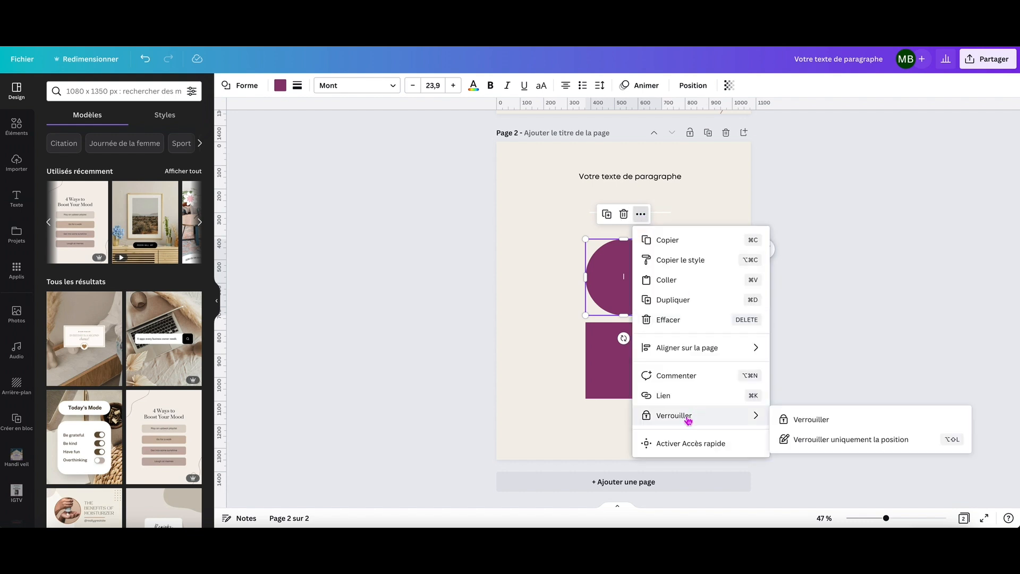
left_click(819, 423)
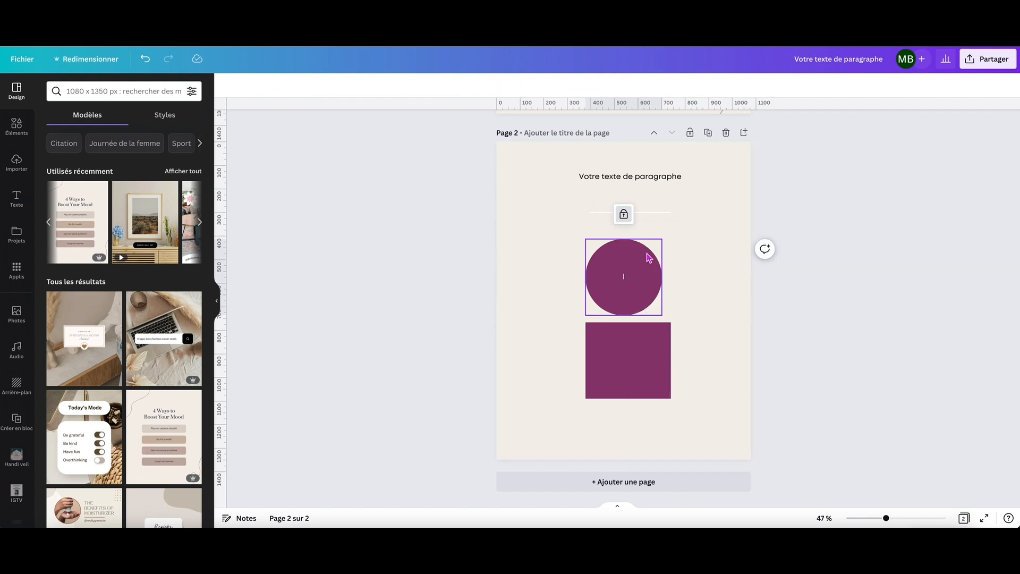
Try to move the locked circle, and shift the square and the line slightly to the left
left_click_drag(644, 269, 671, 270)
mouse_move(629, 359)
left_mouse_down()
mouse_move(567, 358)
mouse_move(622, 361)
left_mouse_up()
left_click_drag(611, 211, 605, 210)
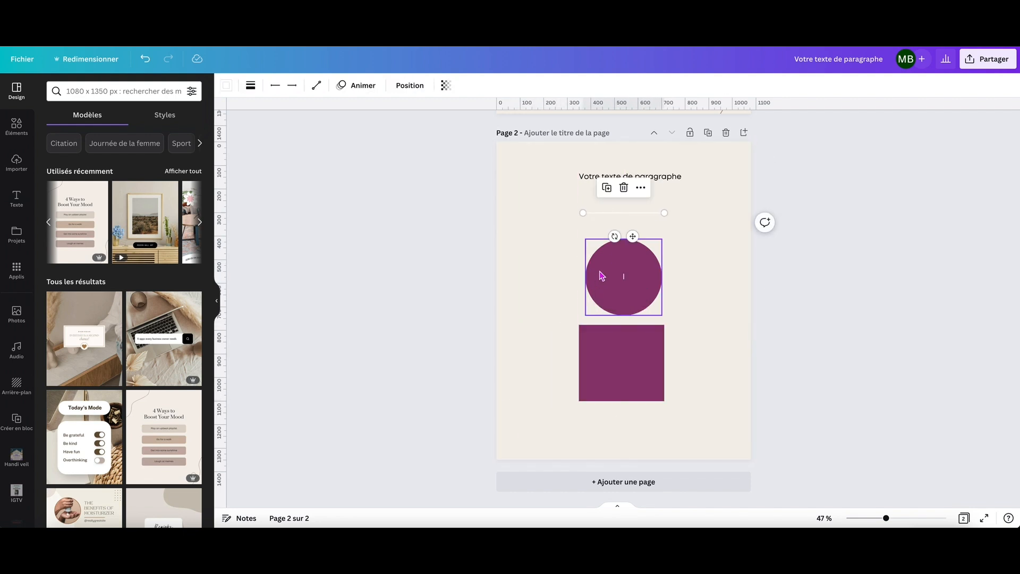
Unlock the circle and move it slightly up and to the left
left_click(600, 271)
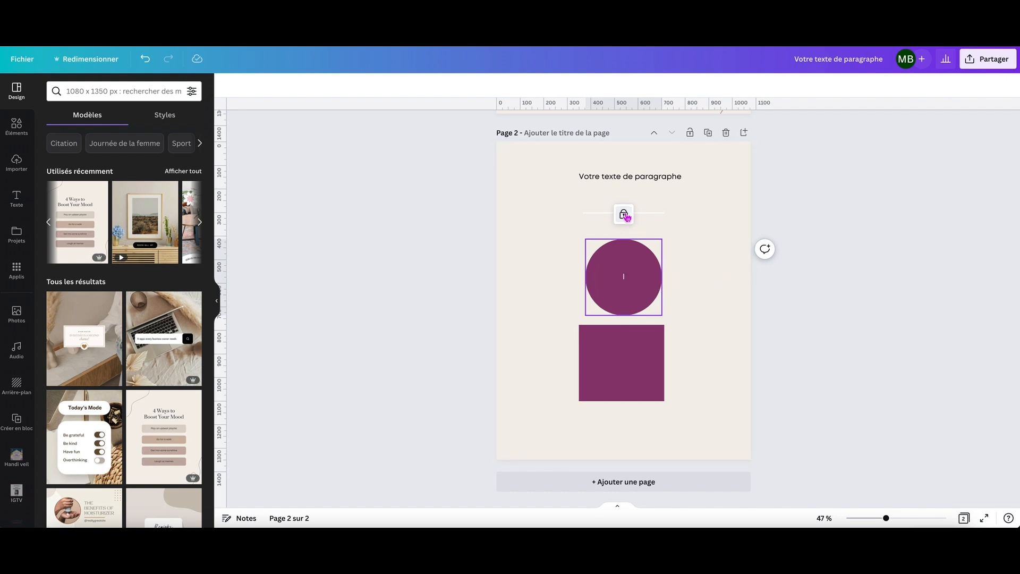
left_click(624, 215)
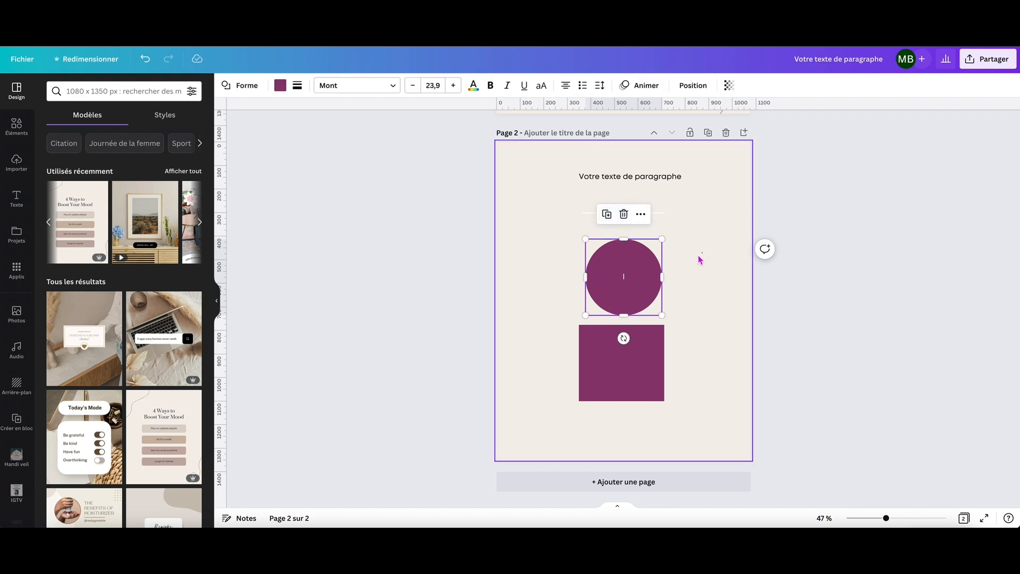
left_click(632, 273)
mouse_move(633, 275)
left_mouse_down()
mouse_move(664, 275)
mouse_move(625, 269)
left_mouse_up()
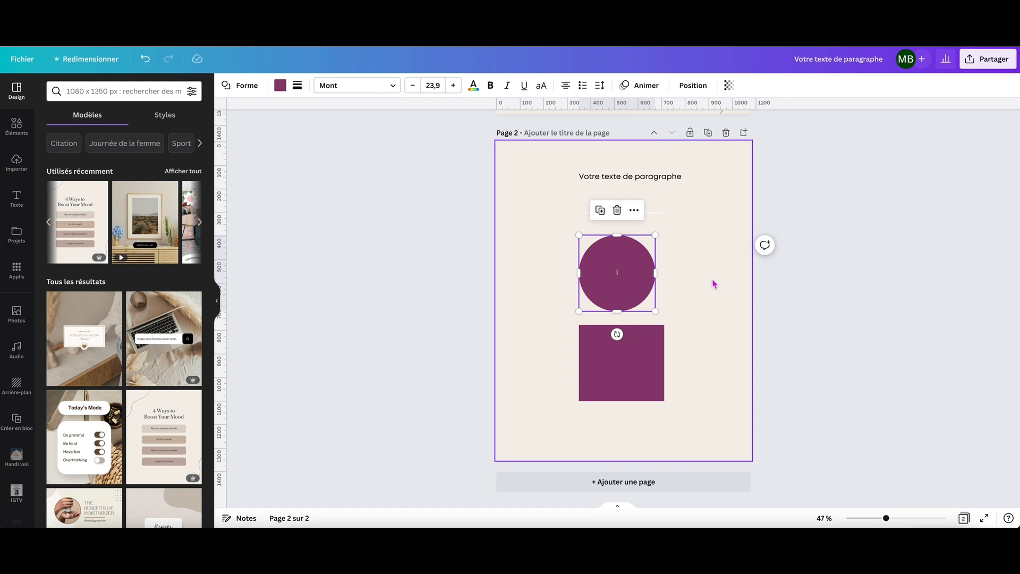
Reshape the square below the circle into a wide, flat banner by extending both sides and lowering its top edge
left_click(654, 360)
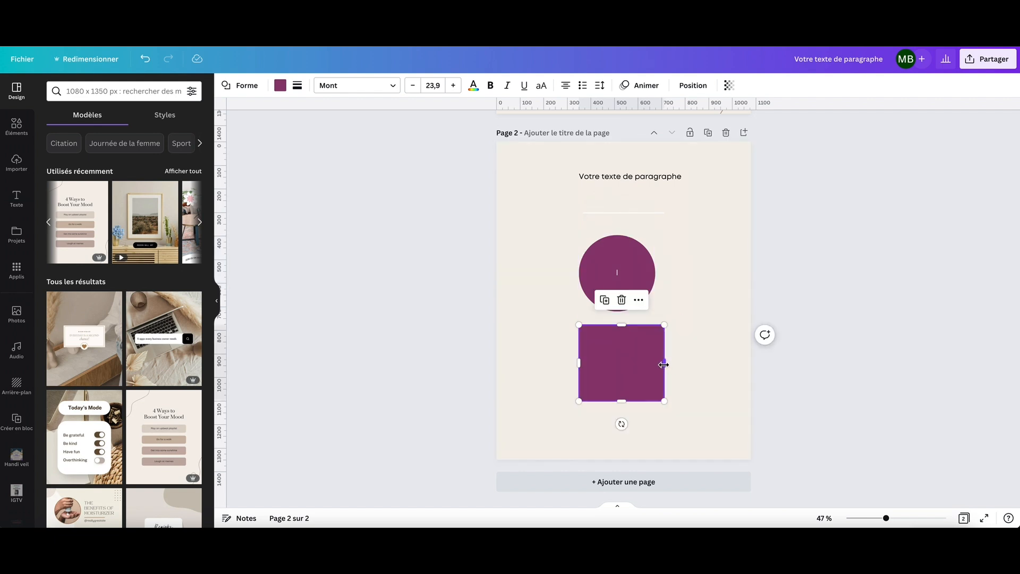
left_click_drag(664, 364, 713, 358)
left_click_drag(579, 363, 533, 362)
left_click_drag(623, 325, 625, 356)
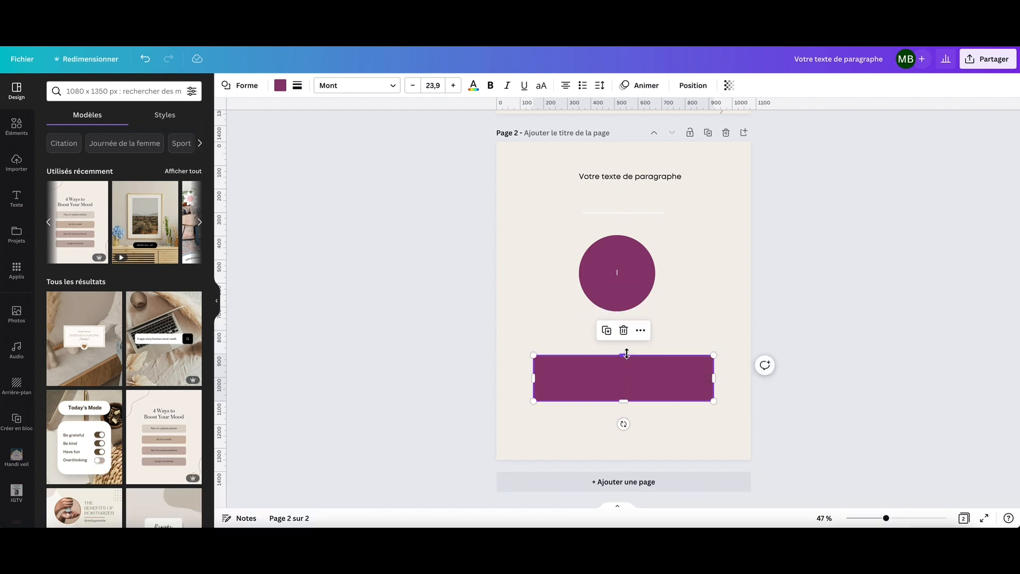
Replace the placeholder paragraph text above the line with "test texte"
left_click(613, 177)
left_click(614, 177)
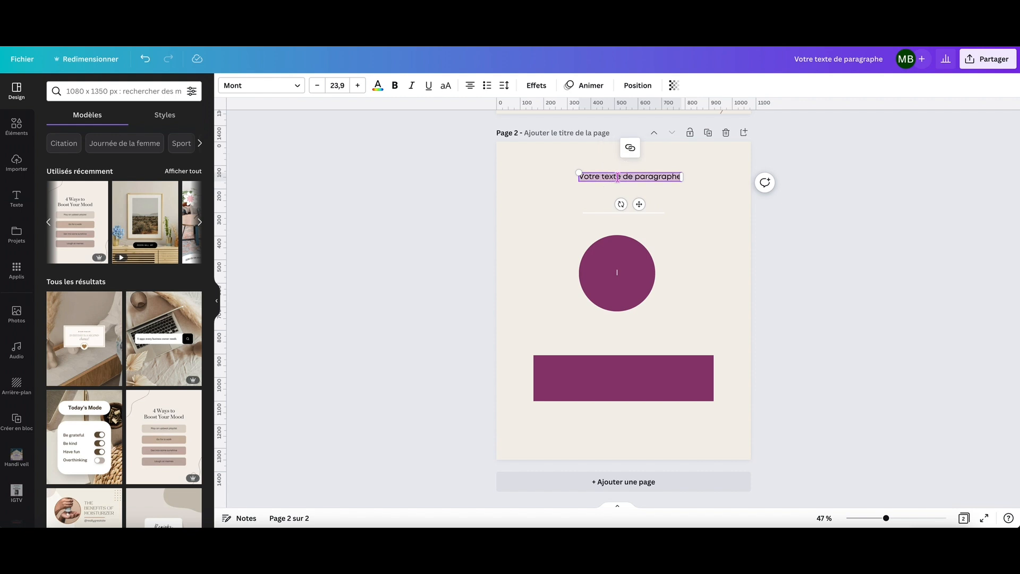
type("test")
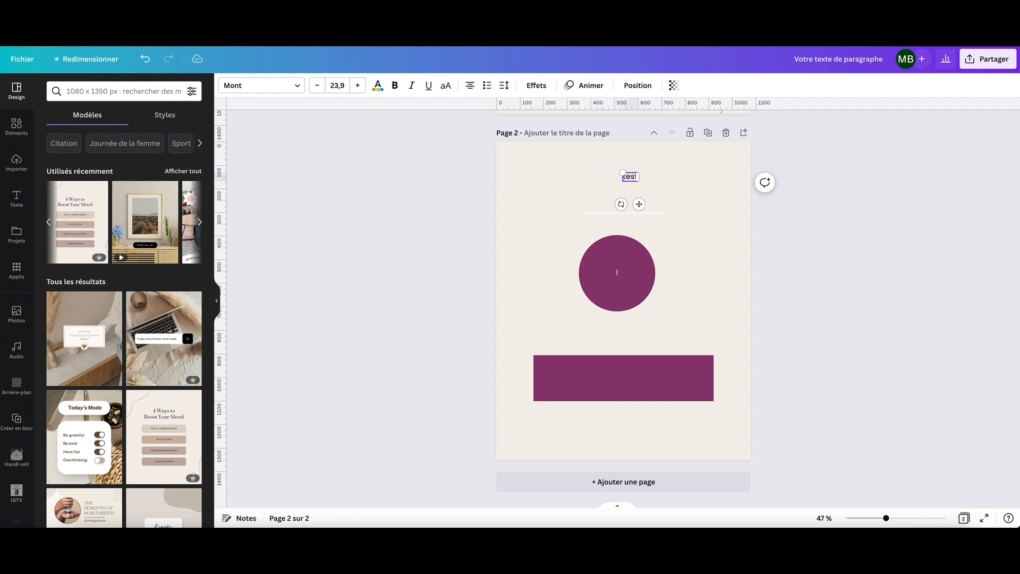
type(" texte")
Increase the font size of "test texte" to 33,9
left_click(358, 85)
left_click(358, 85)
left_click(358, 85)
left_click(357, 86)
left_click(358, 86)
left_click(358, 85)
left_click(358, 86)
left_click(358, 86)
left_click(358, 85)
Place "test texte" on the purple rectangle and move both up to just below the circle
left_click_drag(639, 173, 627, 371)
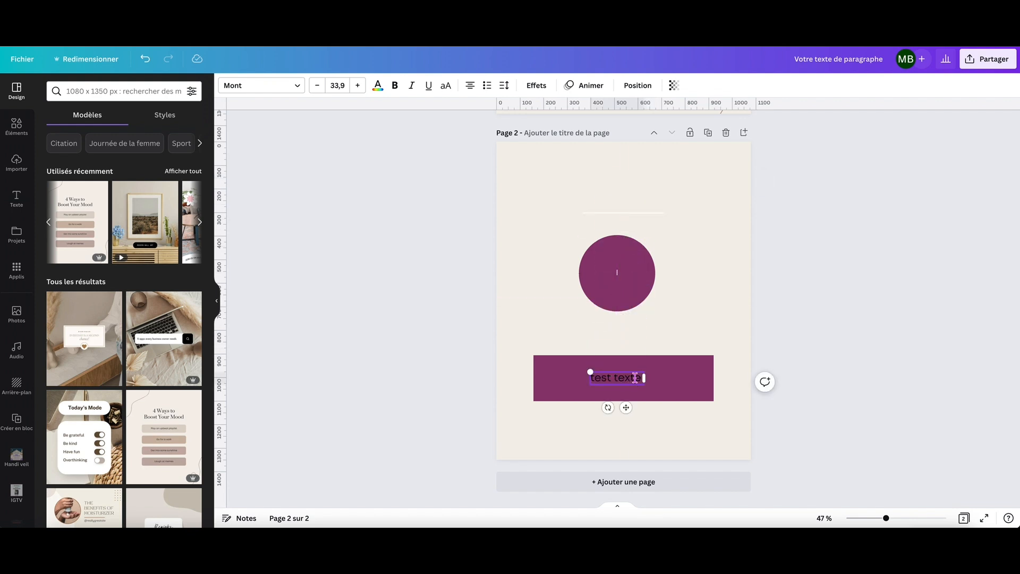
left_click(557, 336)
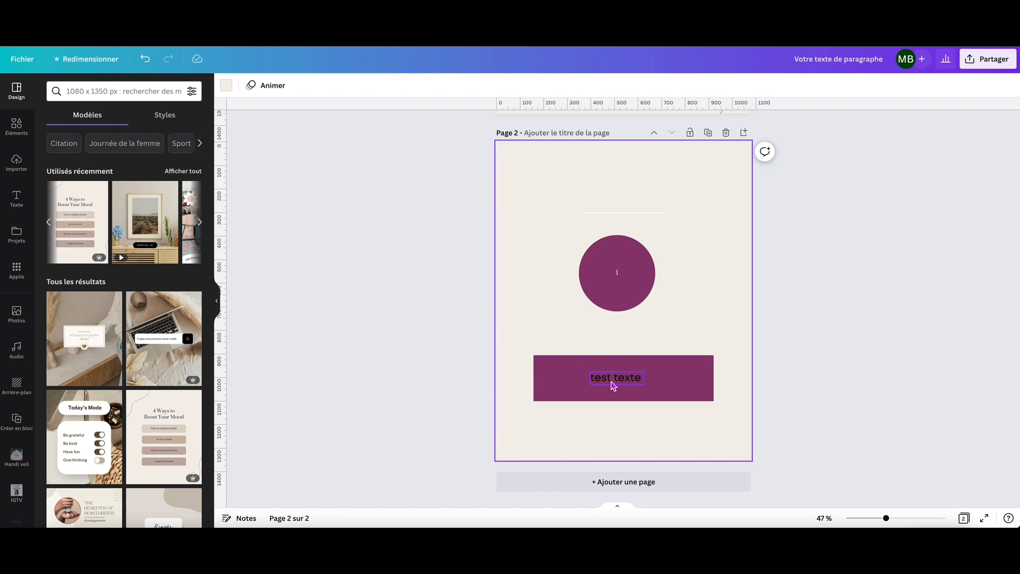
left_click_drag(610, 383, 596, 349)
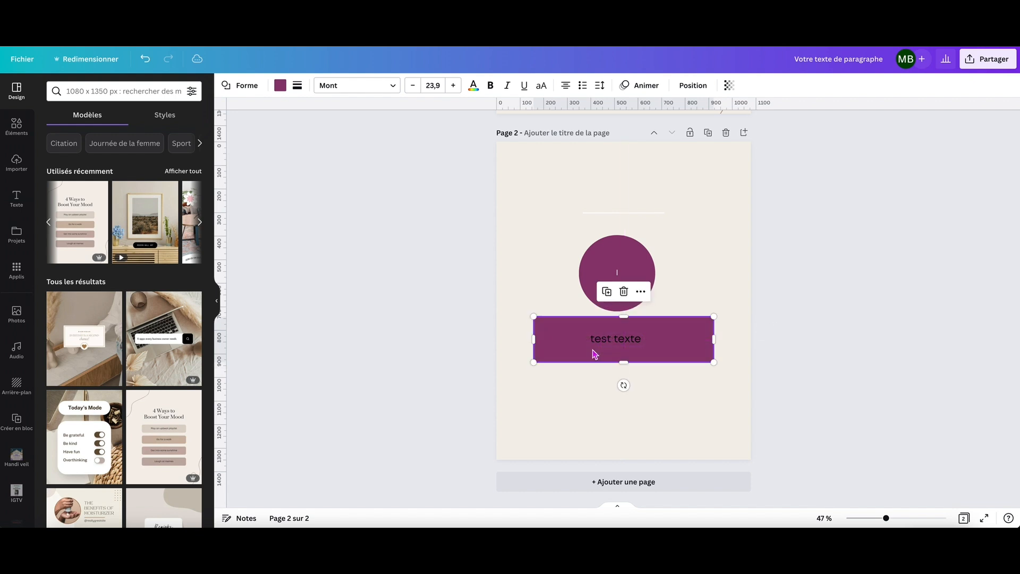
Bring the purple rectangle forward over the text, and send it backward behind the text again
left_click(695, 86)
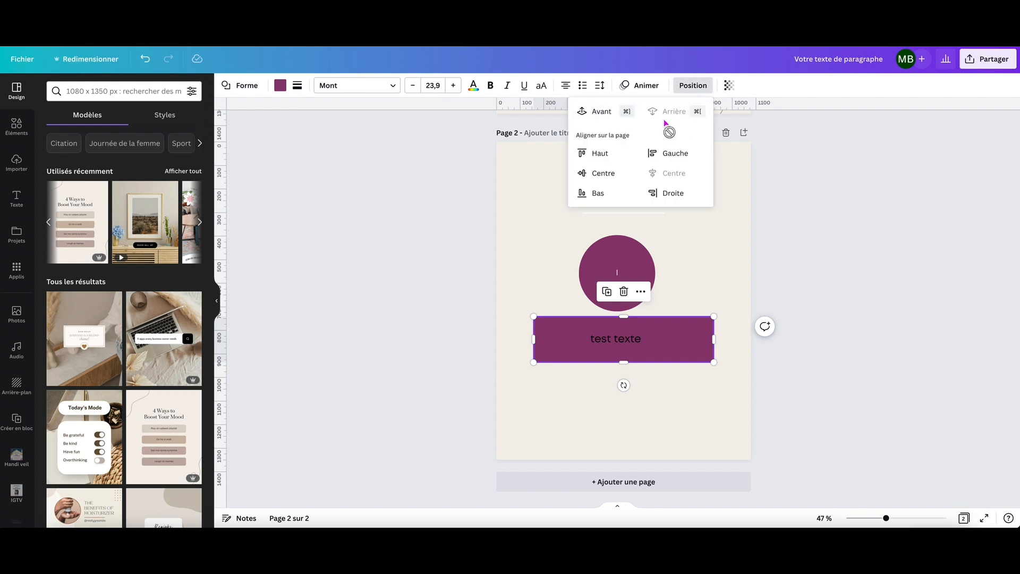
left_click(599, 114)
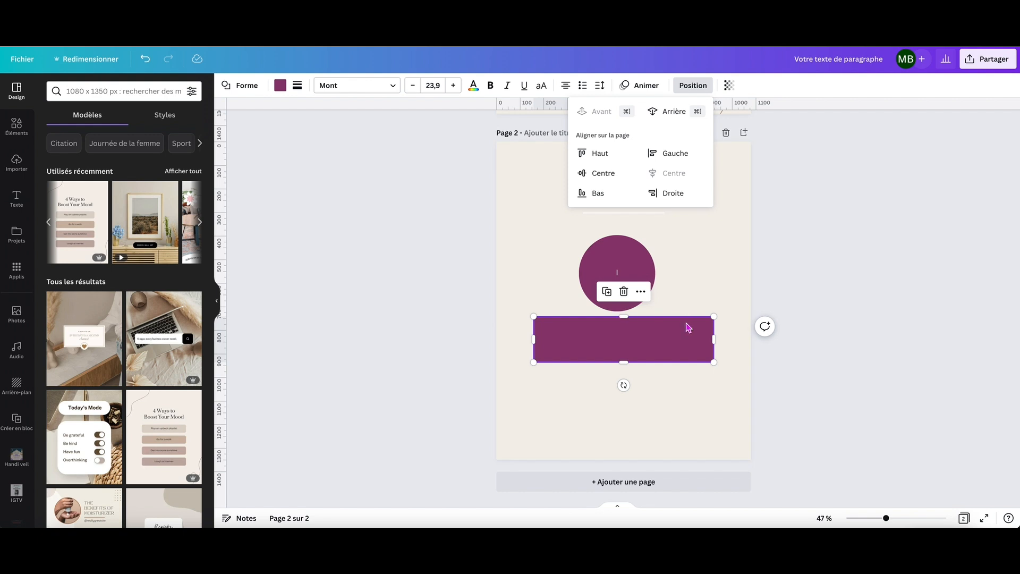
left_click(675, 114)
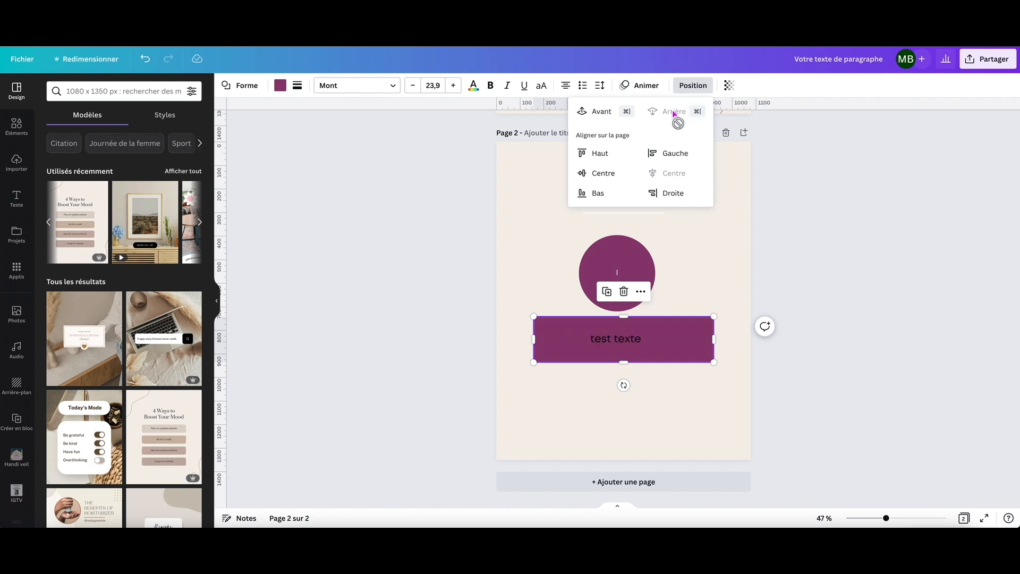
left_click(701, 294)
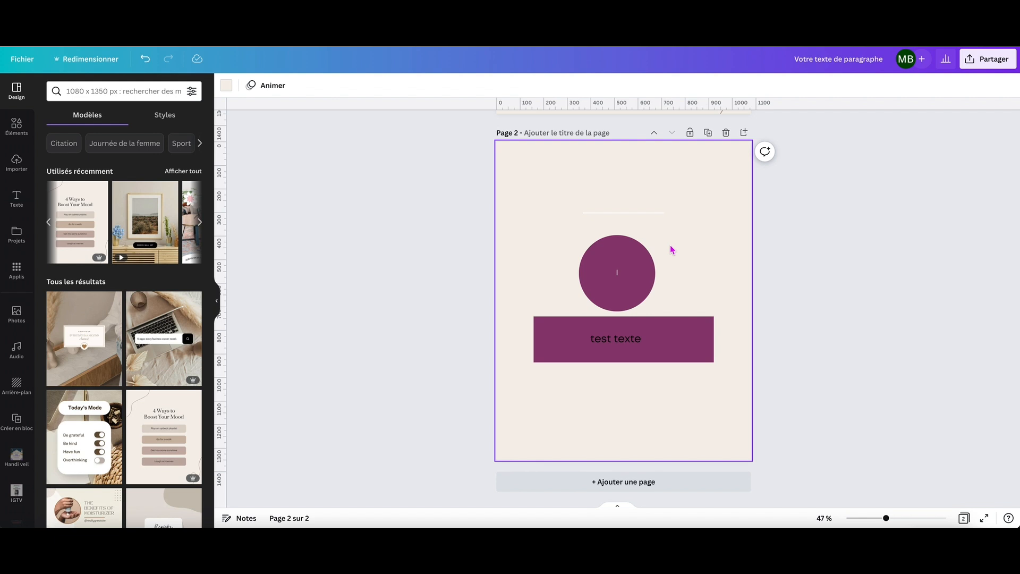
Move the "Play an upbeat playlist" and "Go for a walk" boxes on page 1 together, slightly up and to the left
scroll(681, 268, "up", 2)
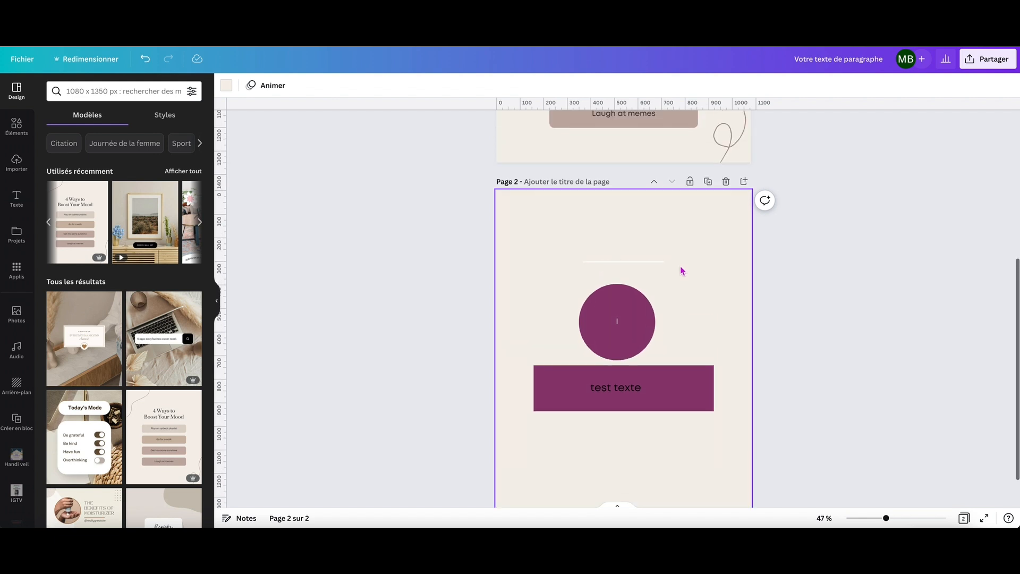
scroll(682, 271, "up", 5)
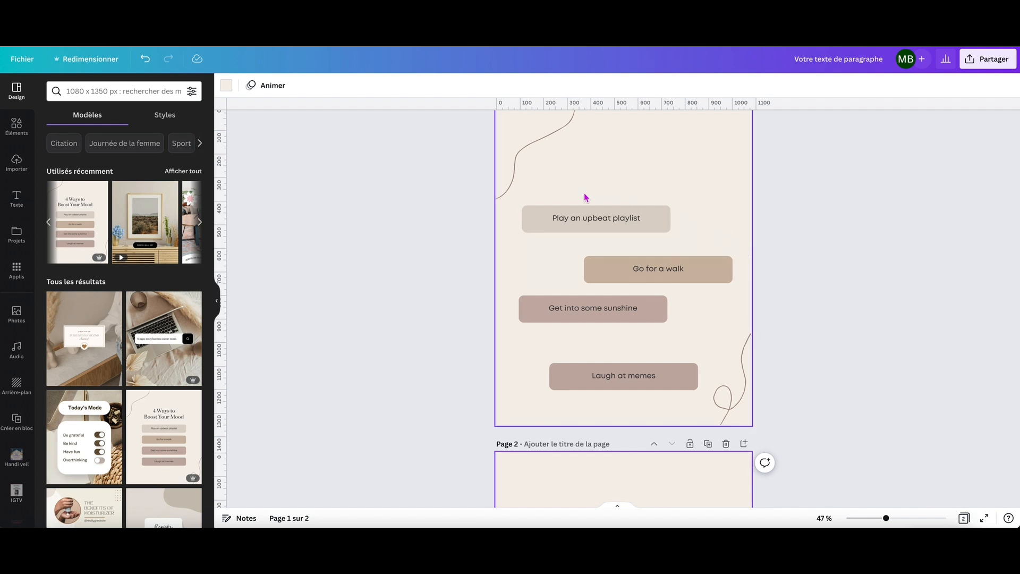
left_click_drag(519, 190, 715, 382)
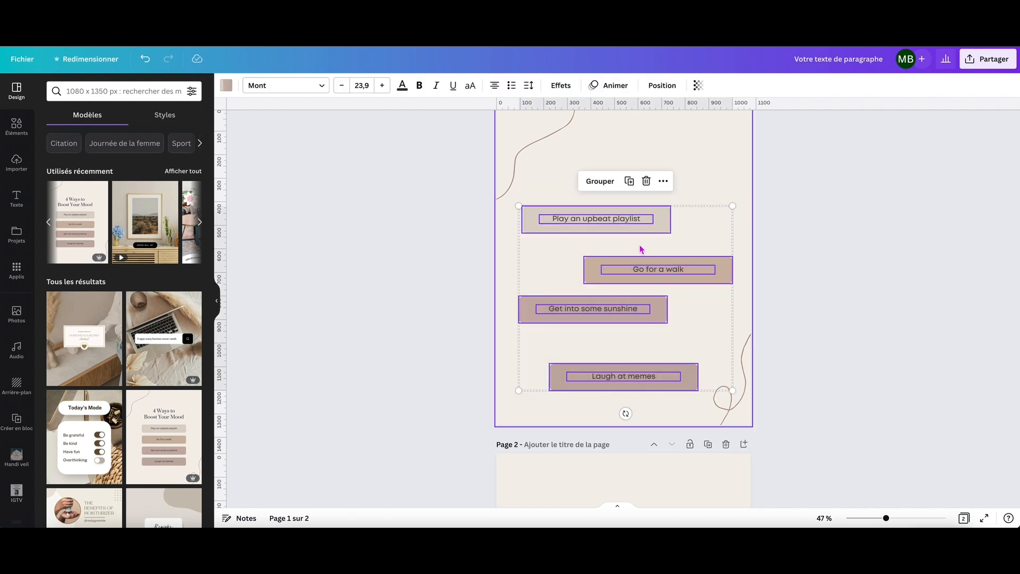
left_click(711, 168)
left_click_drag(519, 198, 719, 285)
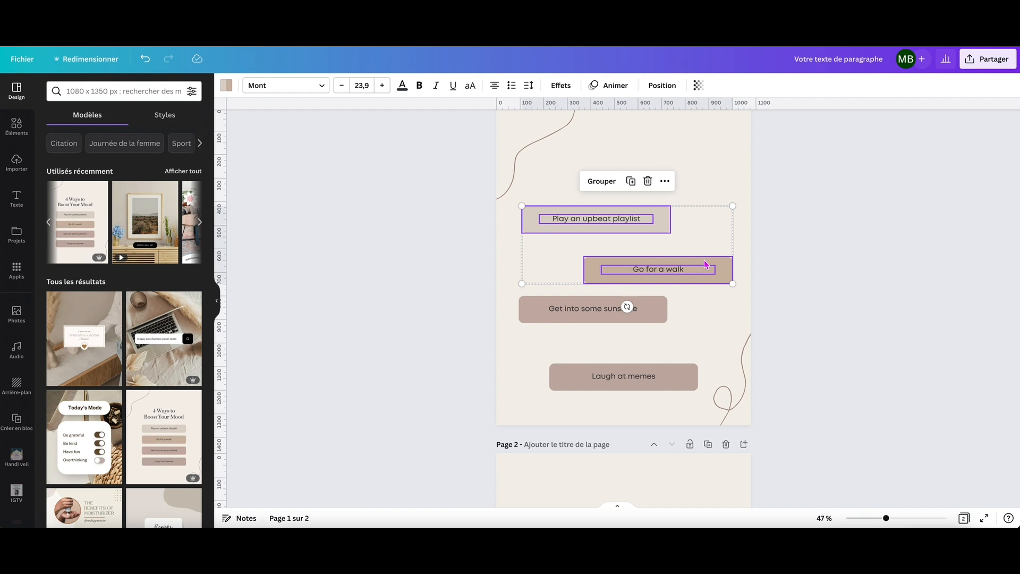
left_click_drag(695, 242, 683, 221)
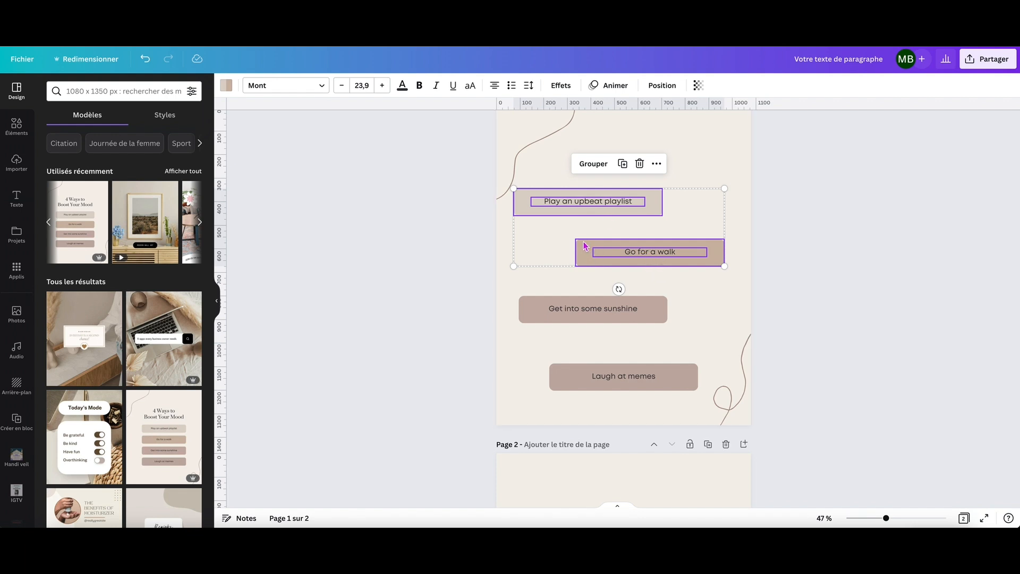
left_click(740, 234)
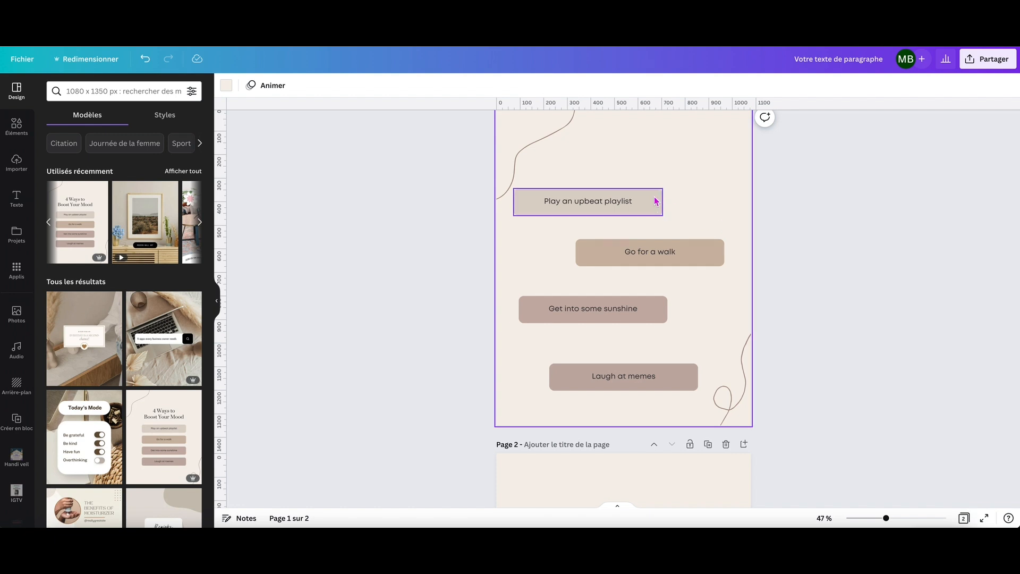
Group the four labelled boxes with their texts on page 1 and move the group slightly up and to the right
left_click_drag(533, 175, 688, 399)
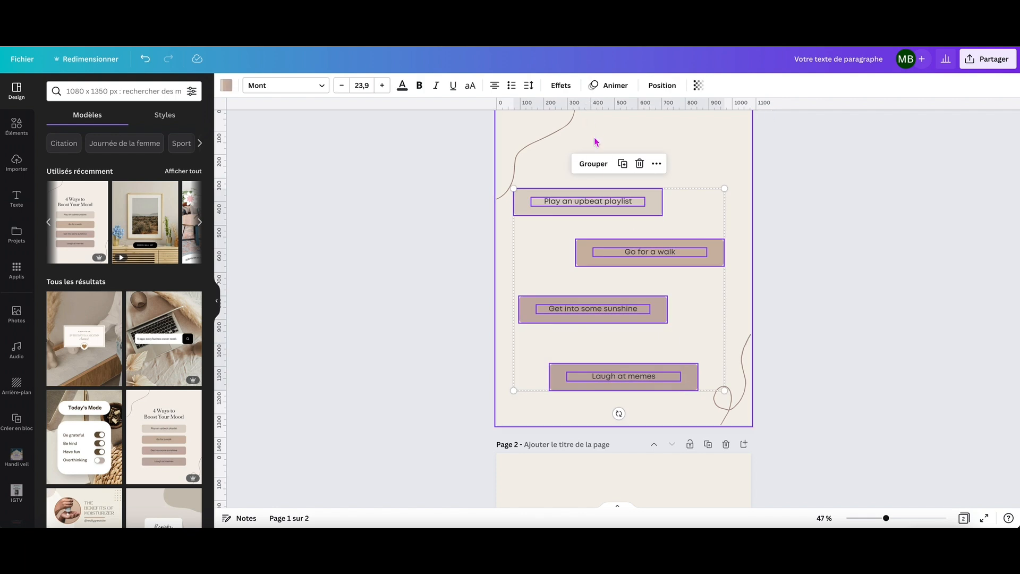
left_click(594, 166)
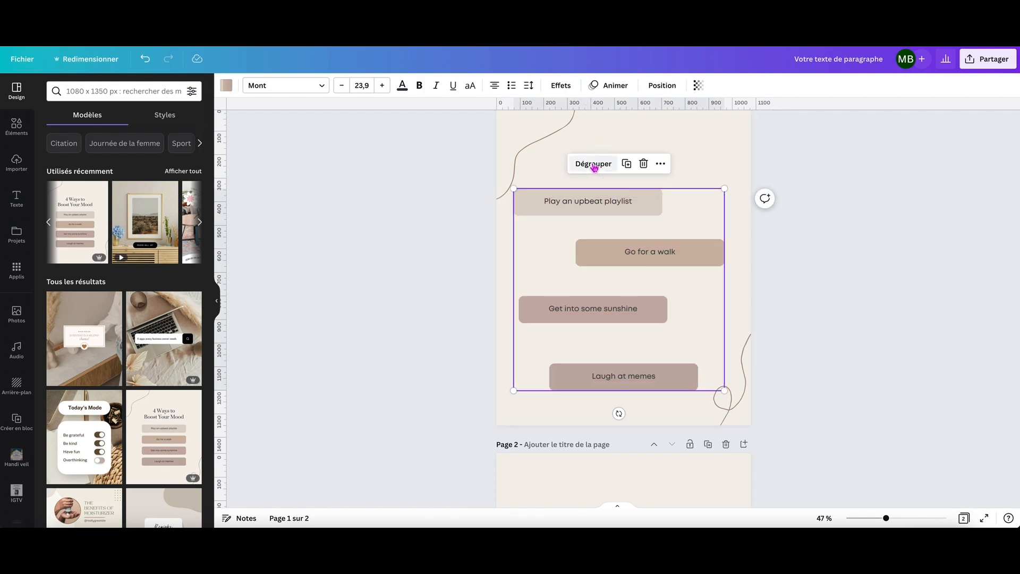
left_click(713, 168)
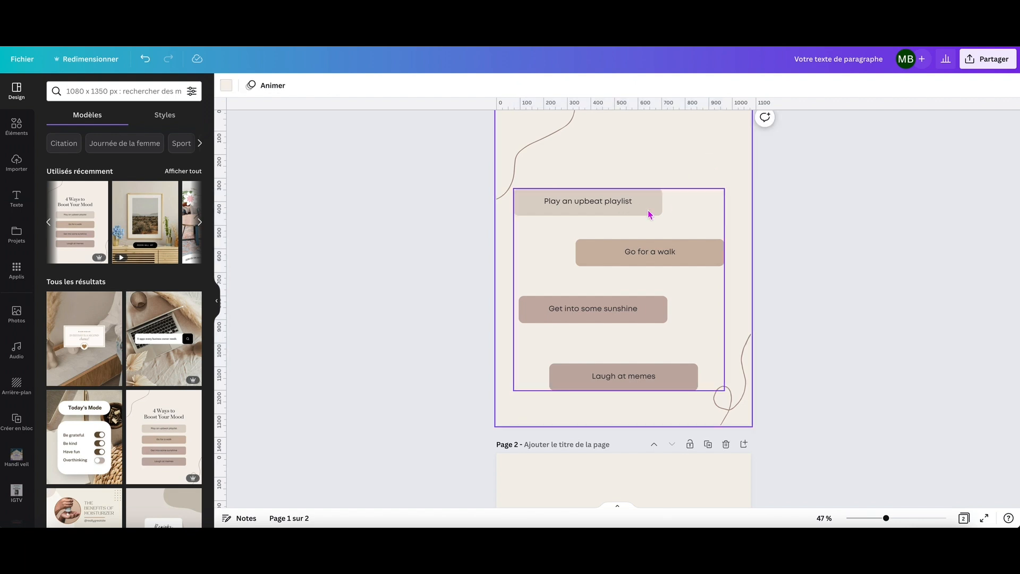
left_click_drag(635, 223, 641, 201)
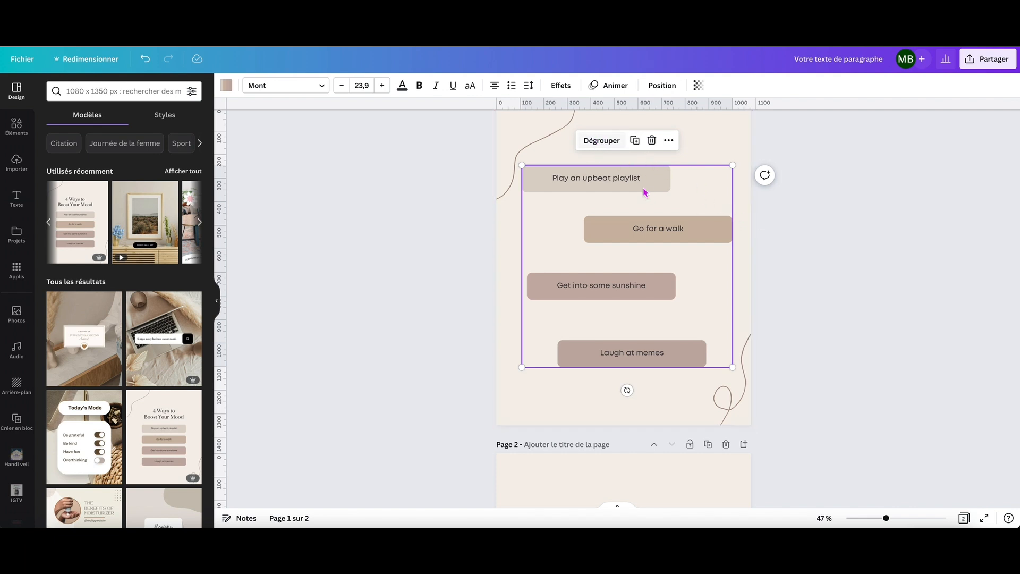
Ungroup the four labelled boxes and align all of them with their texts to a common horizontal centre
left_click(605, 142)
left_click(723, 144)
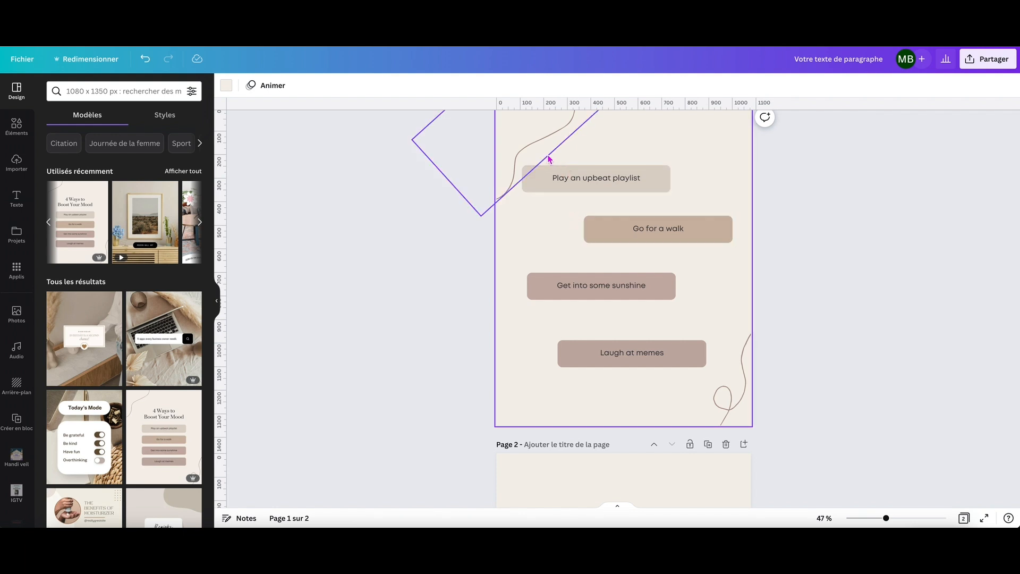
left_click_drag(572, 154, 680, 377)
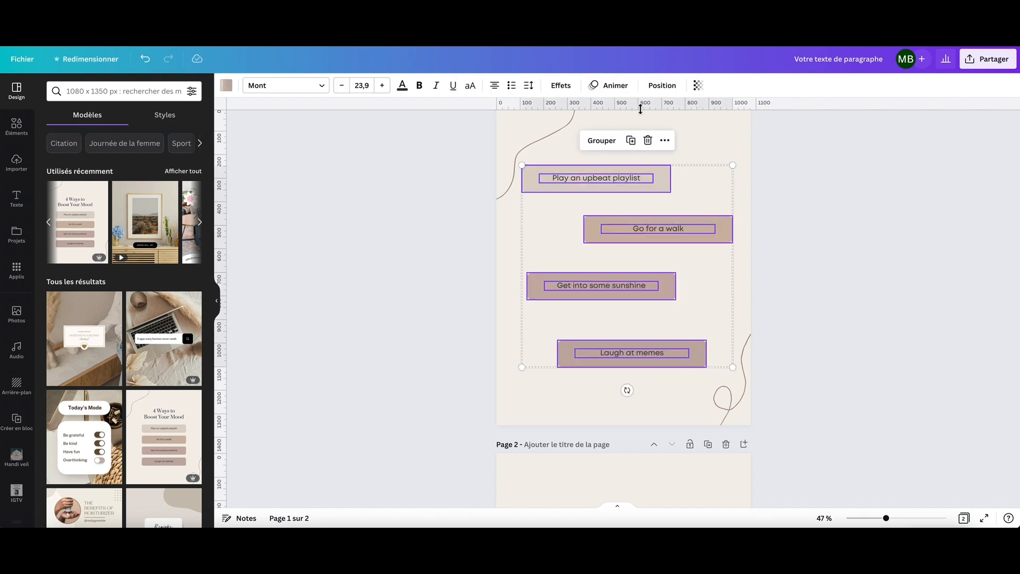
left_click(665, 140)
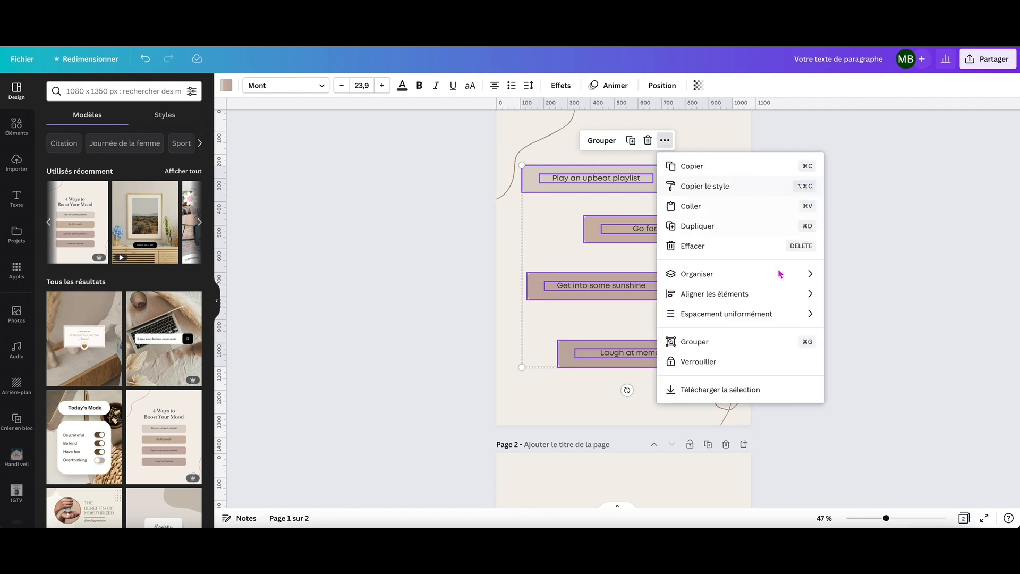
mouse_move(795, 300)
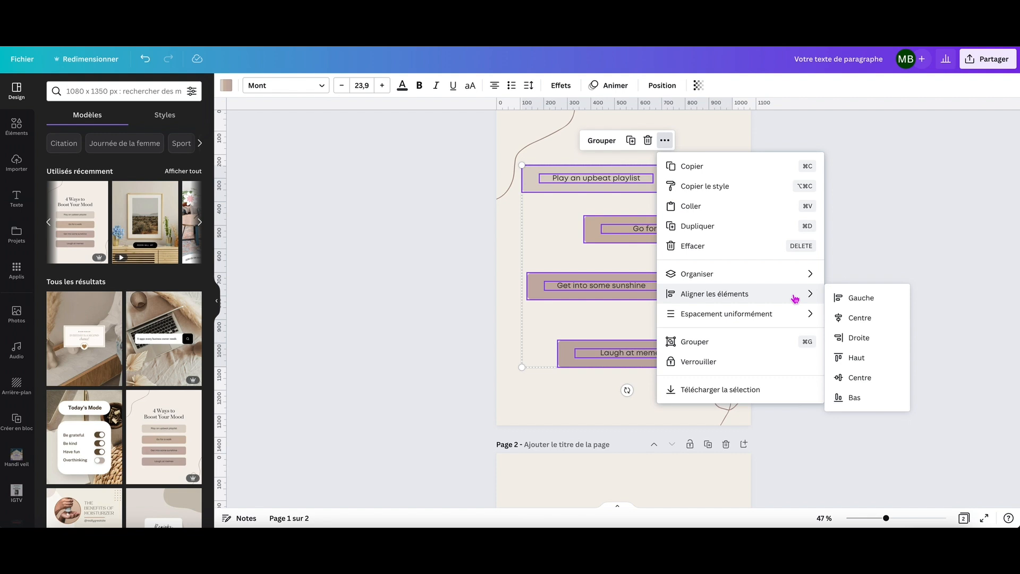
left_click(861, 319)
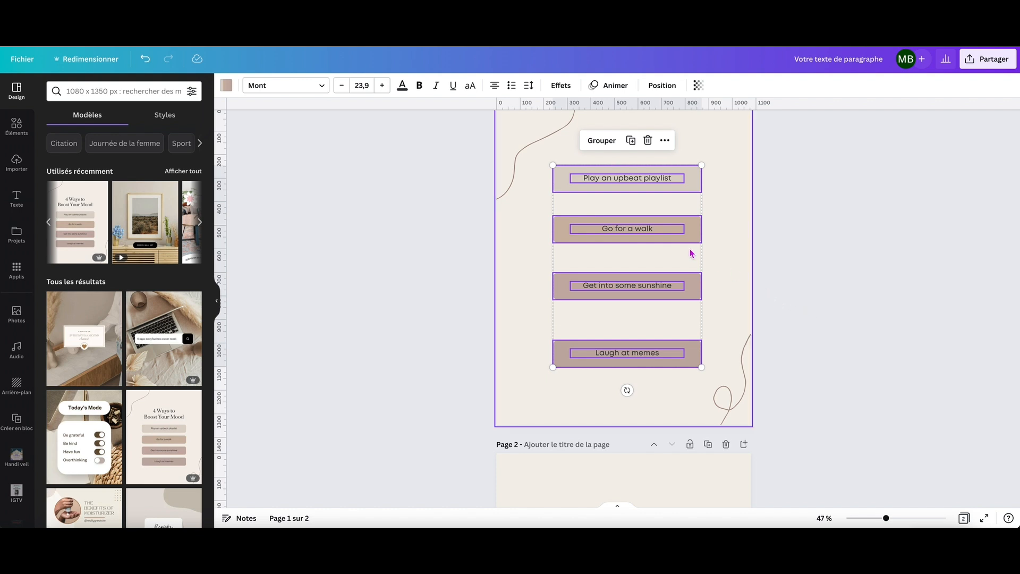
Space the four coloured boxes on page 1 evenly with the Réarranger option
left_click(668, 143)
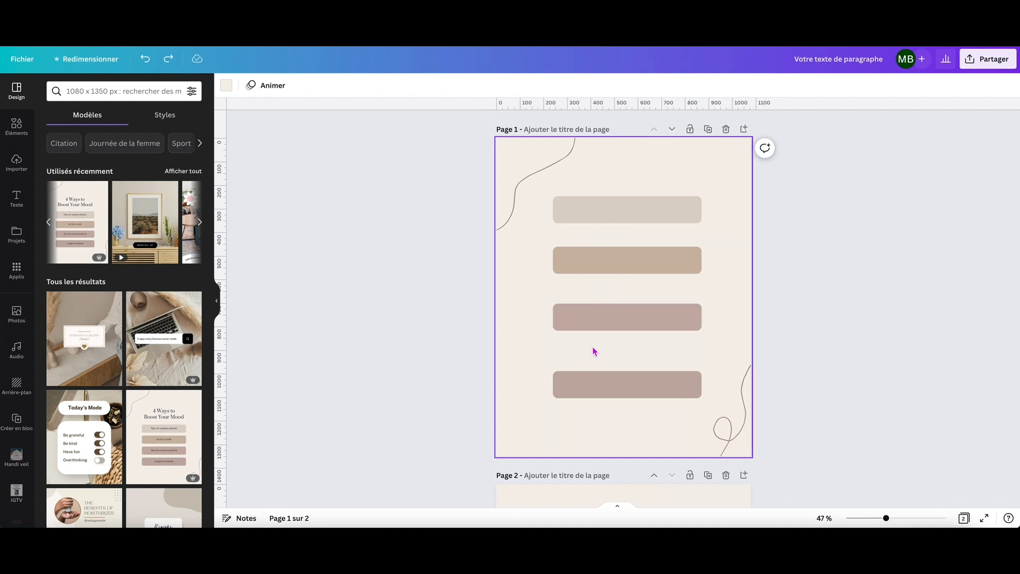
left_click_drag(556, 187, 683, 415)
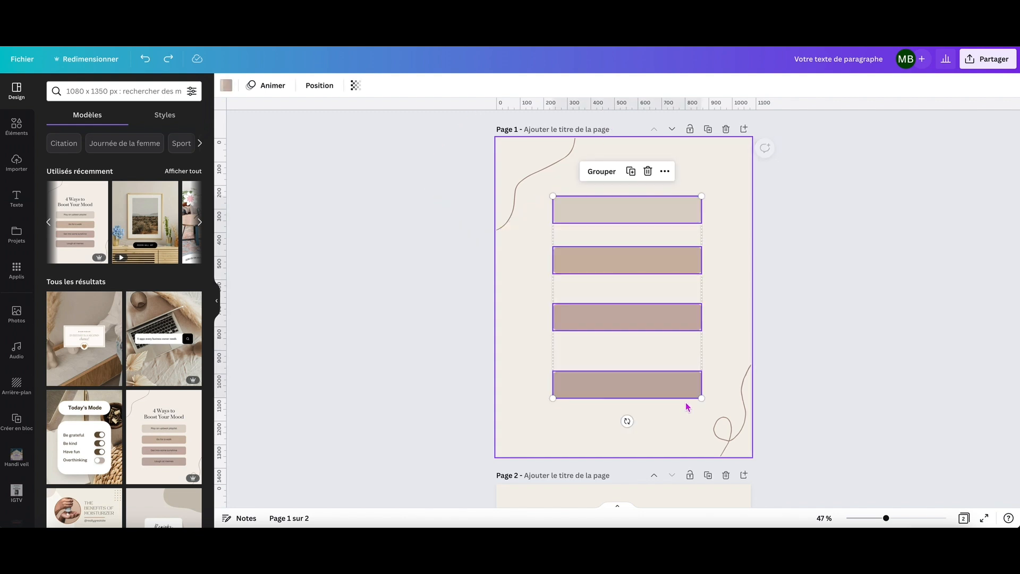
left_click(665, 172)
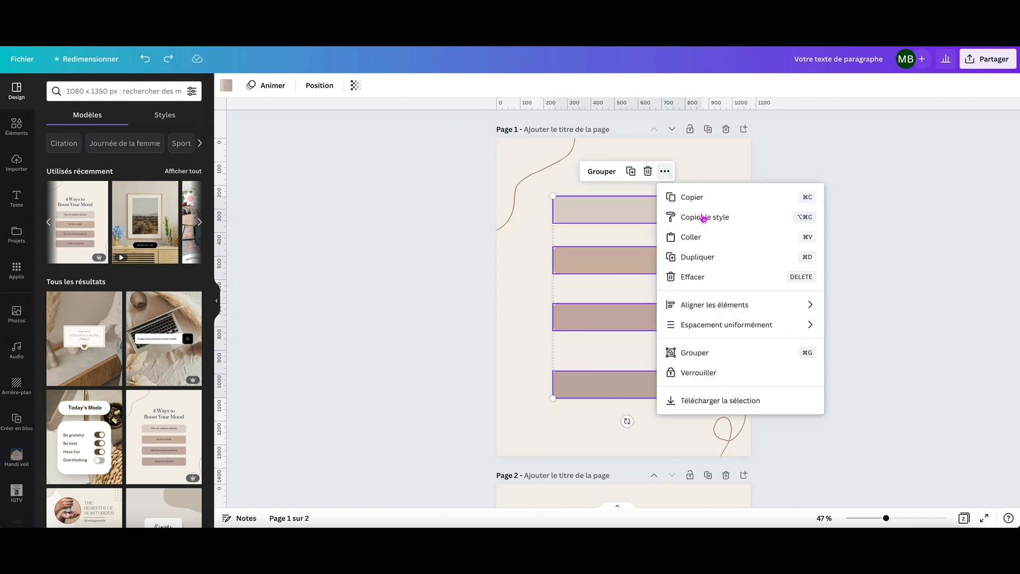
mouse_move(767, 332)
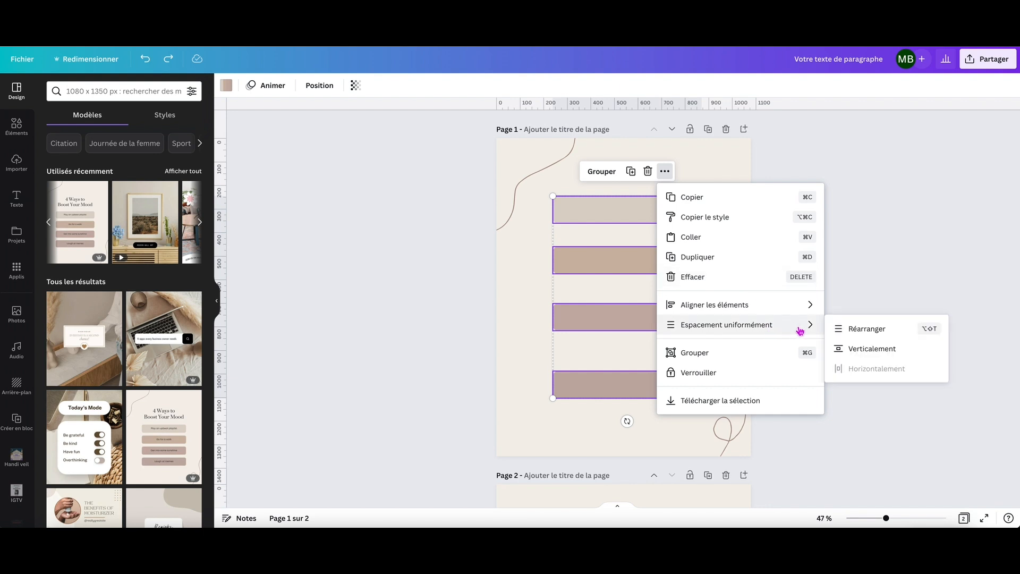
left_click(861, 333)
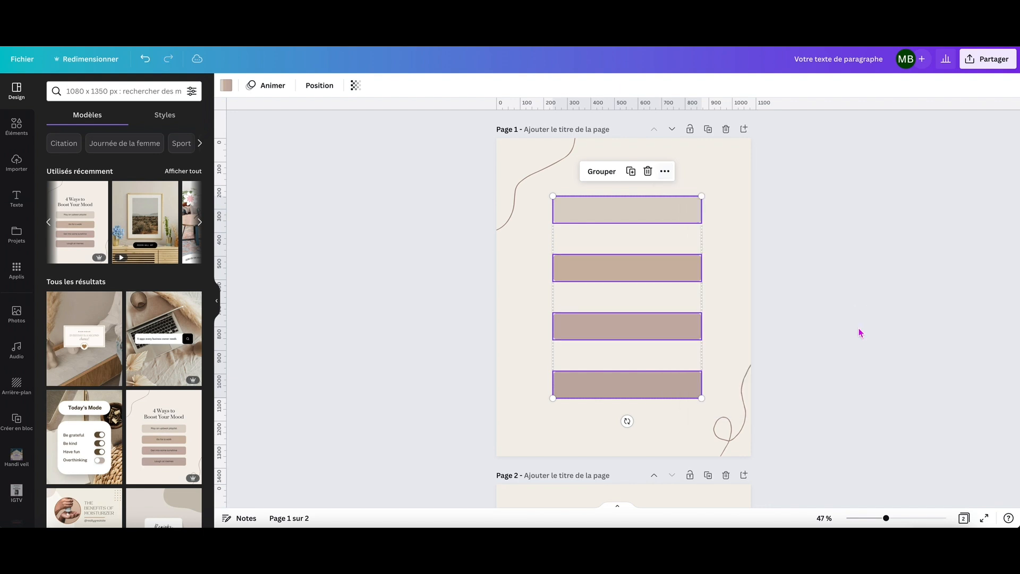
left_click(729, 322)
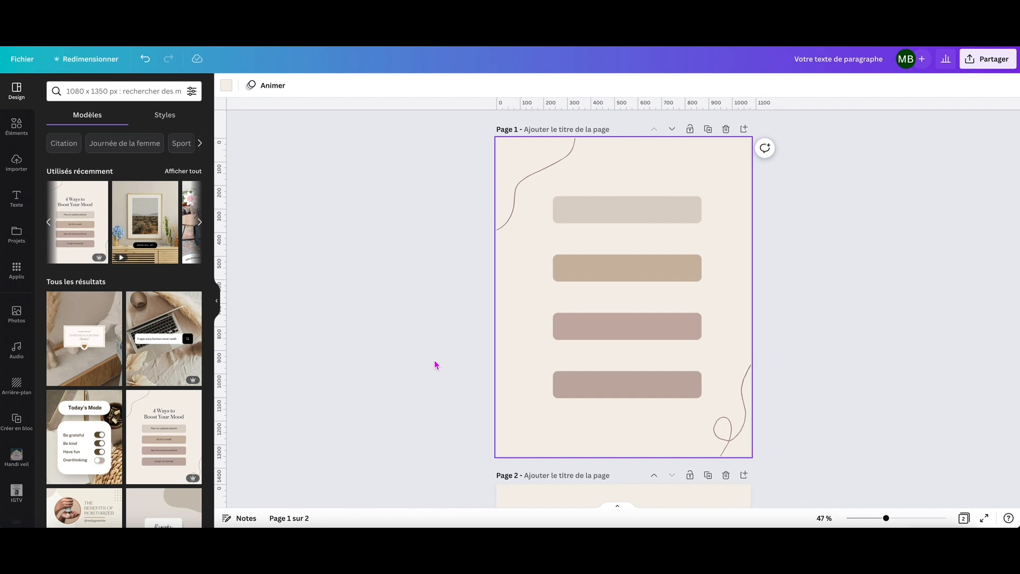
left_click(380, 344)
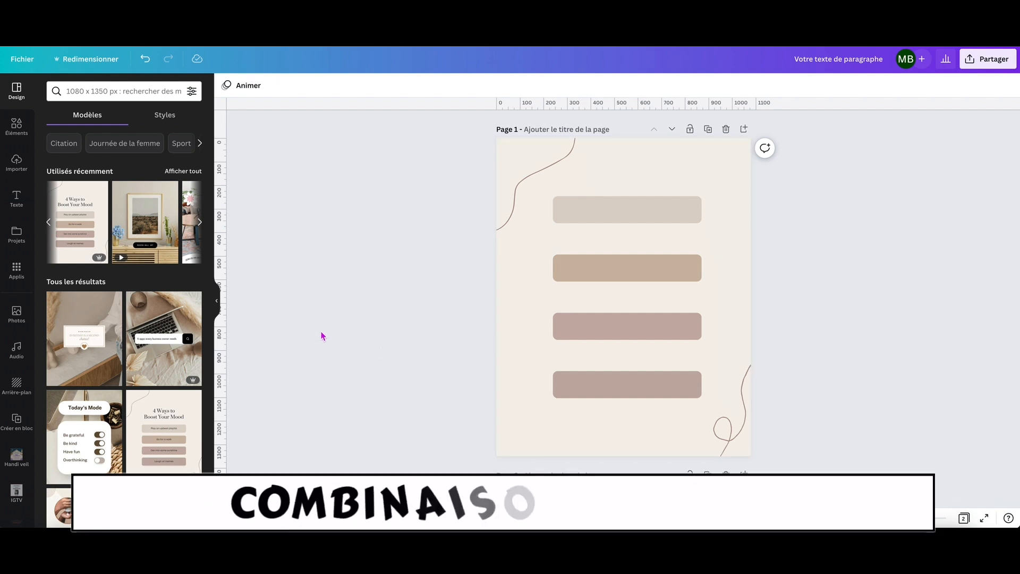
Browse the ready-made font combinations (Combinaisons de polices) among the text options
left_click(18, 202)
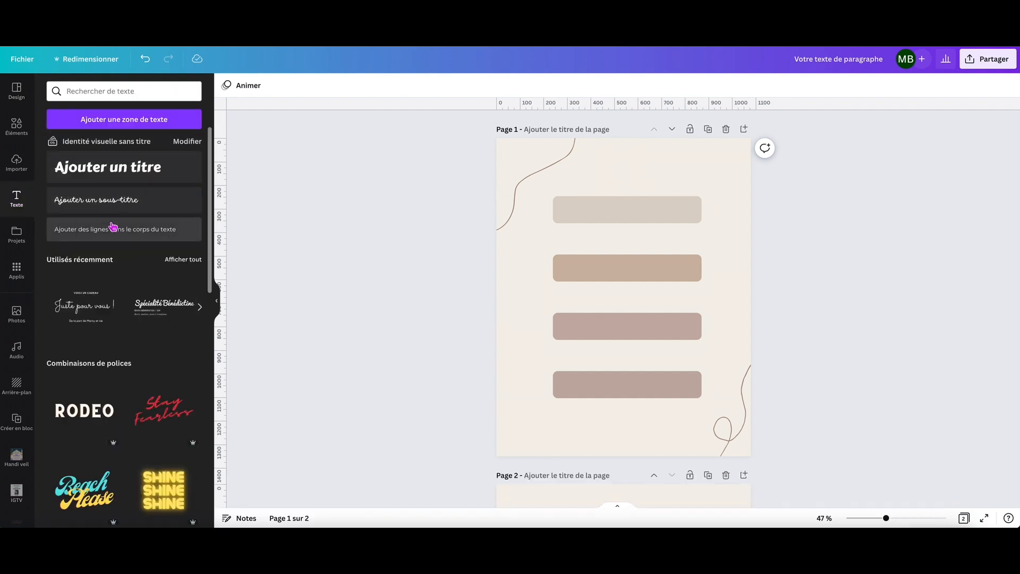
scroll(152, 305, "down", 4)
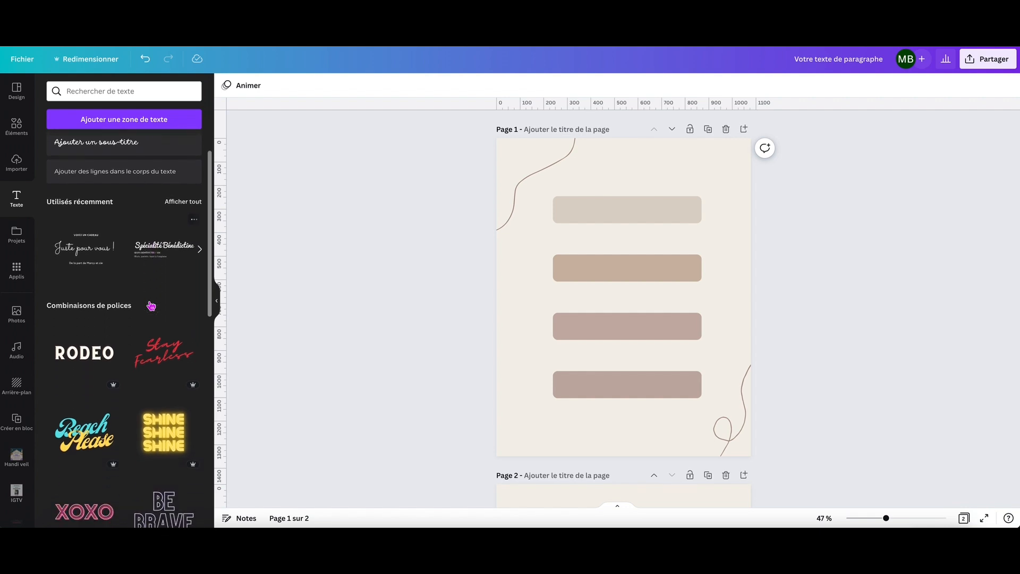
scroll(151, 305, "down", 7)
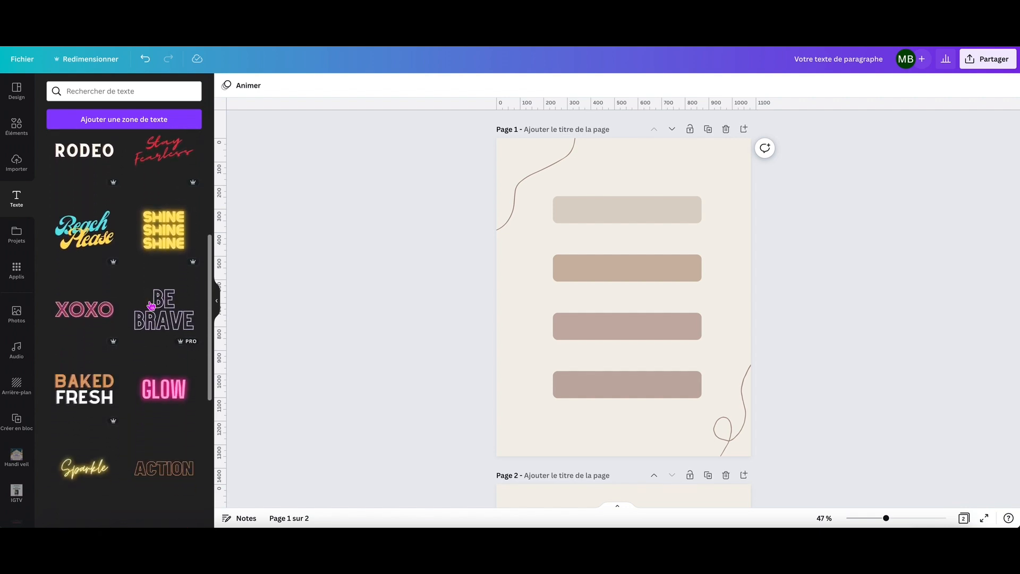
scroll(151, 305, "down", 5)
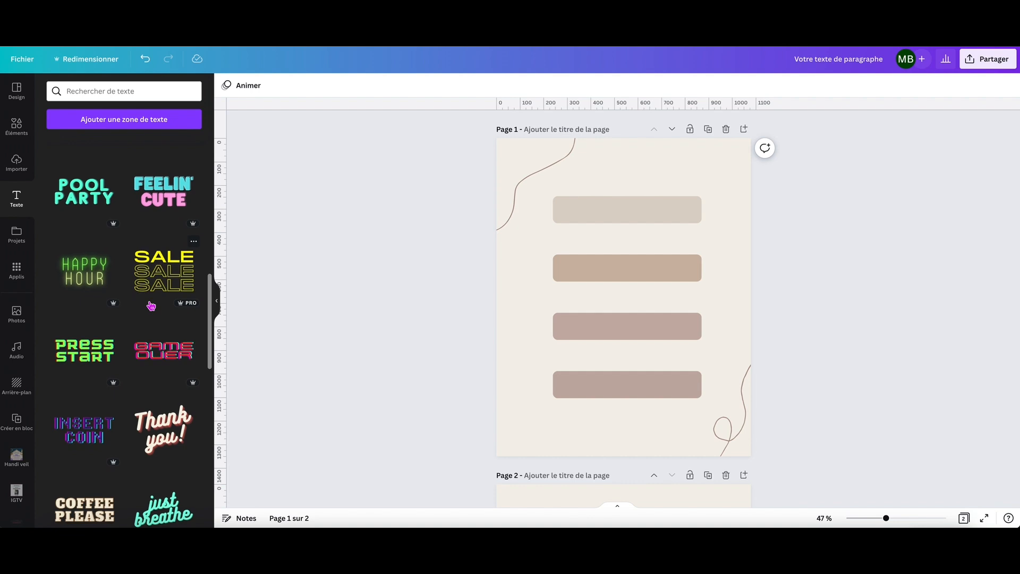
scroll(152, 305, "down", 7)
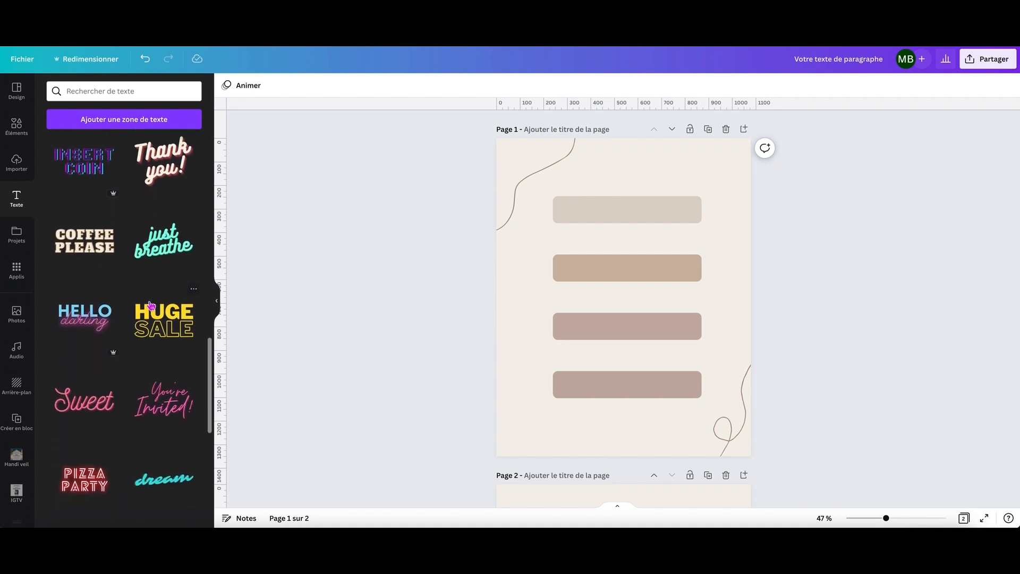
scroll(151, 305, "down", 5)
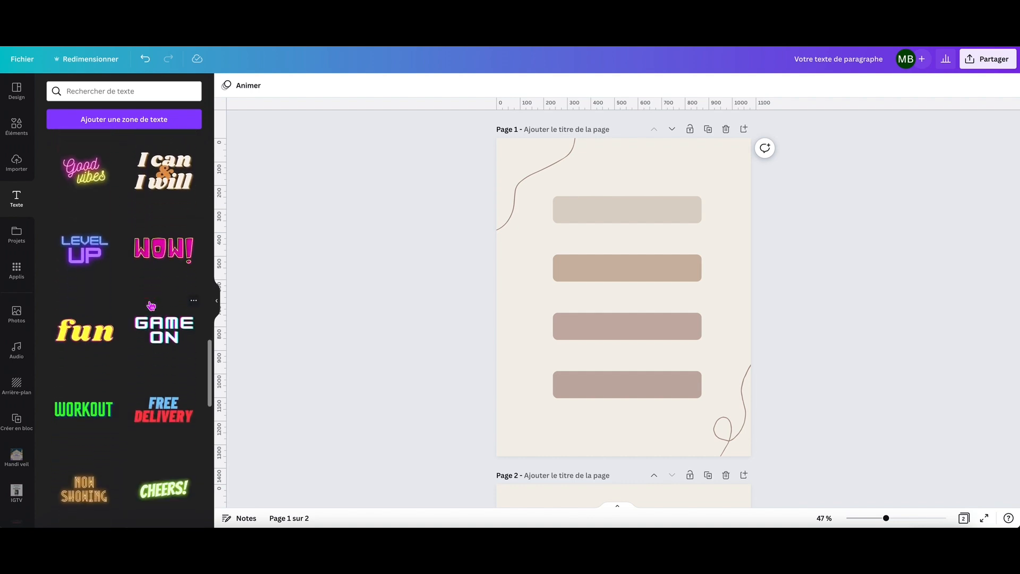
scroll(137, 291, "up", 12)
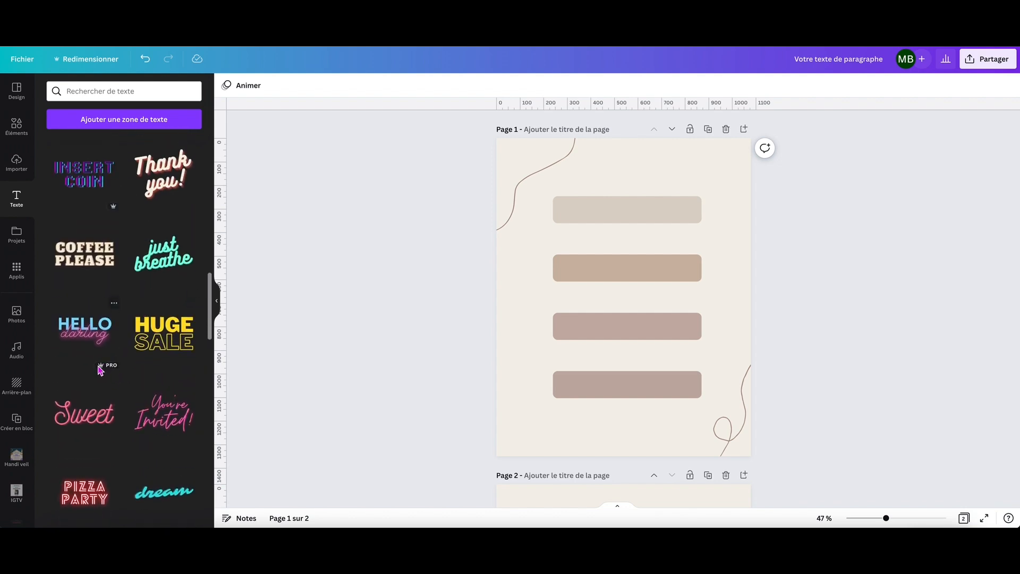
mouse_move(107, 369)
Switch to Google Chrome and look through Canva's ultimate guide to font pairing, including its list of 30 font combinations
left_click(215, 522)
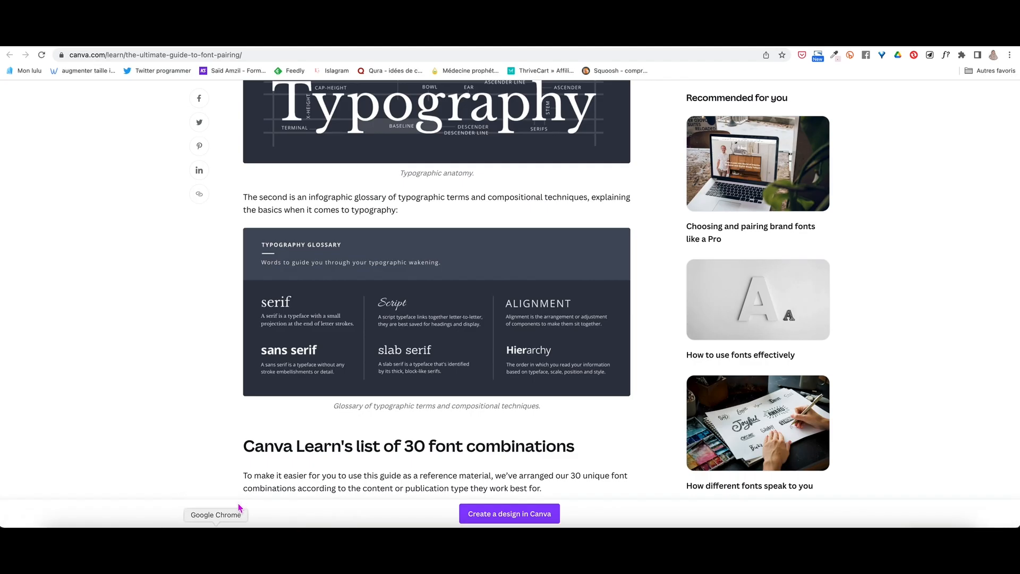
scroll(148, 248, "up", 15)
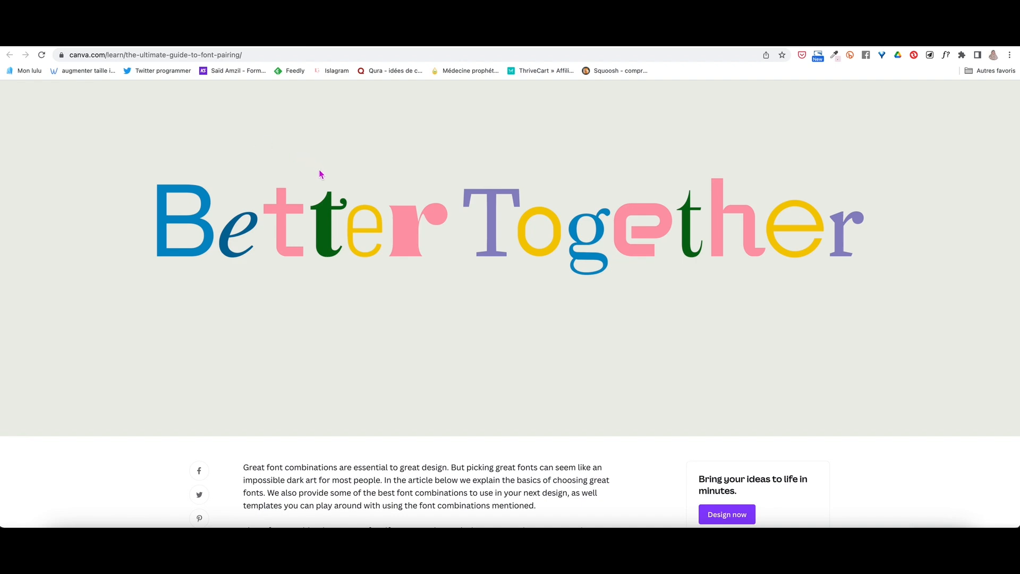
scroll(321, 174, "down", 10)
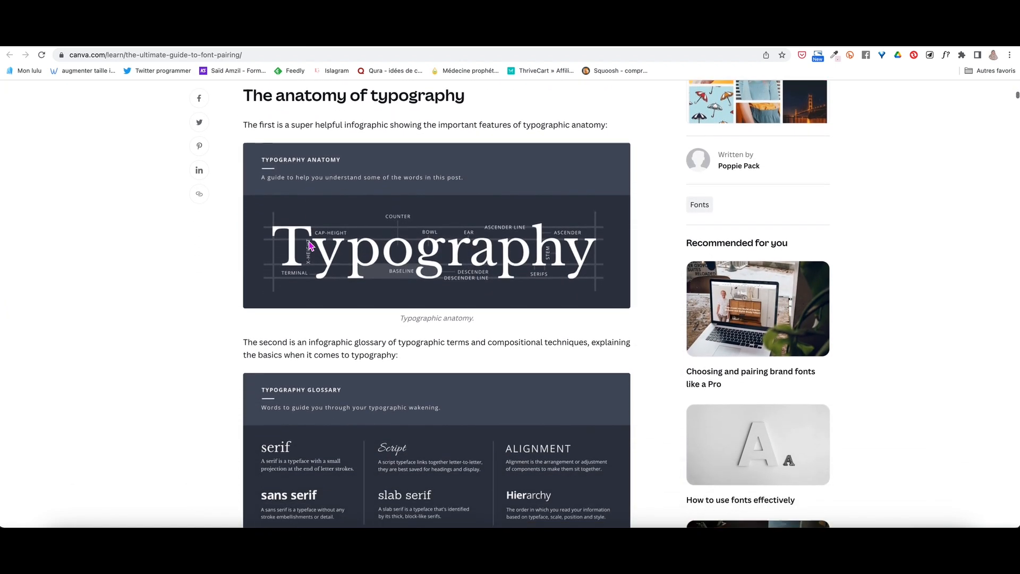
scroll(311, 244, "down", 3)
scroll(314, 248, "down", 6)
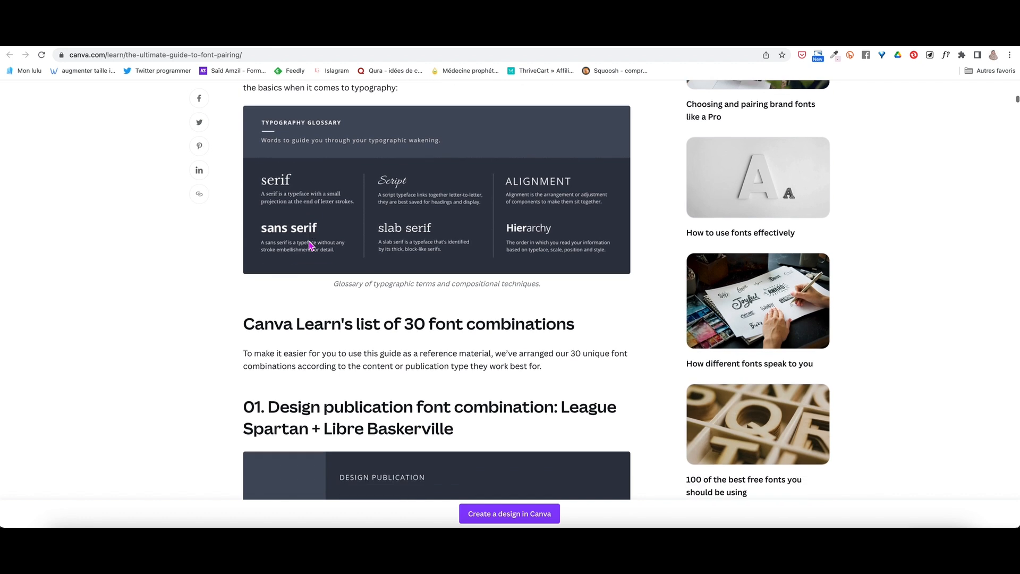
scroll(321, 249, "down", 5)
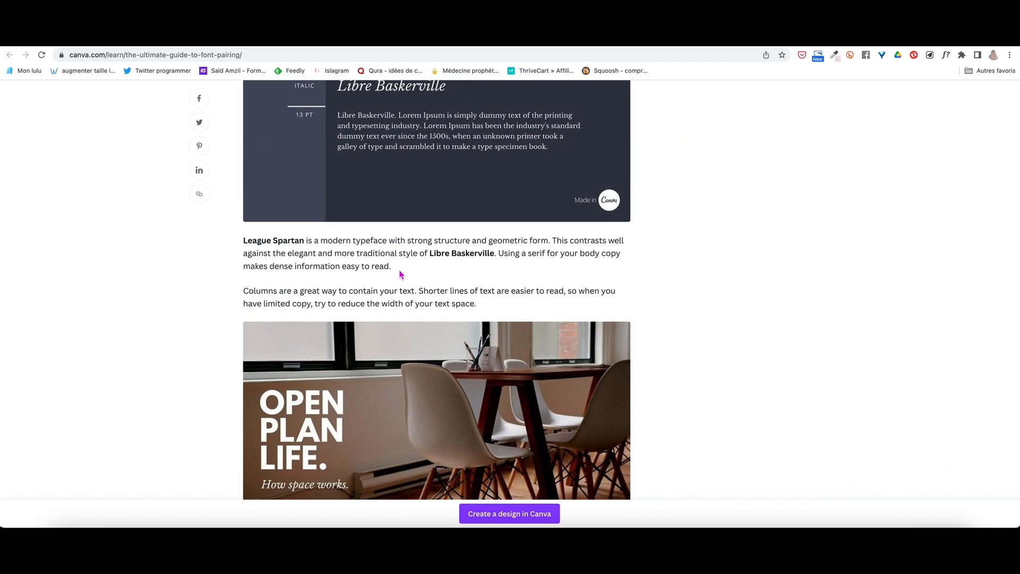
scroll(401, 274, "down", 3)
scroll(402, 275, "down", 16)
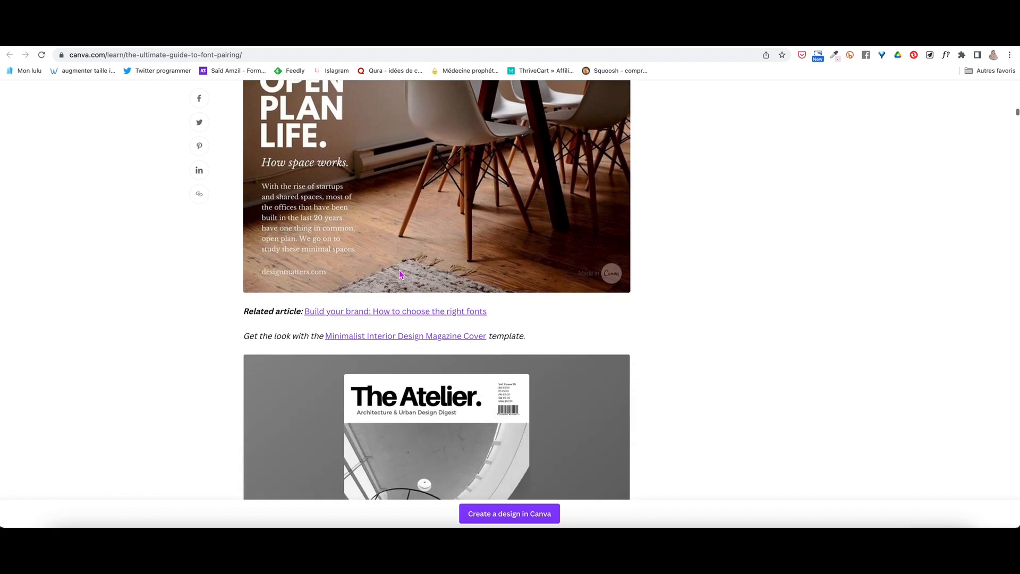
scroll(402, 274, "down", 17)
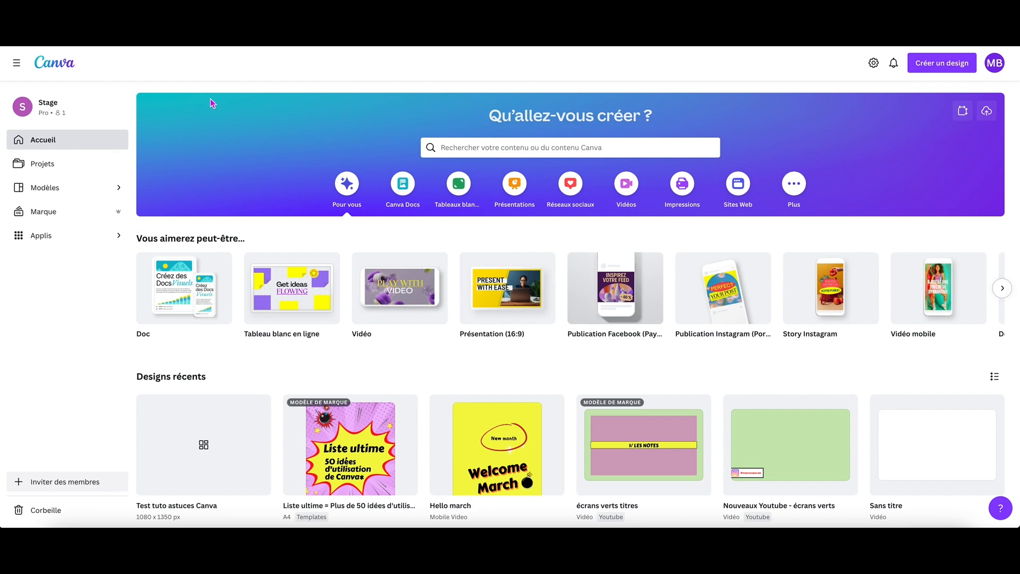
Compare the Modèles and Projets scopes of the home page search, and view the Projets overview
left_click(512, 147)
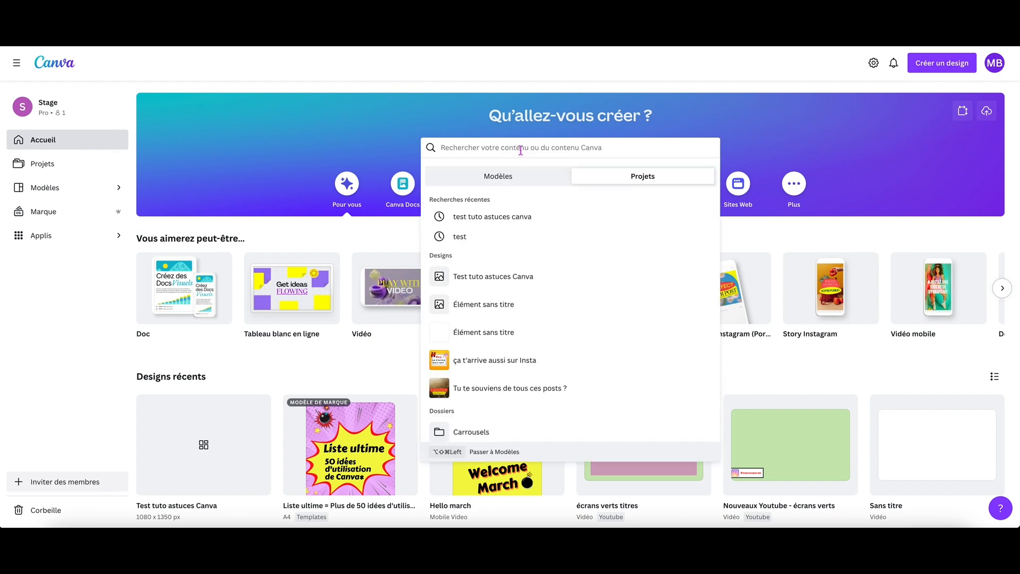
left_click(494, 177)
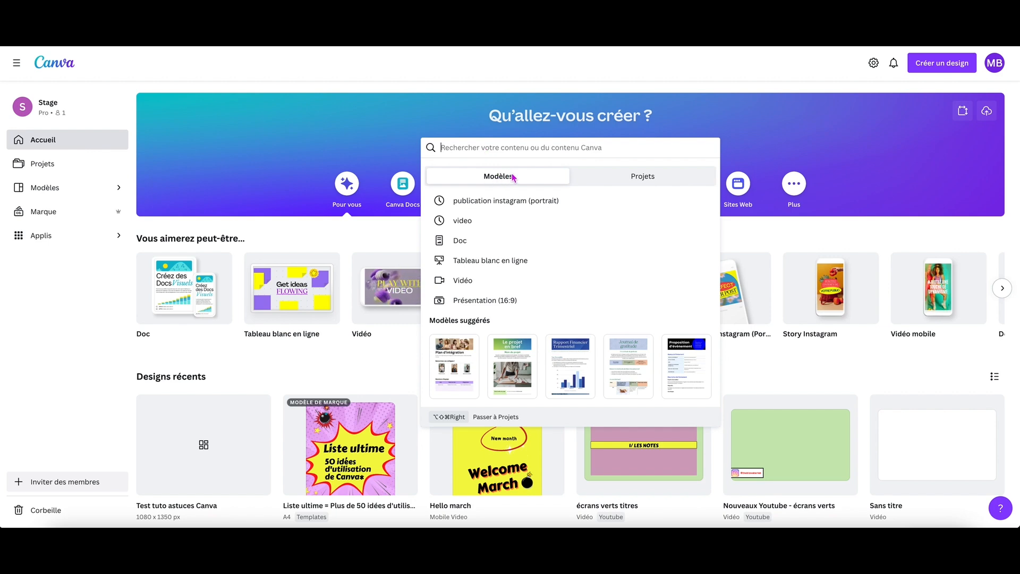
left_click(609, 183)
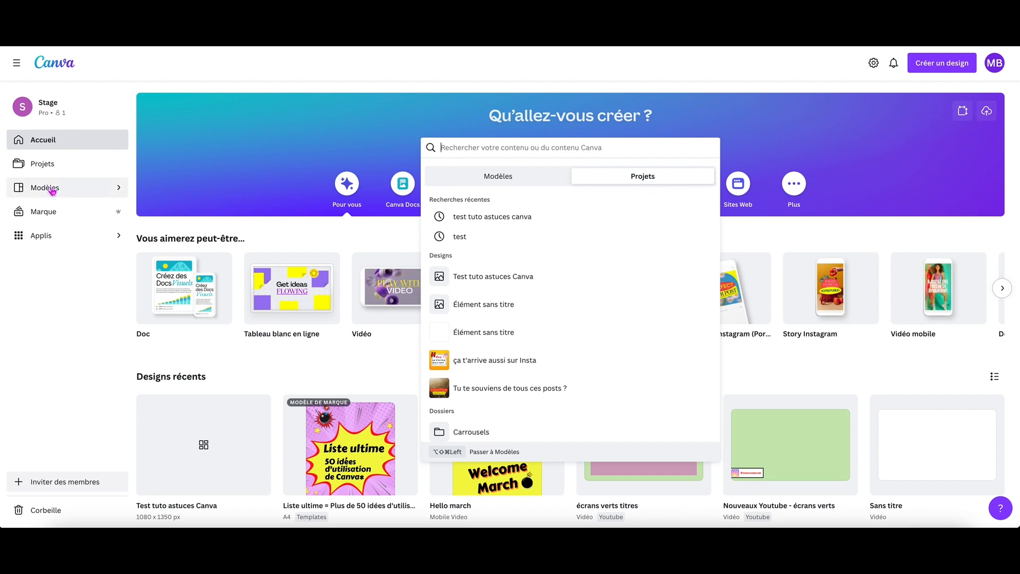
left_click(41, 165)
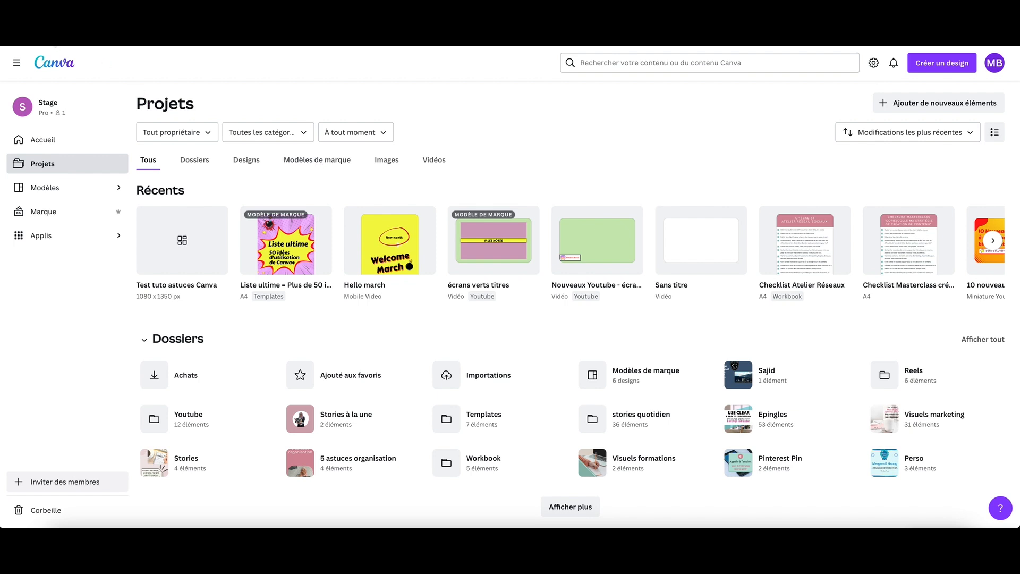
left_click(53, 67)
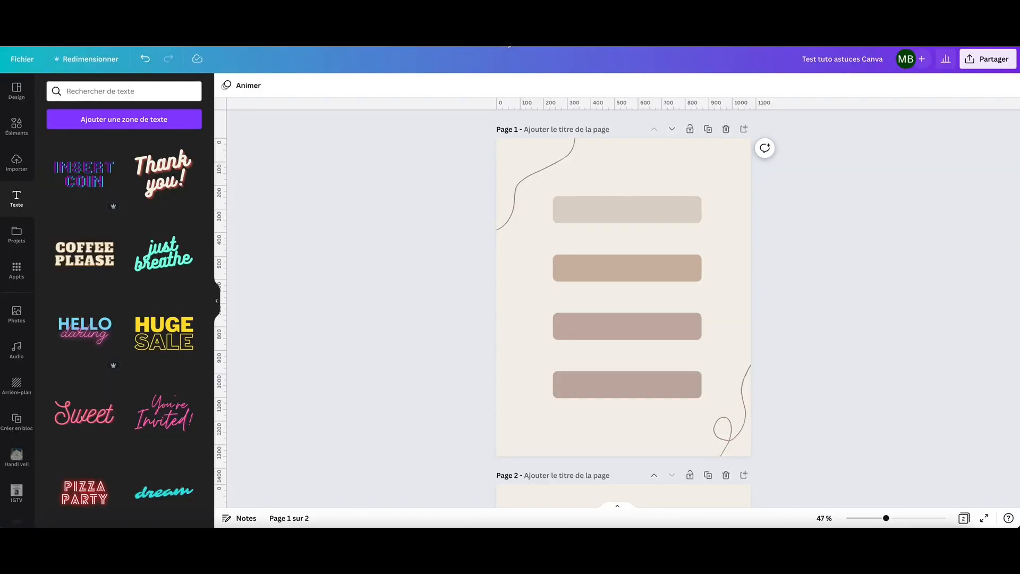
Show the design's pages in grid view (Vue grille) and open the title fields of pages 1 and 2
scroll(430, 170, "down", 5)
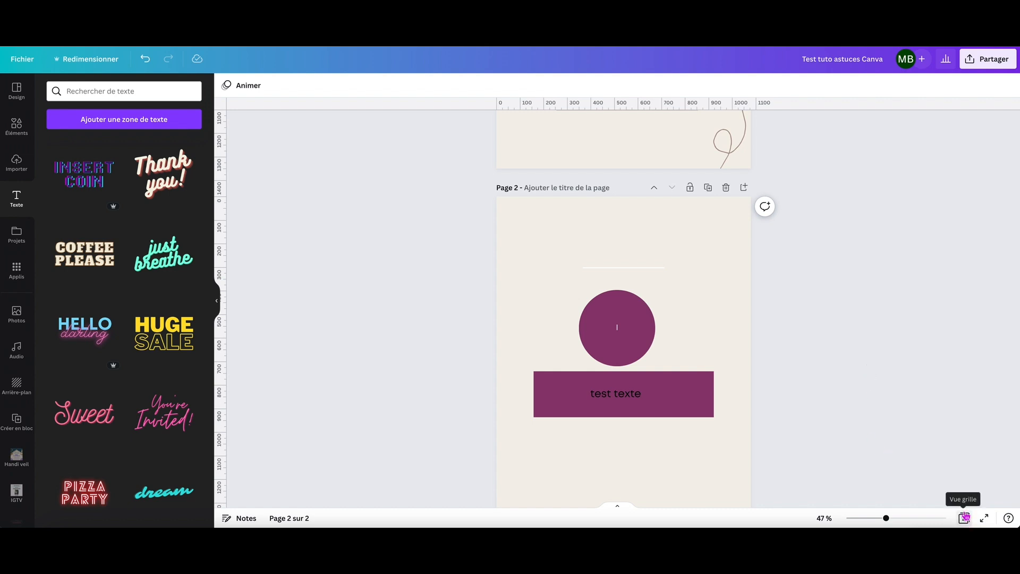
scroll(900, 444, "up", 4)
scroll(900, 444, "down", 5)
scroll(900, 445, "up", 2)
scroll(900, 445, "up", 3)
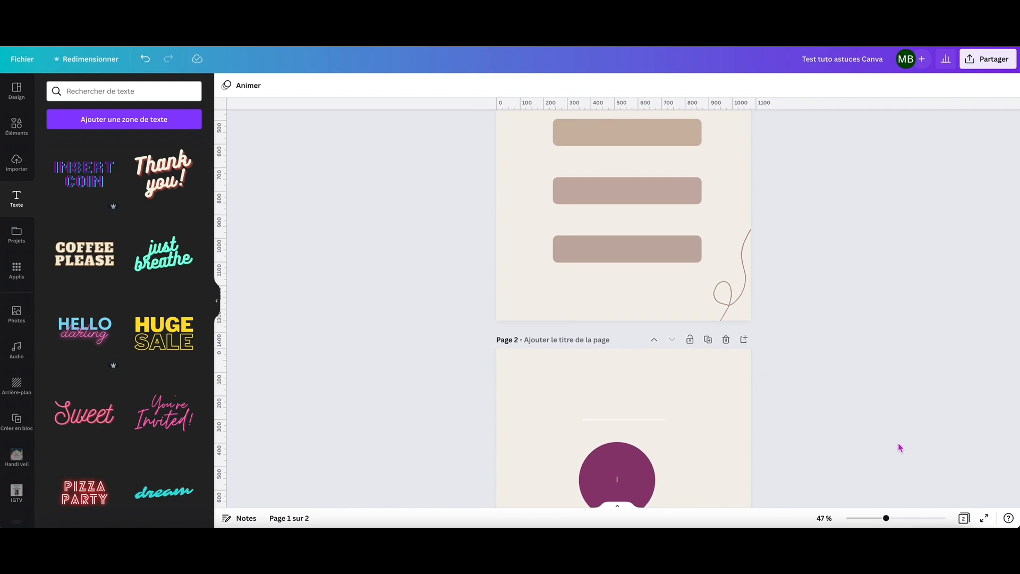
left_click(965, 518)
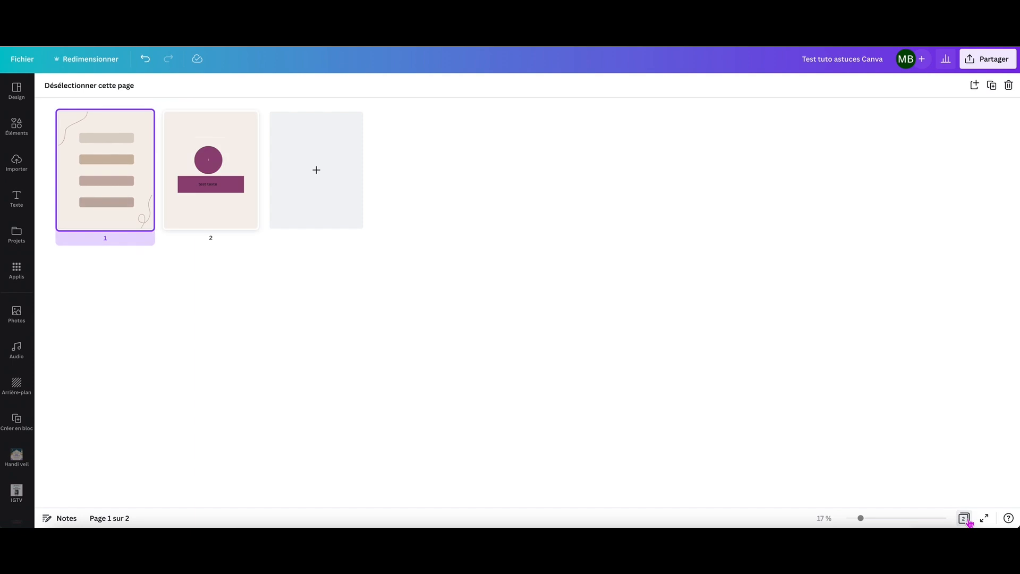
mouse_move(116, 242)
left_click(115, 242)
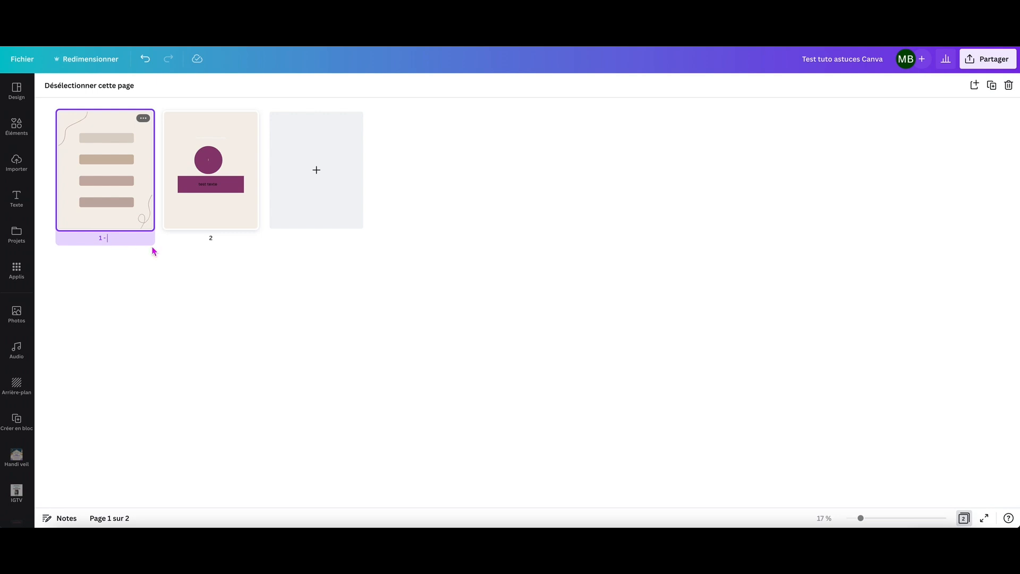
left_click(220, 243)
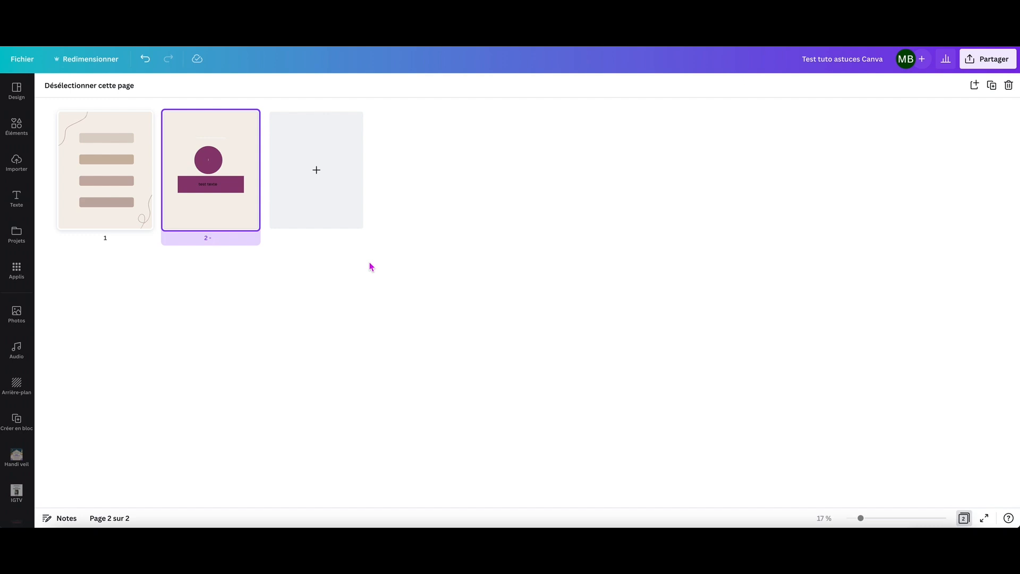
Examine the context options available for the background of page 1, including Copier le style and Verrouiller
left_click(724, 347)
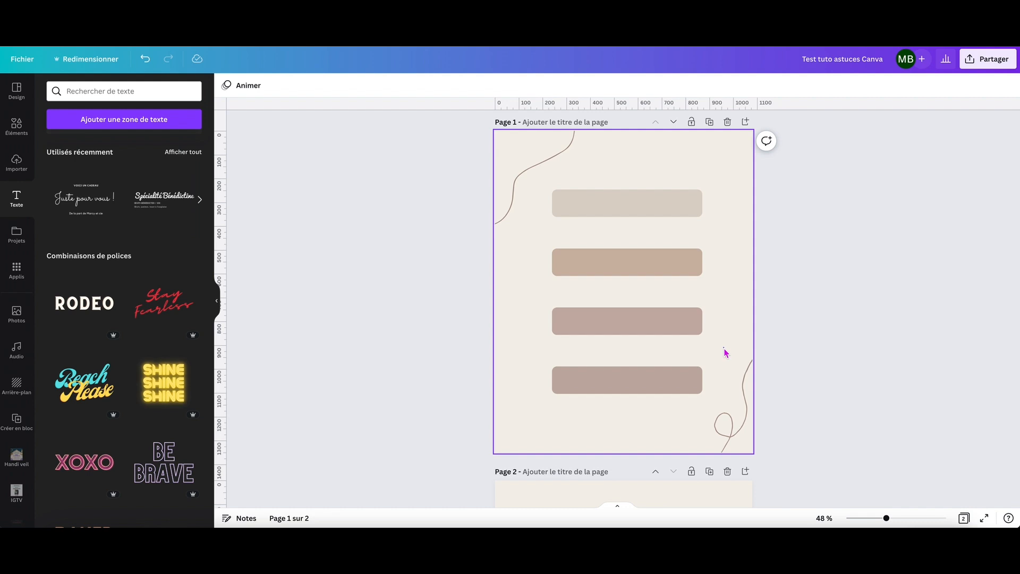
right_click(732, 353)
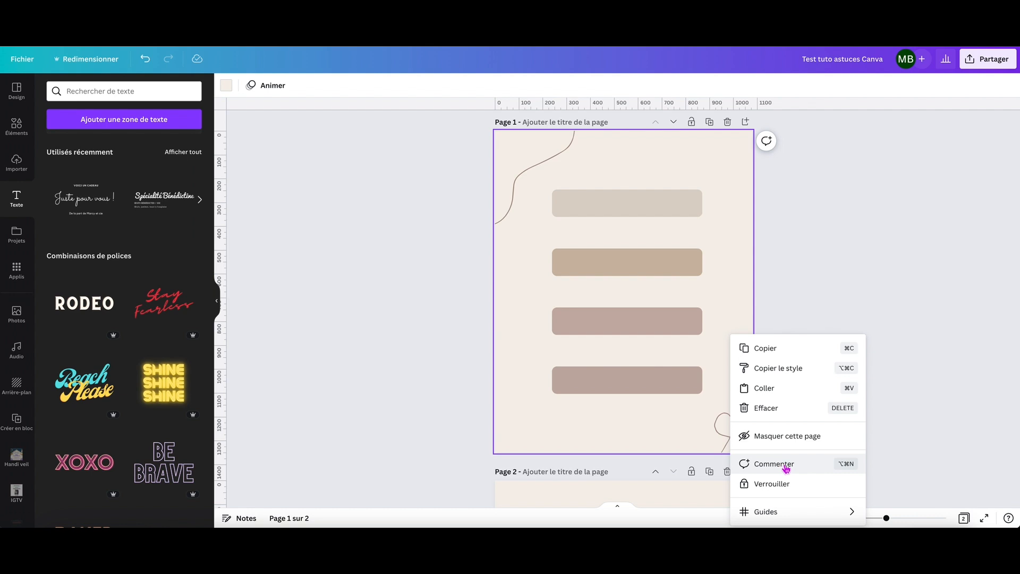
mouse_move(809, 516)
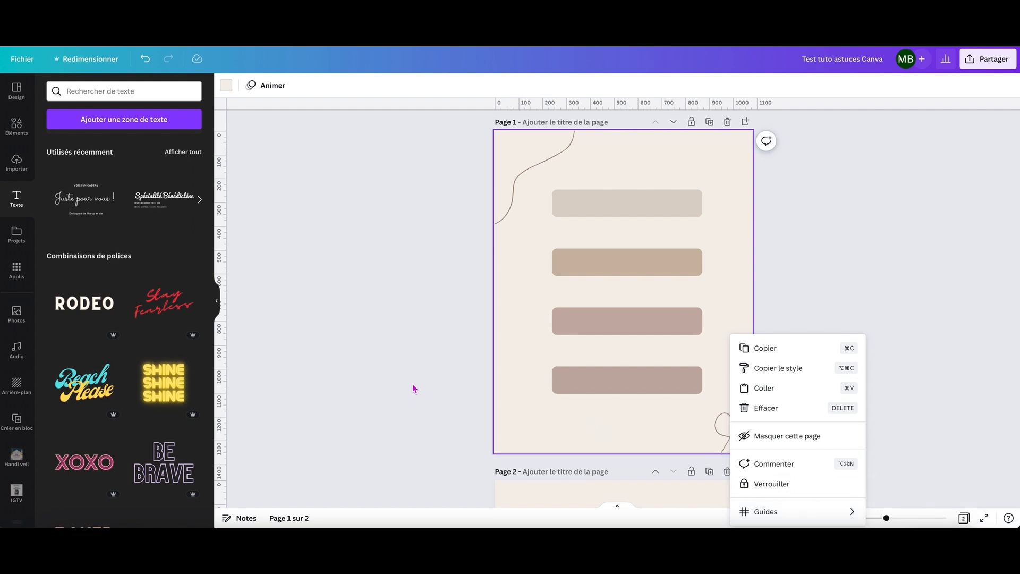
left_click(437, 380)
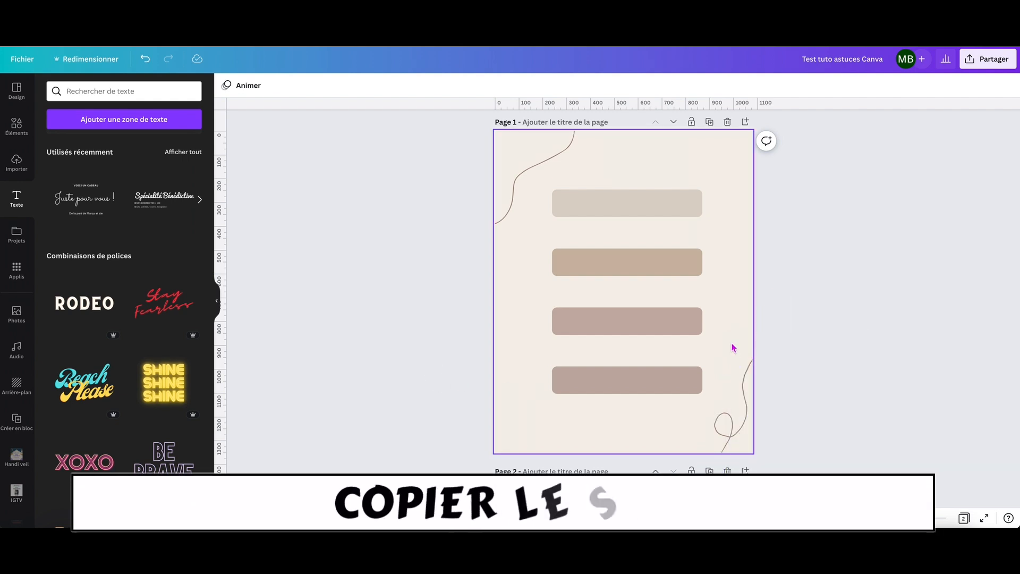
Copy the style of the first box on page 1 onto the second box with Copier le style
left_click(629, 208)
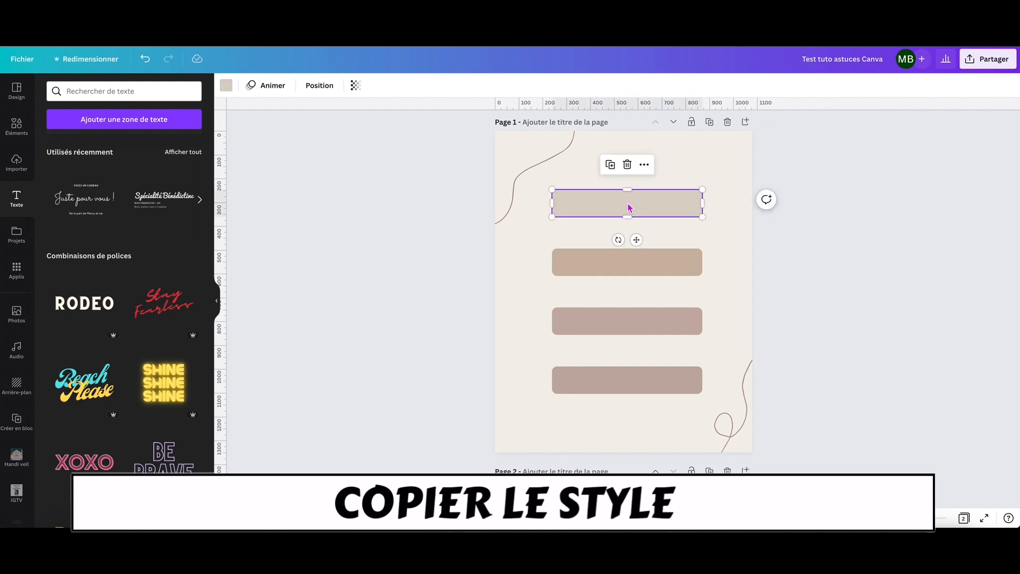
left_click(644, 164)
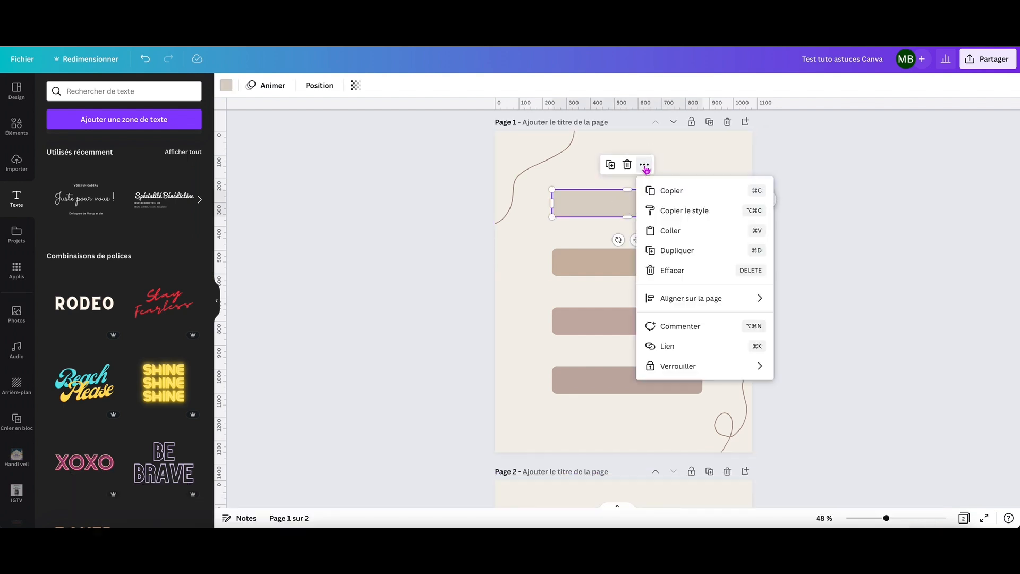
left_click(678, 211)
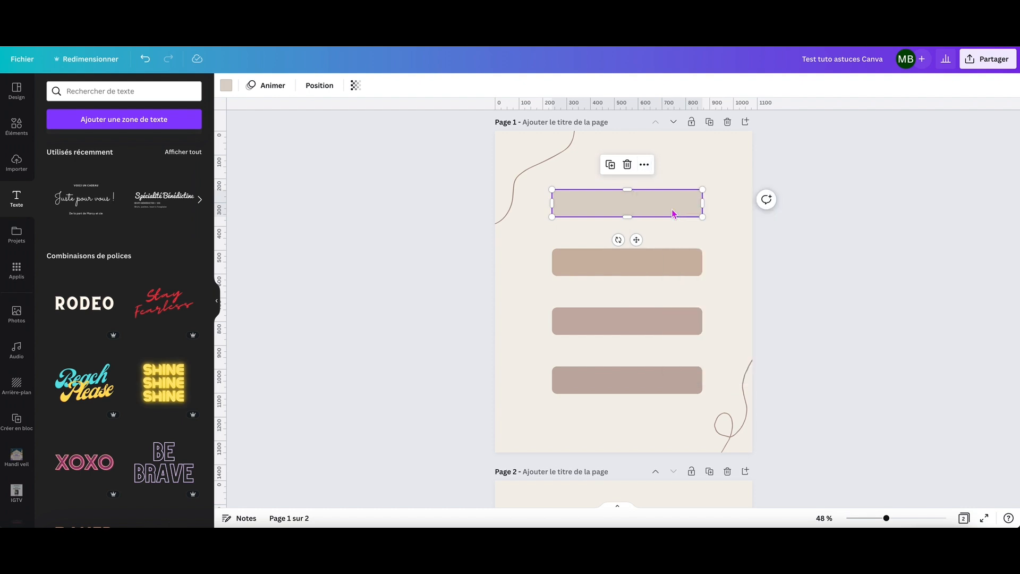
left_click(620, 260)
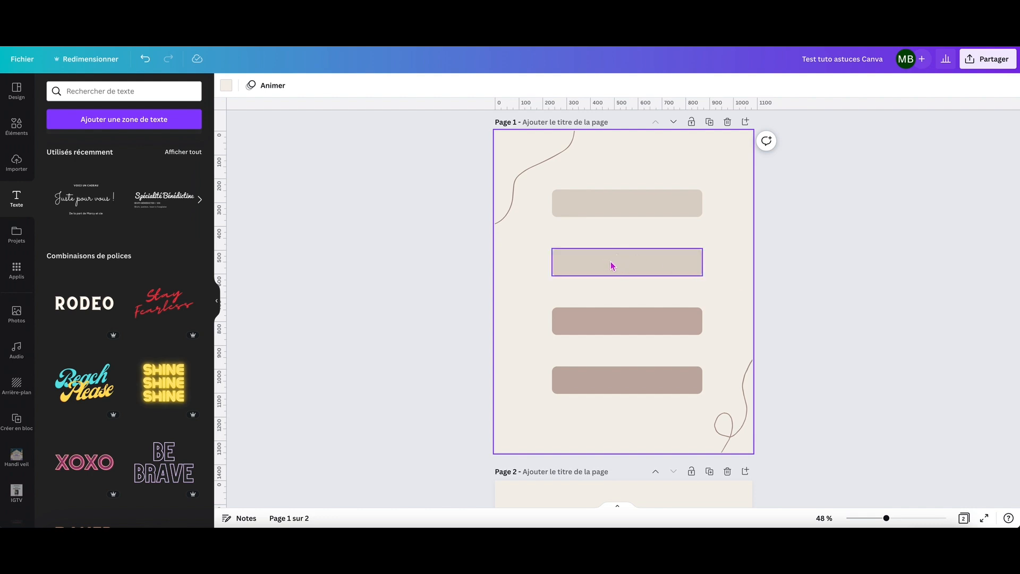
Apply the second box's style to the third box on page 1 with Copier le style
left_click(626, 265)
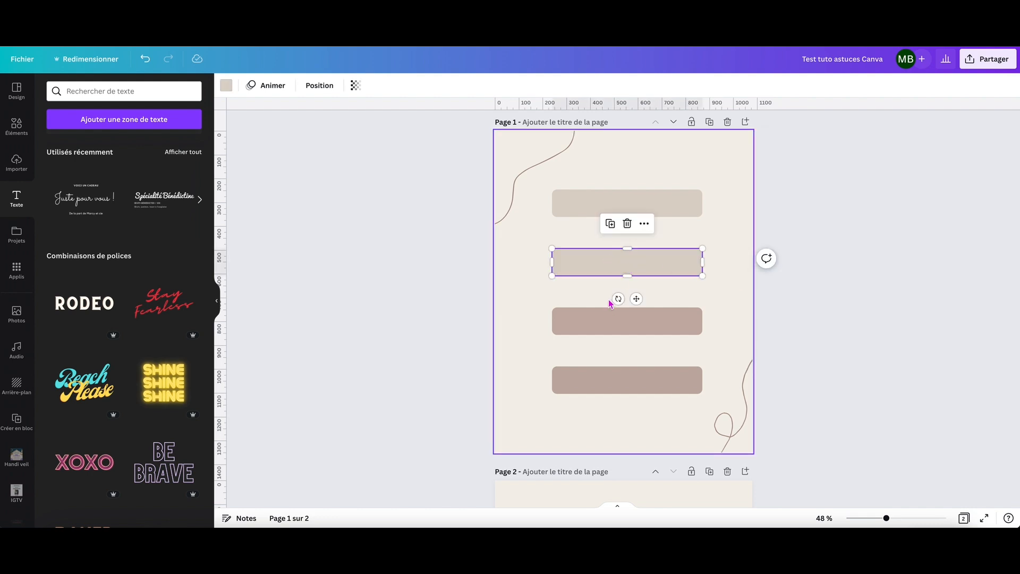
left_click(645, 224)
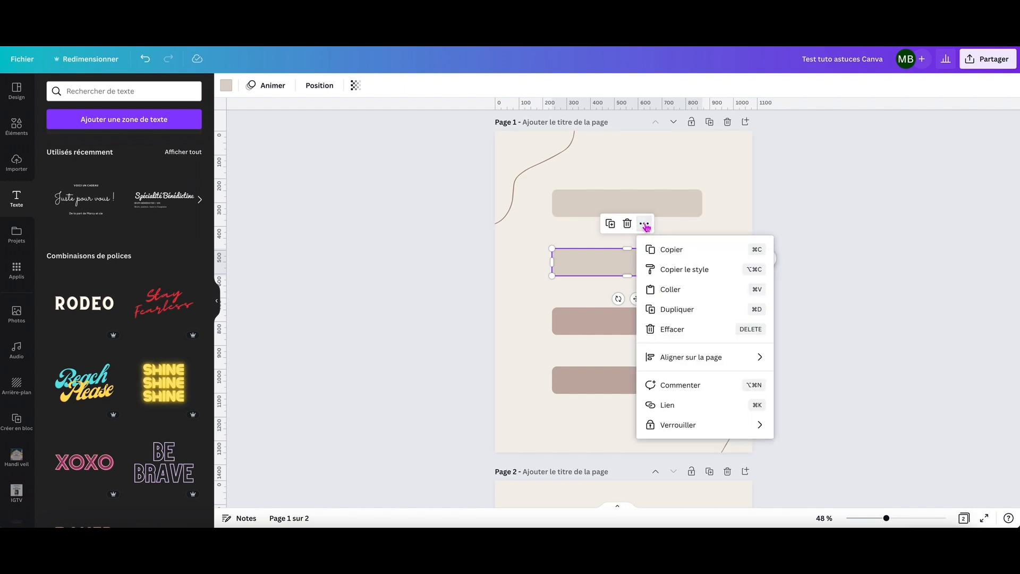
left_click(687, 272)
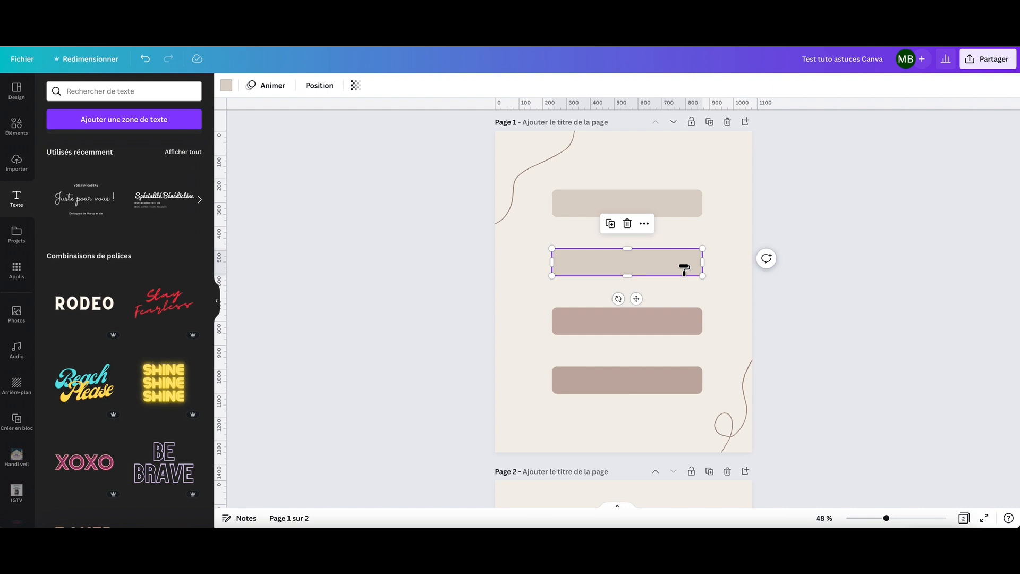
left_click(622, 321)
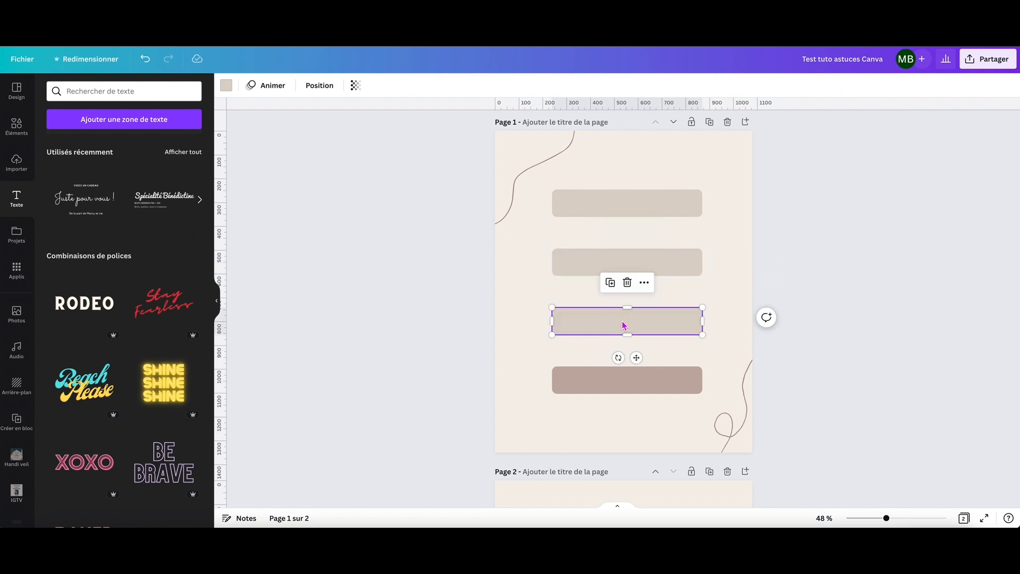
left_click(724, 304)
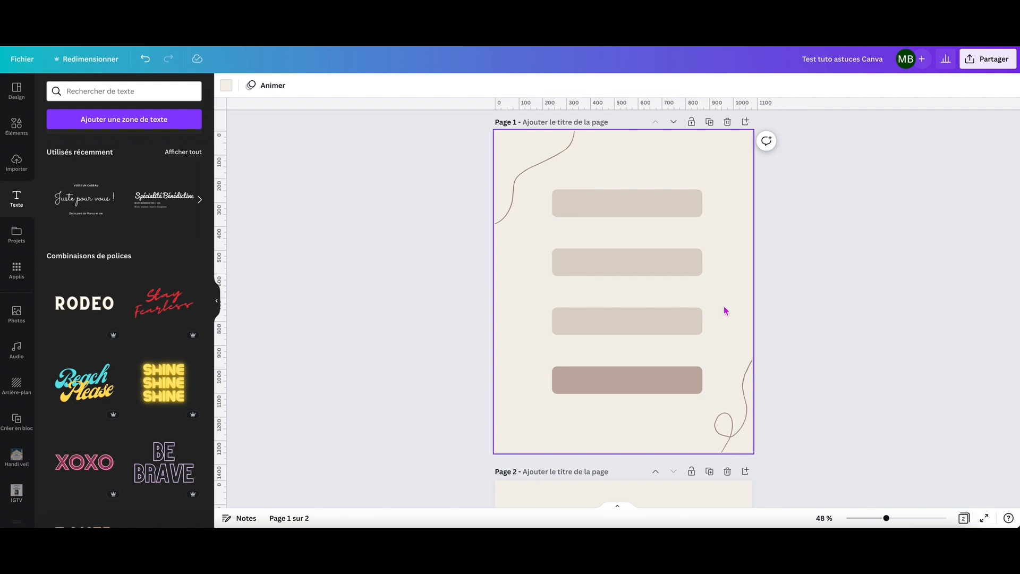
Add a third page to the design and apply the "Today's Mode" template to it
scroll(723, 296, "down", 5)
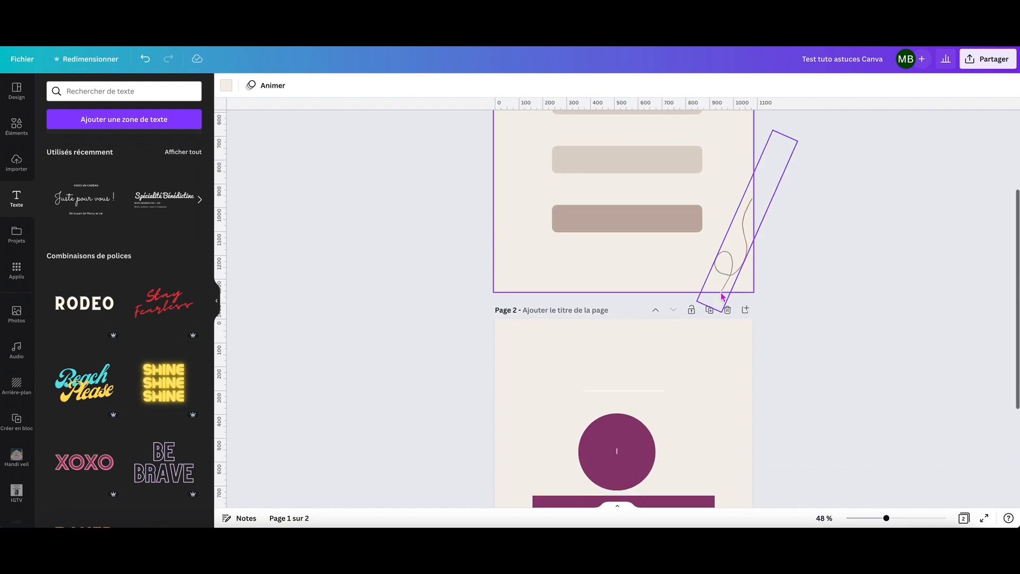
scroll(723, 296, "up", 5)
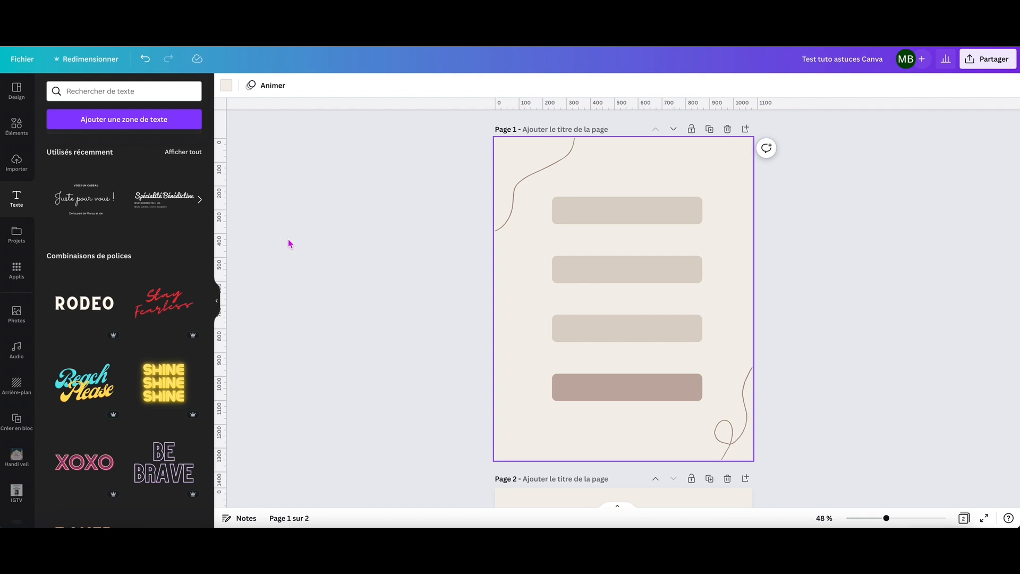
left_click(585, 218)
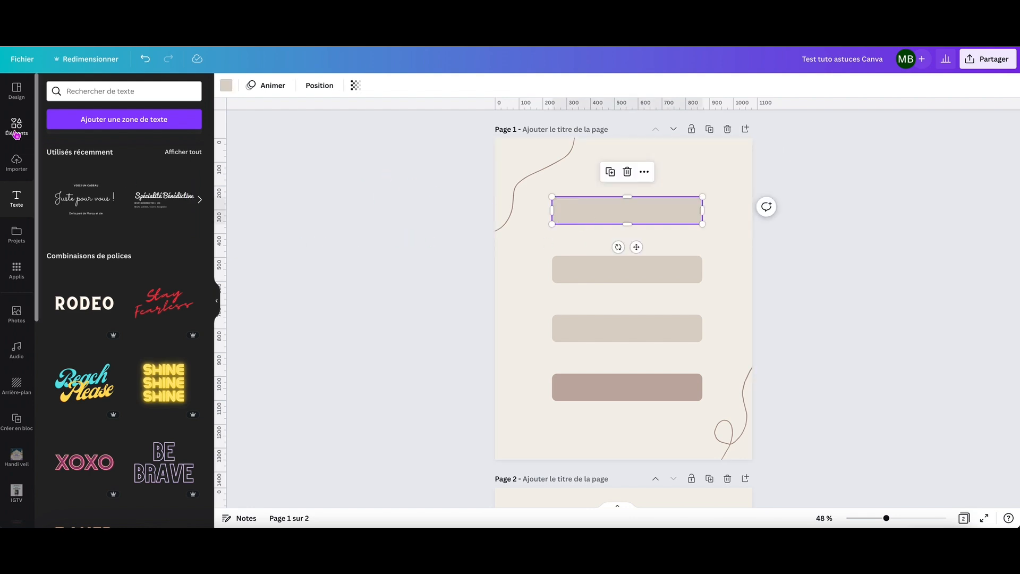
left_click(16, 91)
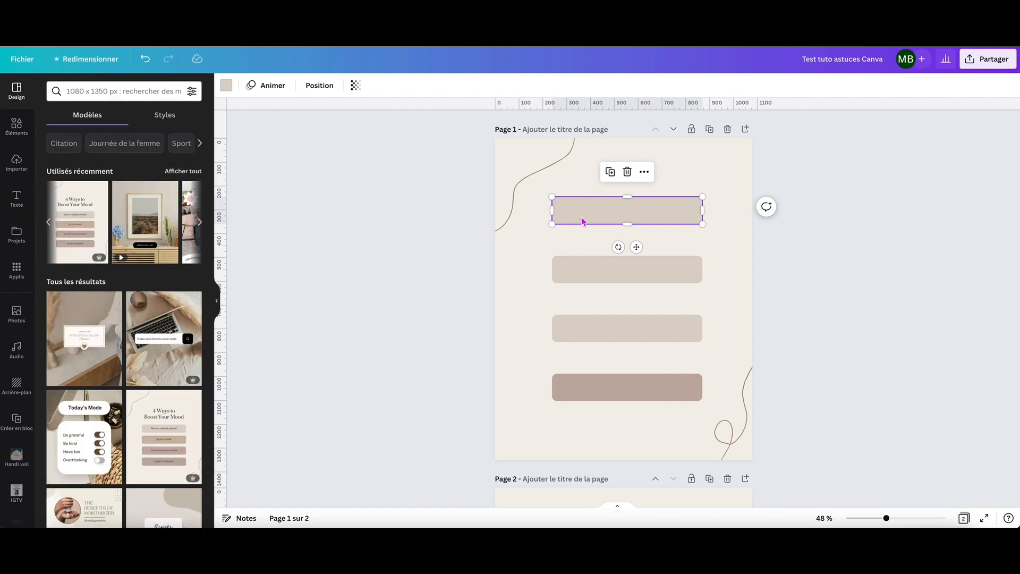
scroll(616, 221, "down", 5)
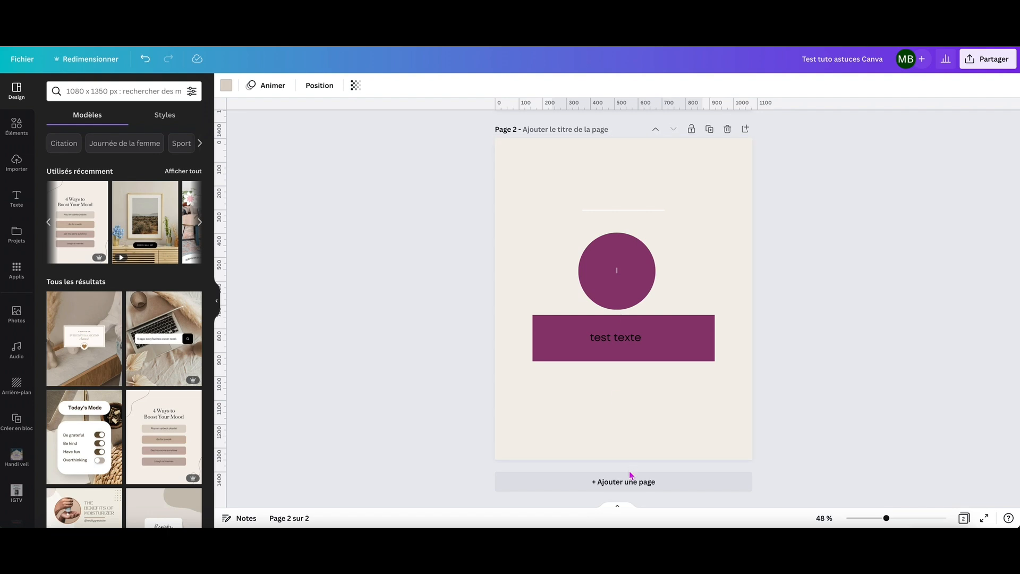
left_click(621, 482)
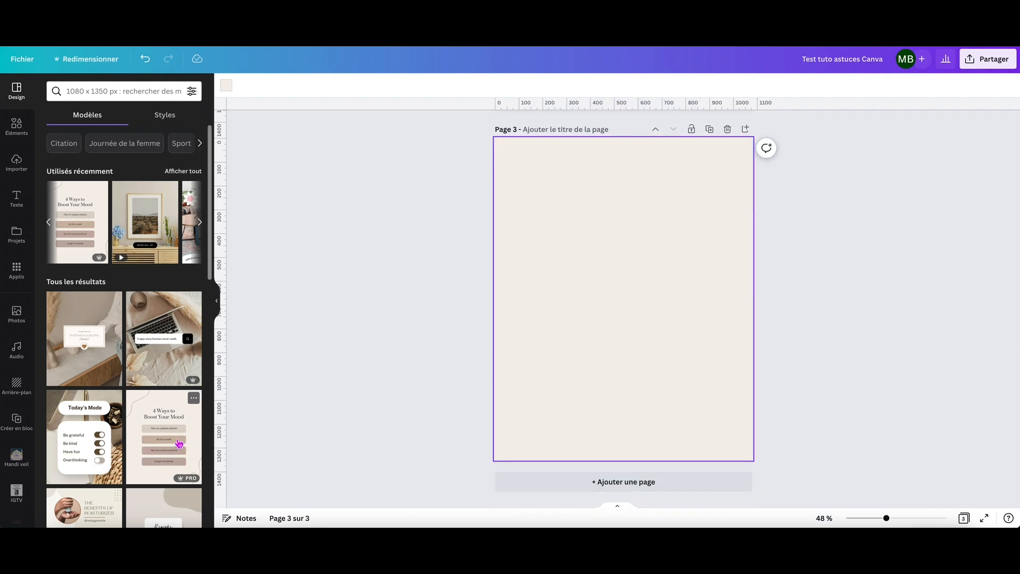
left_click(79, 438)
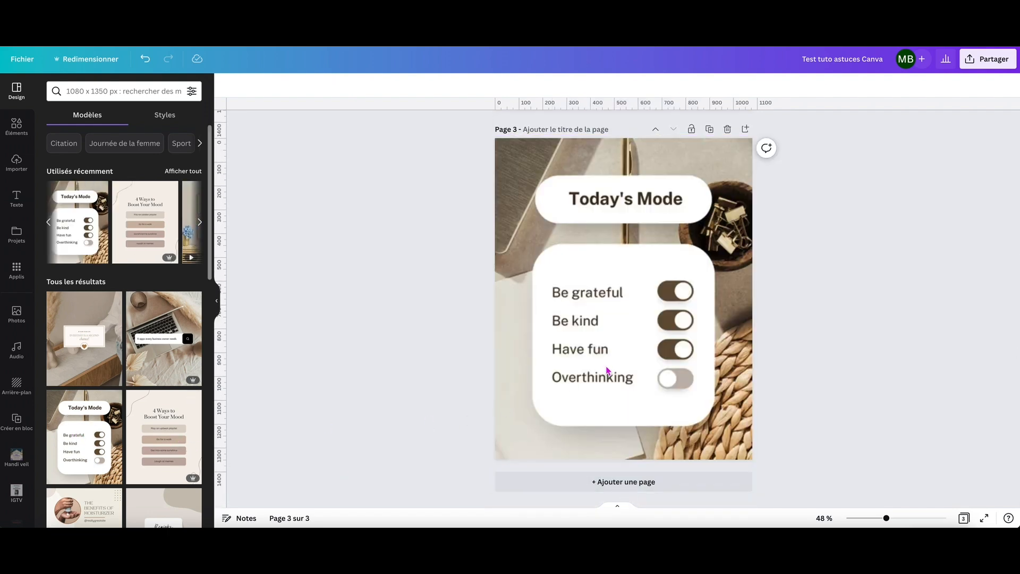
Try uppercase on the "Overthinking" and "Be grateful" texts of page 3, switching each back to its original case
left_click(509, 407)
left_click(581, 386)
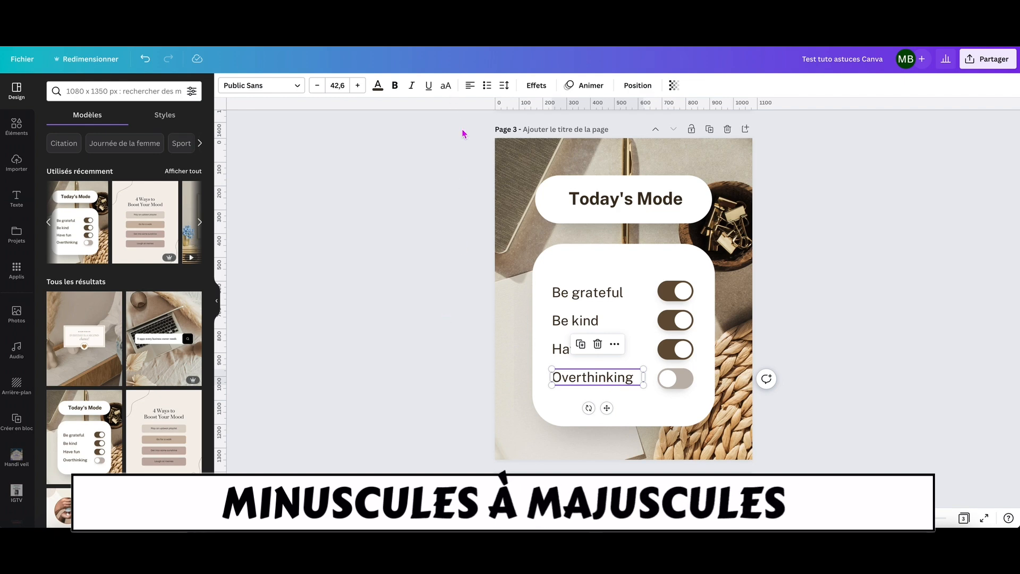
left_click(447, 90)
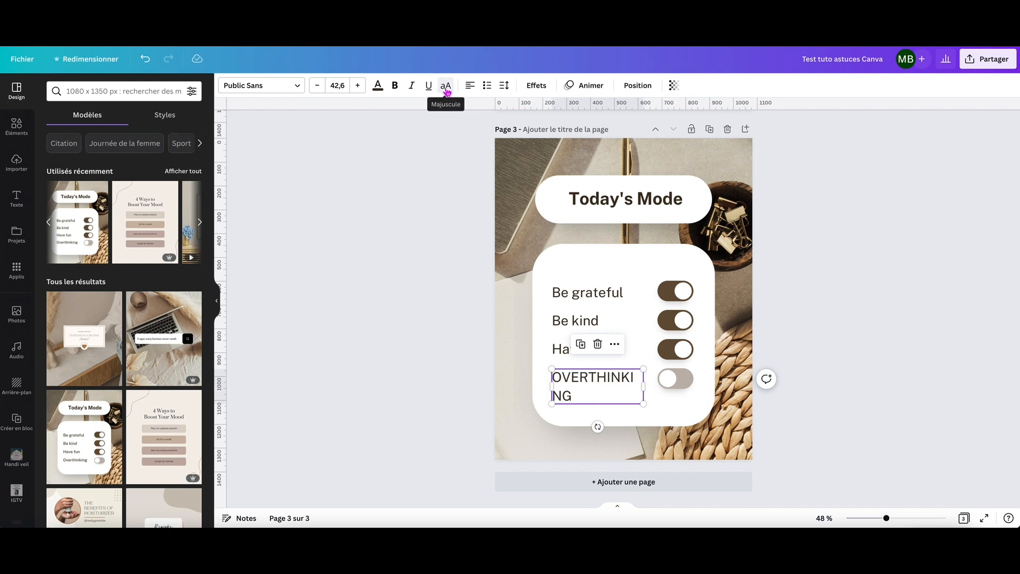
left_click(447, 89)
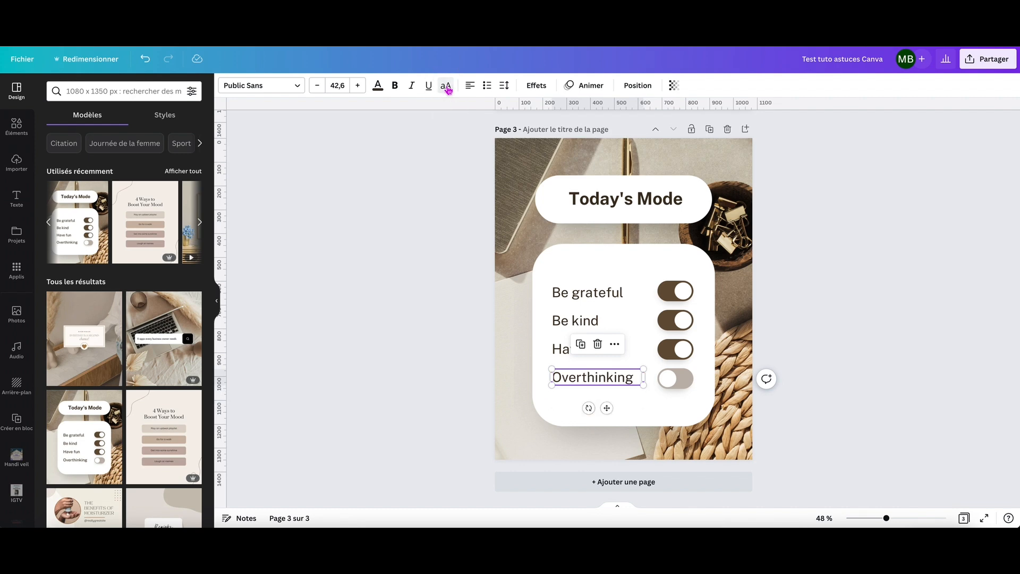
left_click(579, 292)
left_click(447, 88)
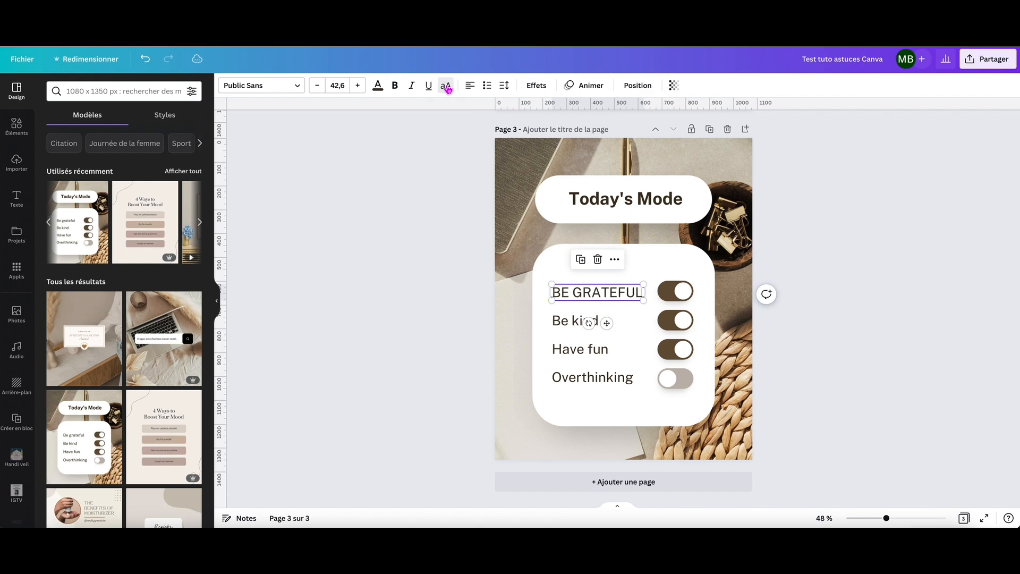
left_click(447, 89)
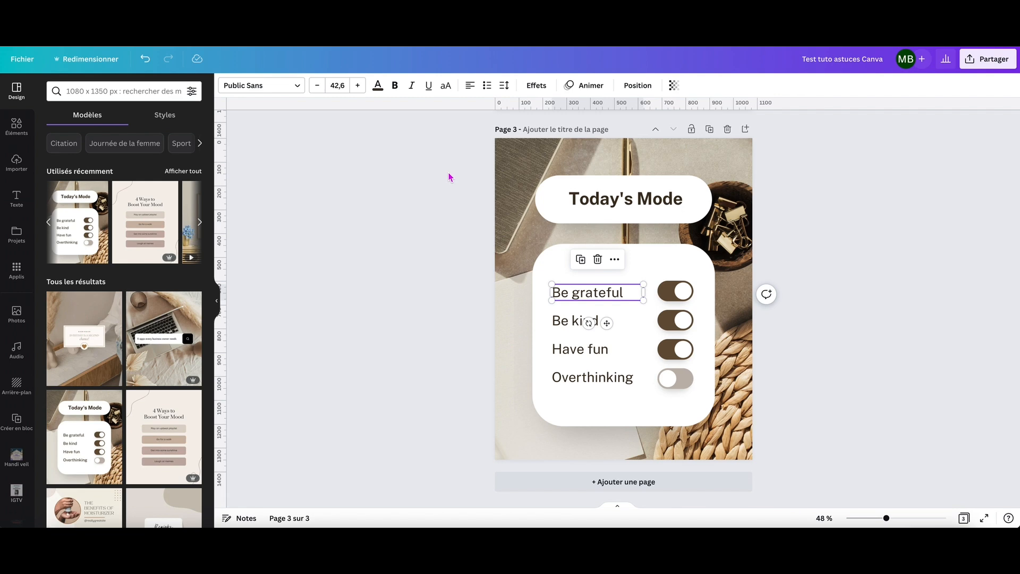
Apply only the style (fonts and colours) of the "Coming Soon Watch This Space New Website Launch" template to page 3
left_click(514, 203)
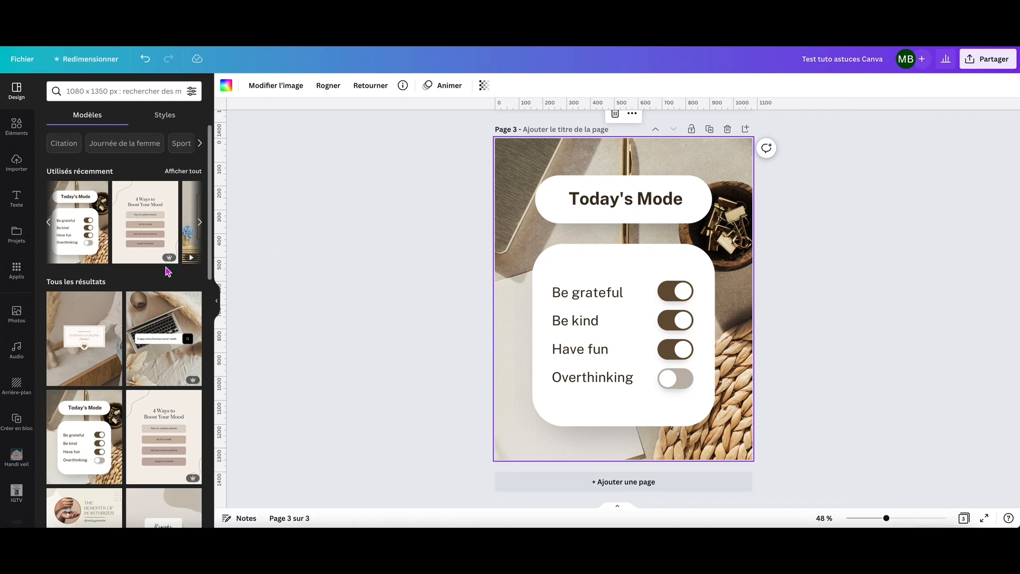
scroll(166, 270, "down", 15)
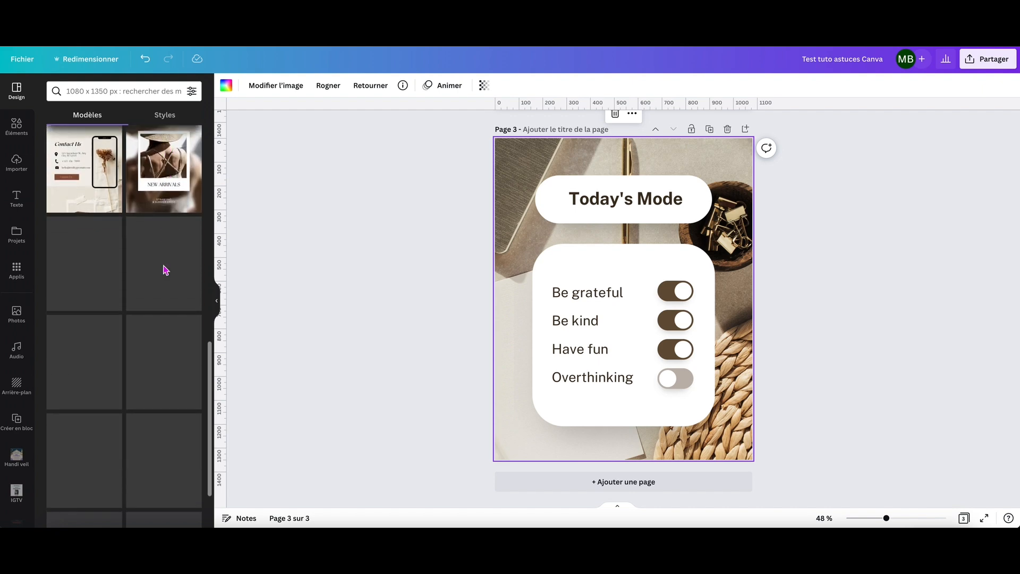
scroll(102, 277, "down", 1)
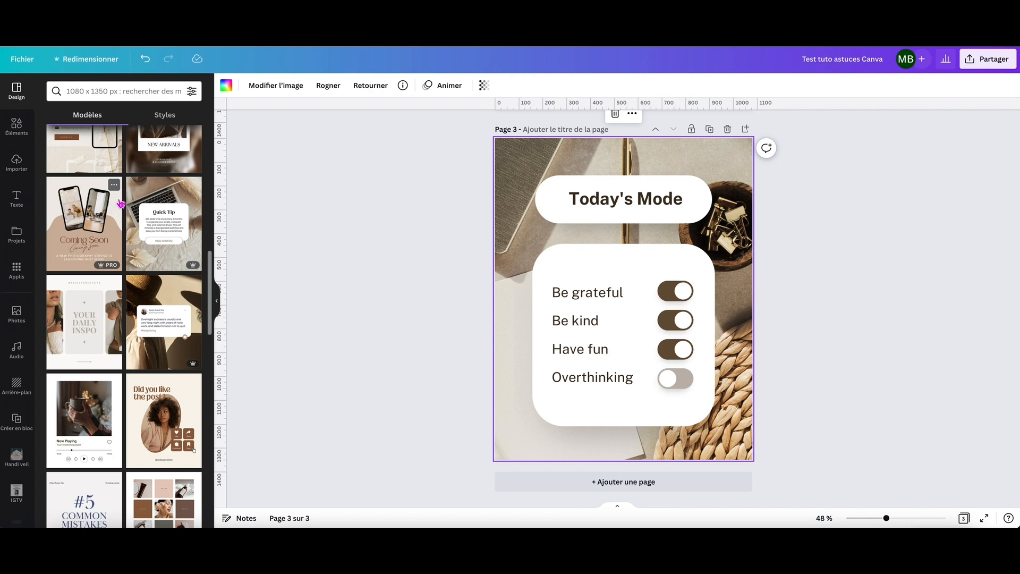
left_click(114, 185)
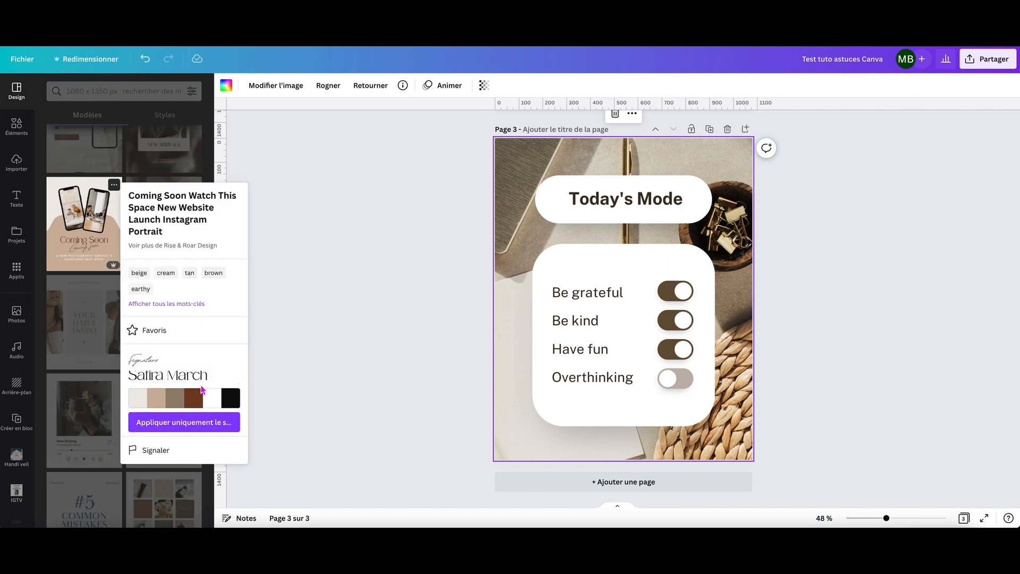
left_click(187, 424)
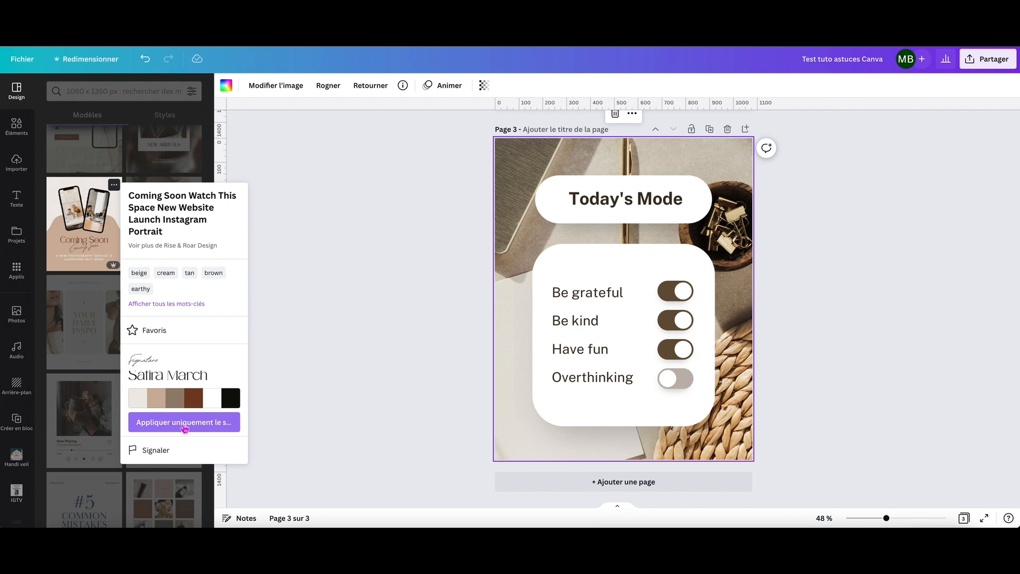
left_click(187, 423)
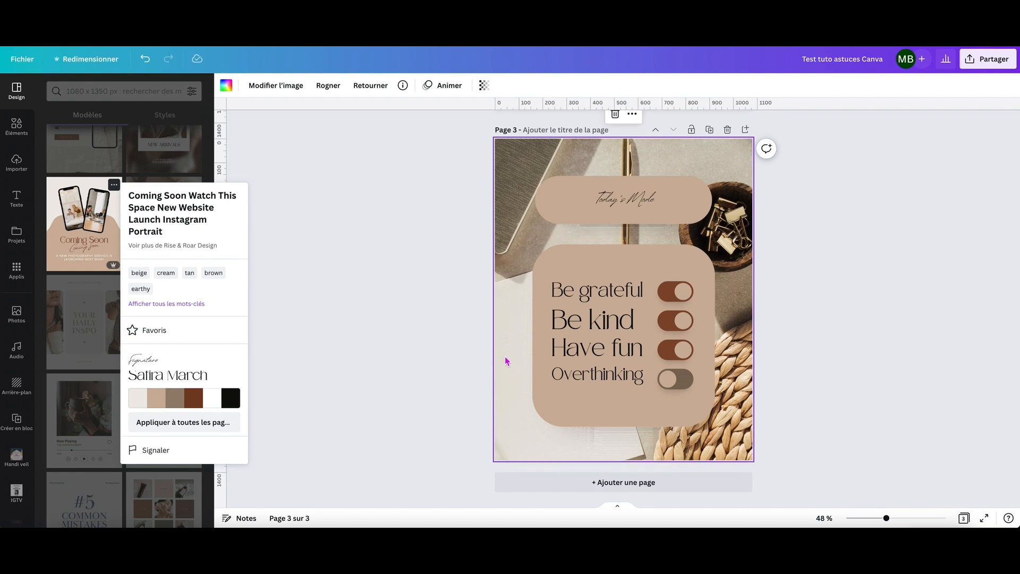
left_click(325, 334)
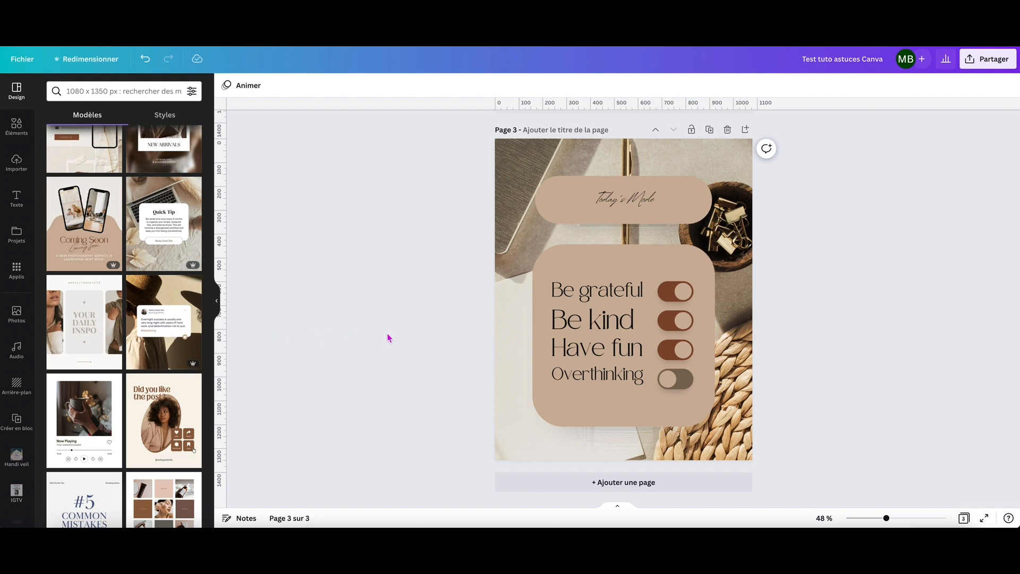
Browse more templates and examine the fonts, colour palette and style option of the "Business Coach Tips" template
scroll(422, 338, "up", 1)
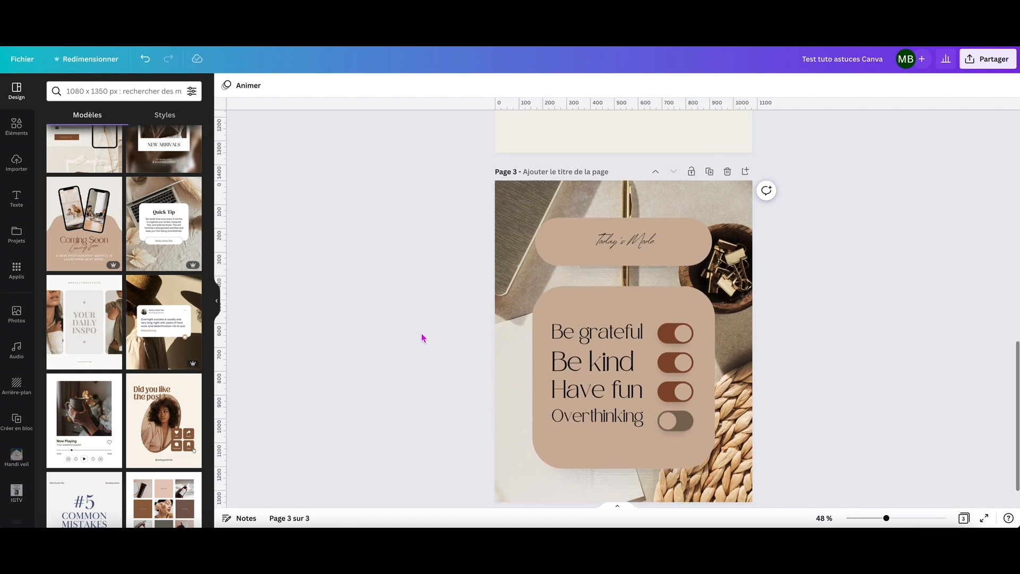
scroll(134, 386, "down", 5)
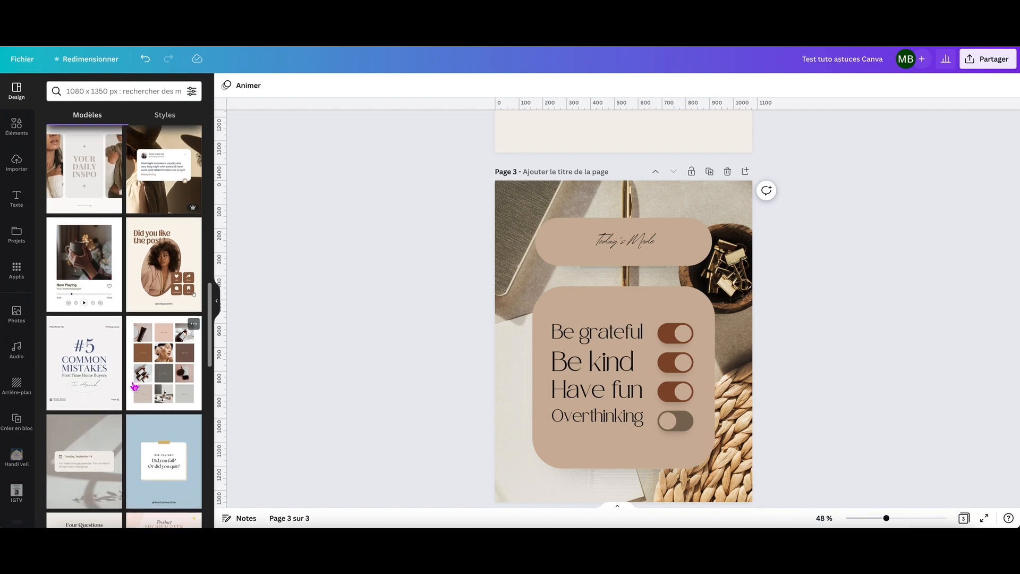
scroll(135, 386, "down", 1)
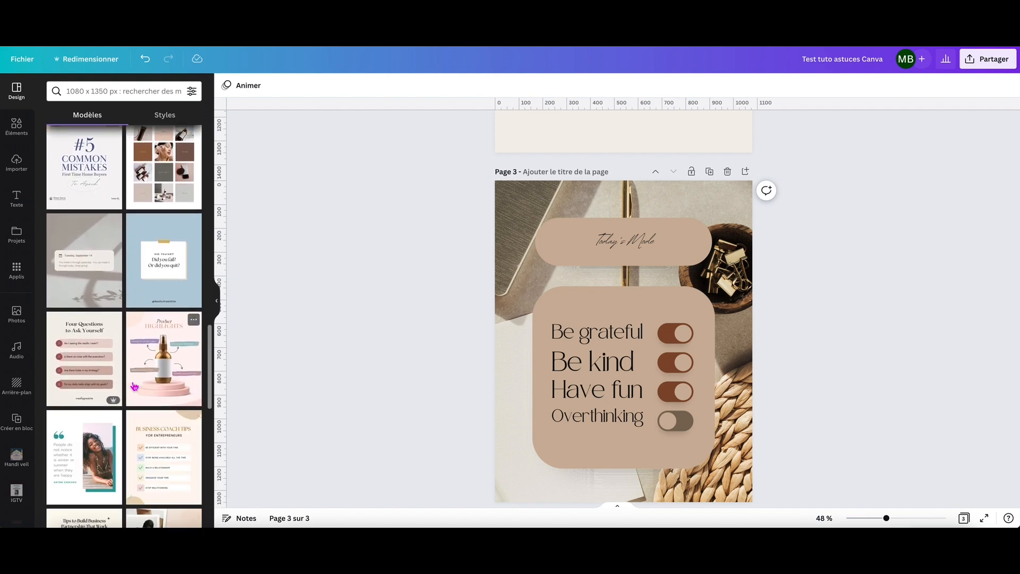
scroll(134, 386, "down", 1)
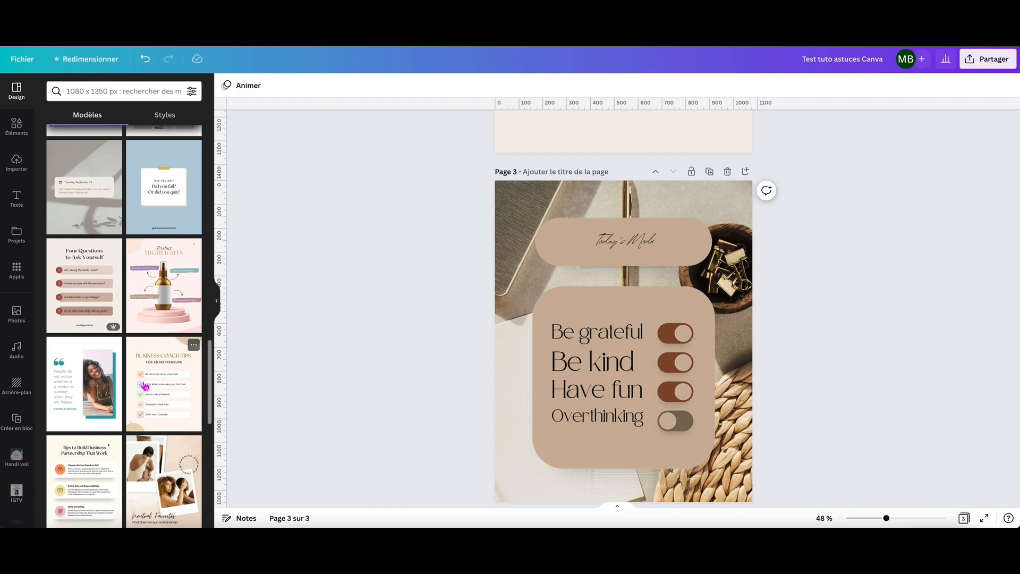
left_click(194, 347)
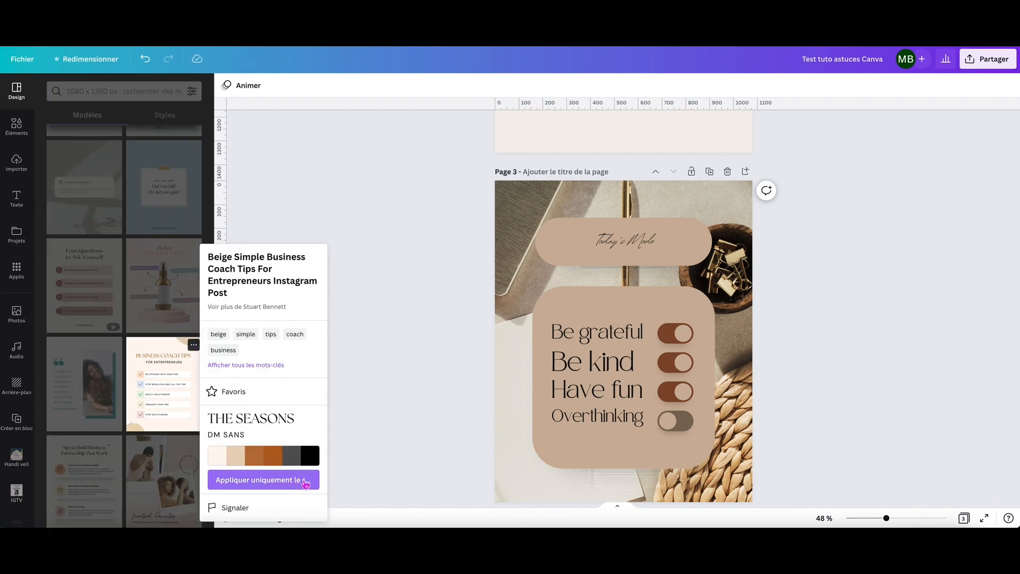
left_click(394, 450)
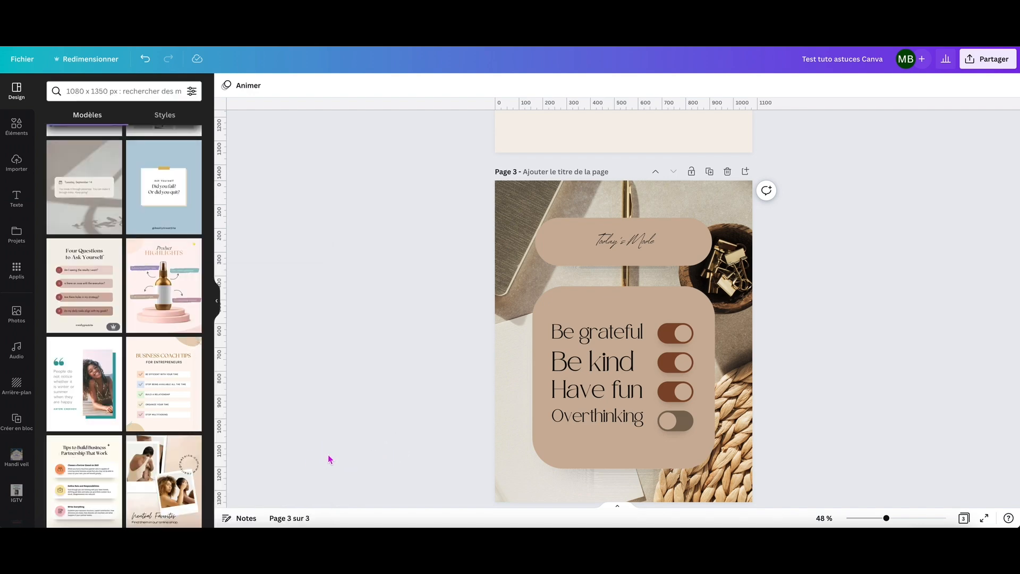
scroll(327, 455, "up", 2)
scroll(328, 455, "down", 2)
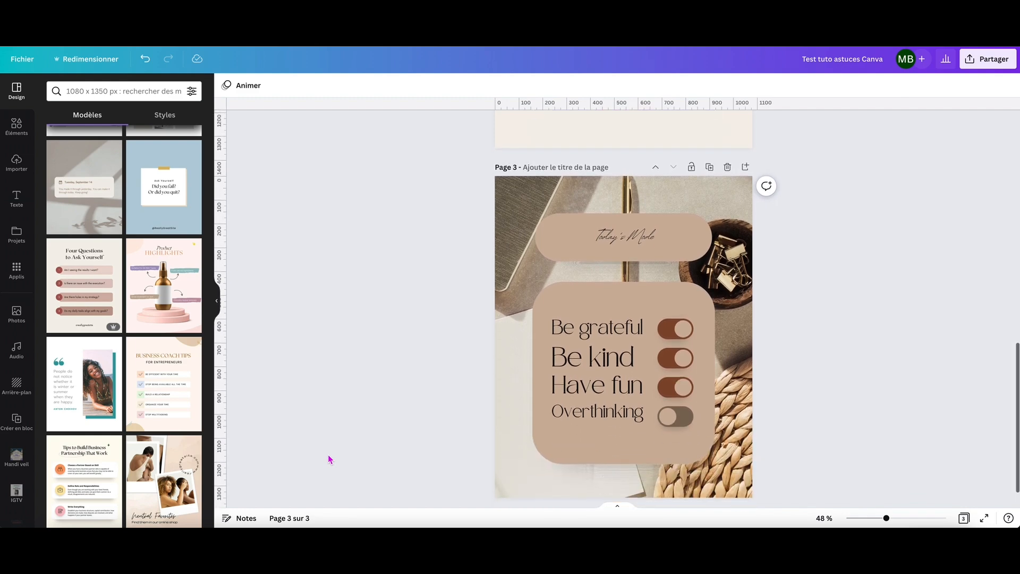
Find "grateful" in the design with Chercher et remplacer du texte and replace it with "kind" on page 3
left_click(22, 59)
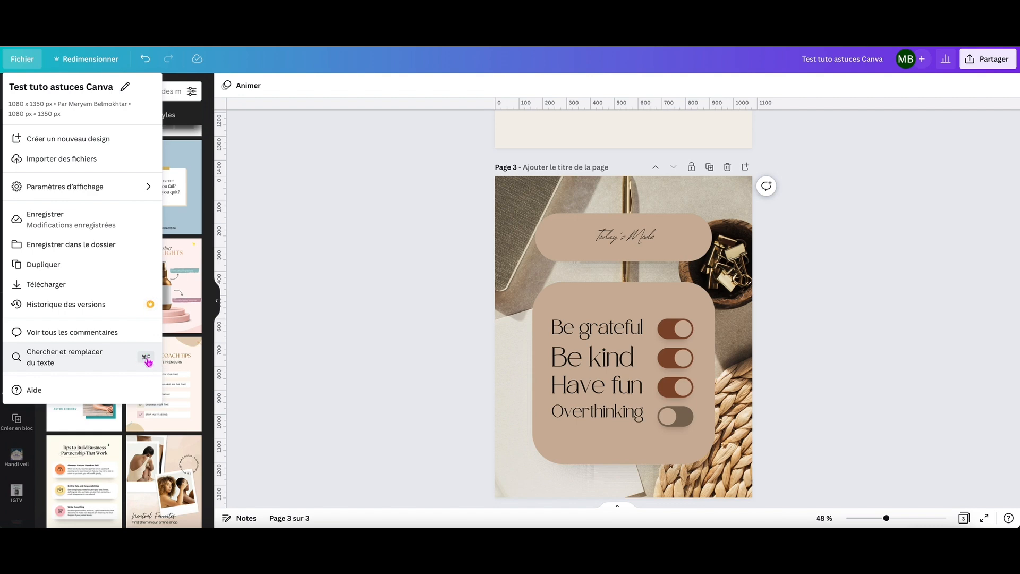
left_click(71, 357)
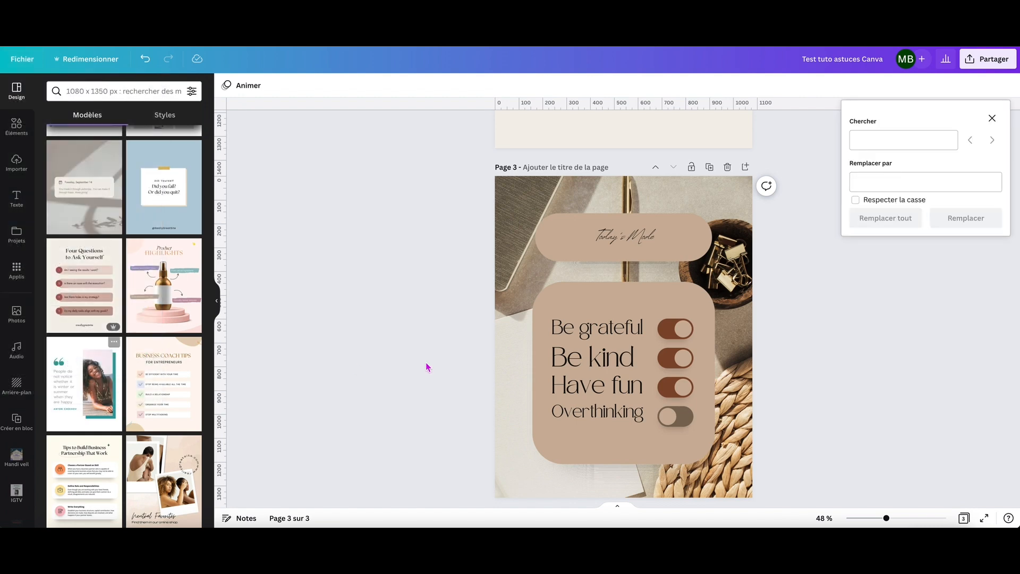
left_click(870, 141)
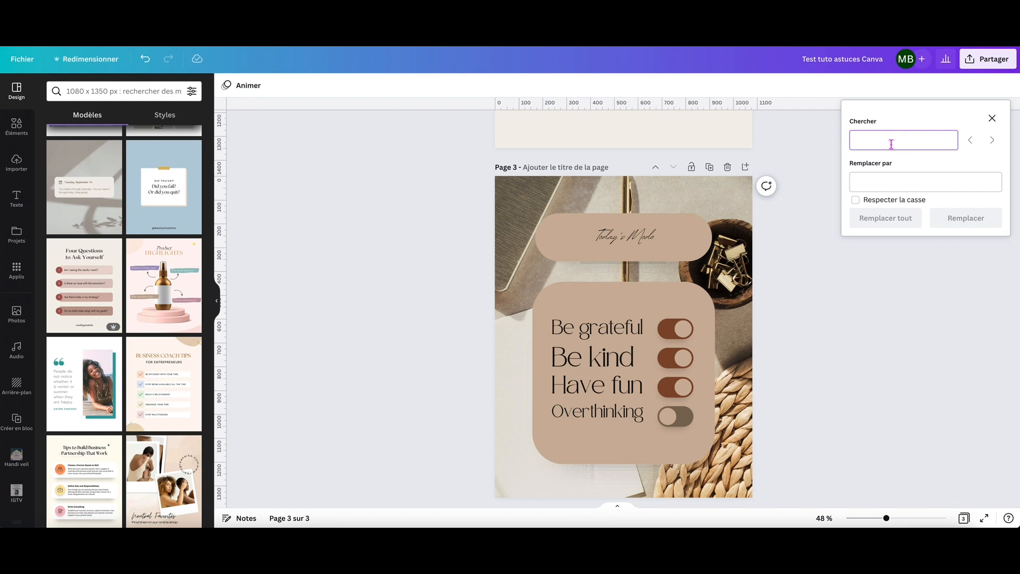
type("gra")
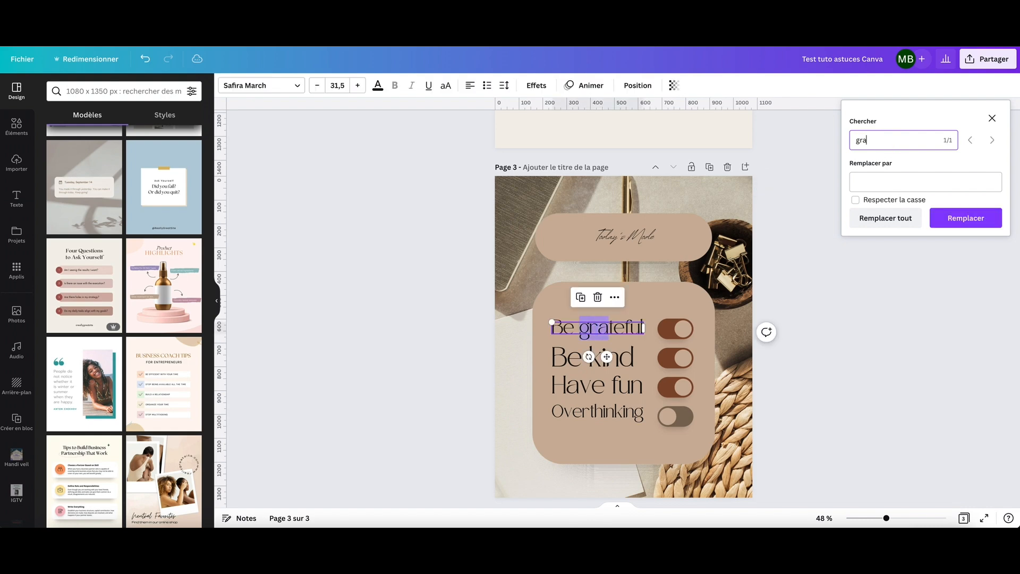
type("teful")
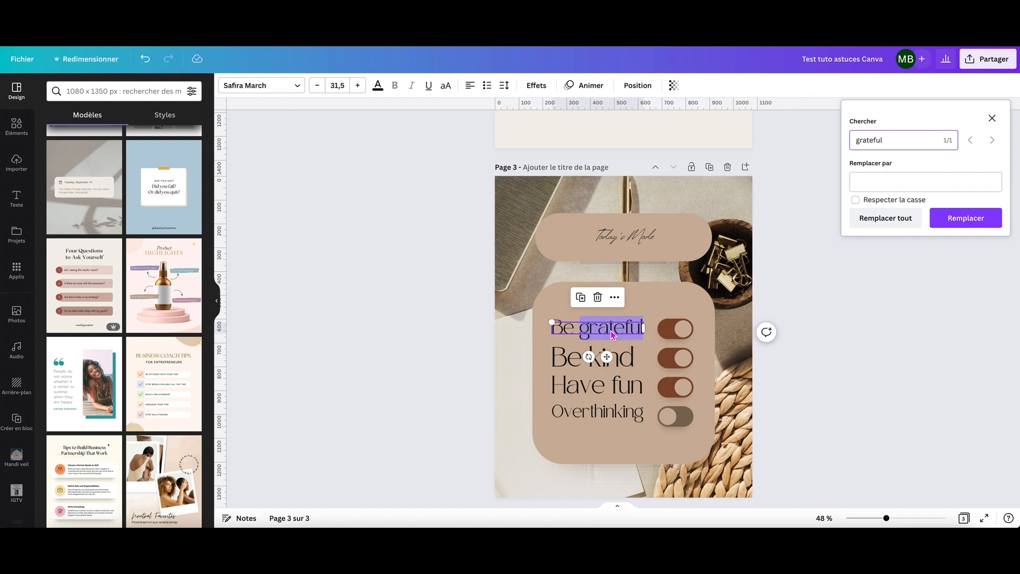
left_click(885, 181)
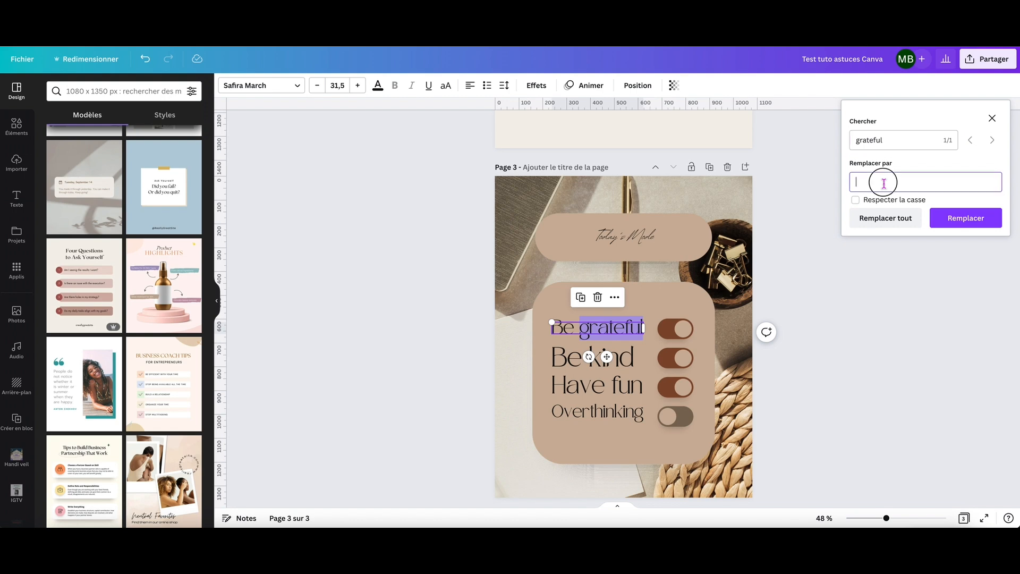
type("kind")
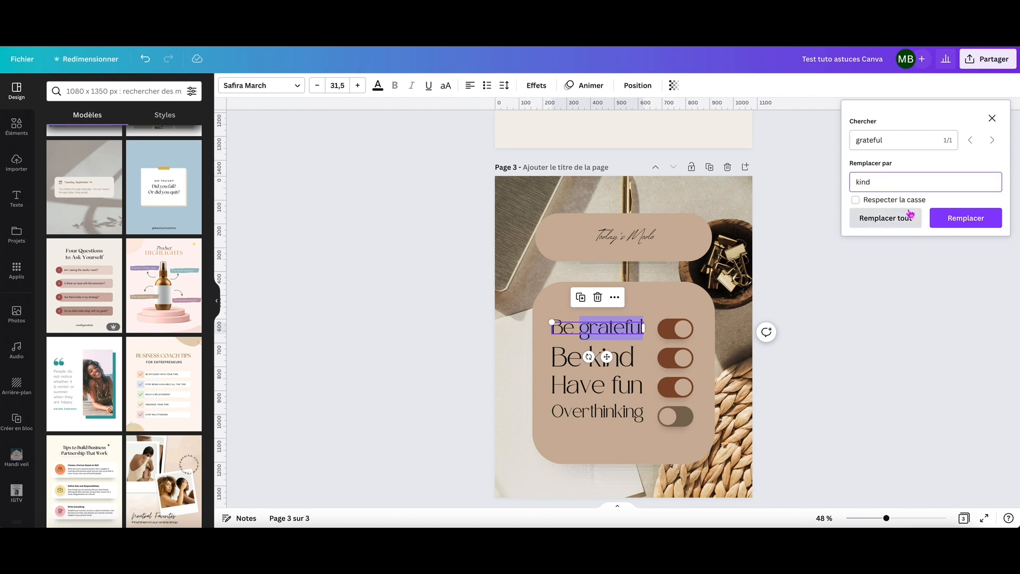
left_click(966, 219)
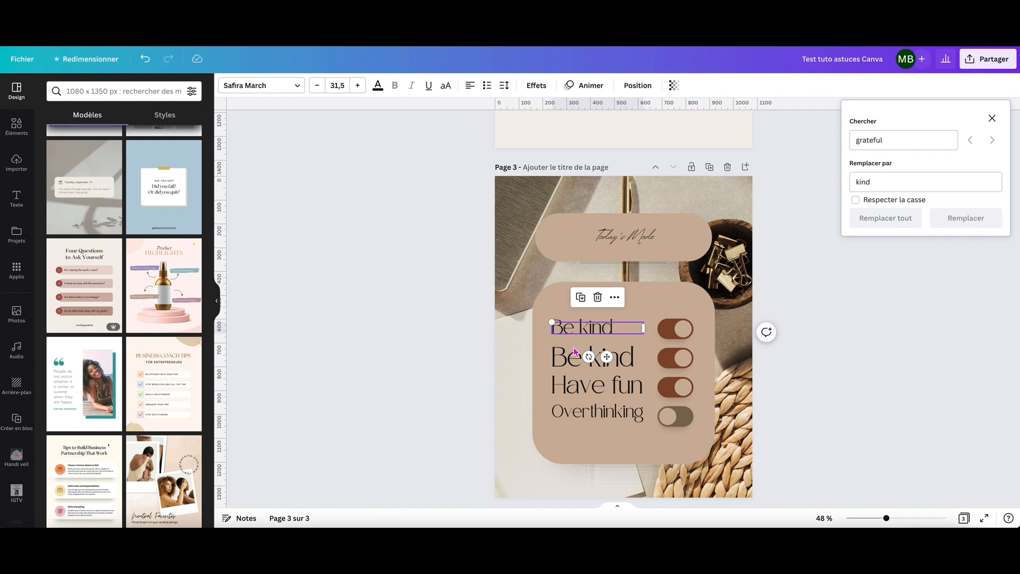
left_click(628, 343)
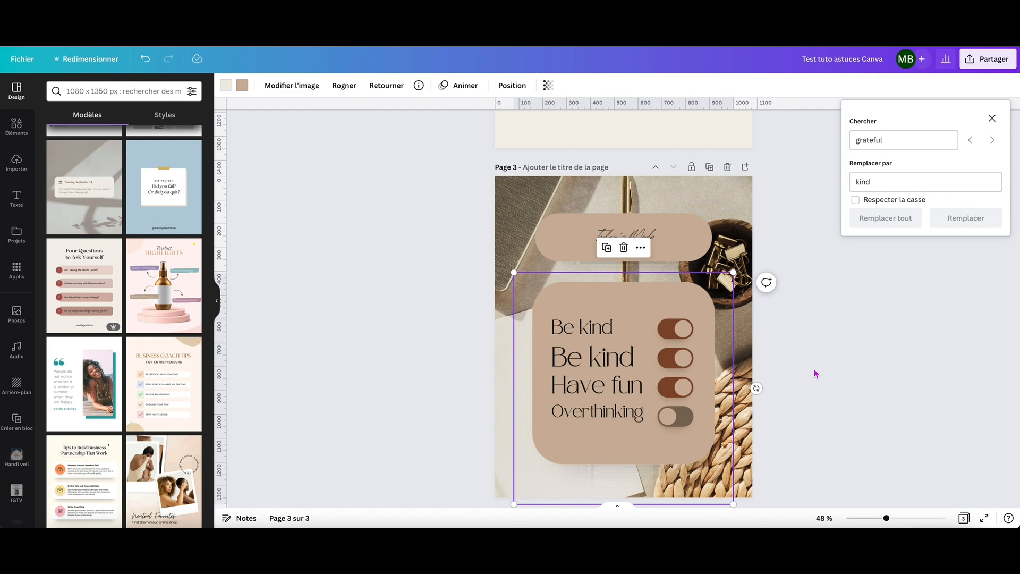
left_click(744, 351)
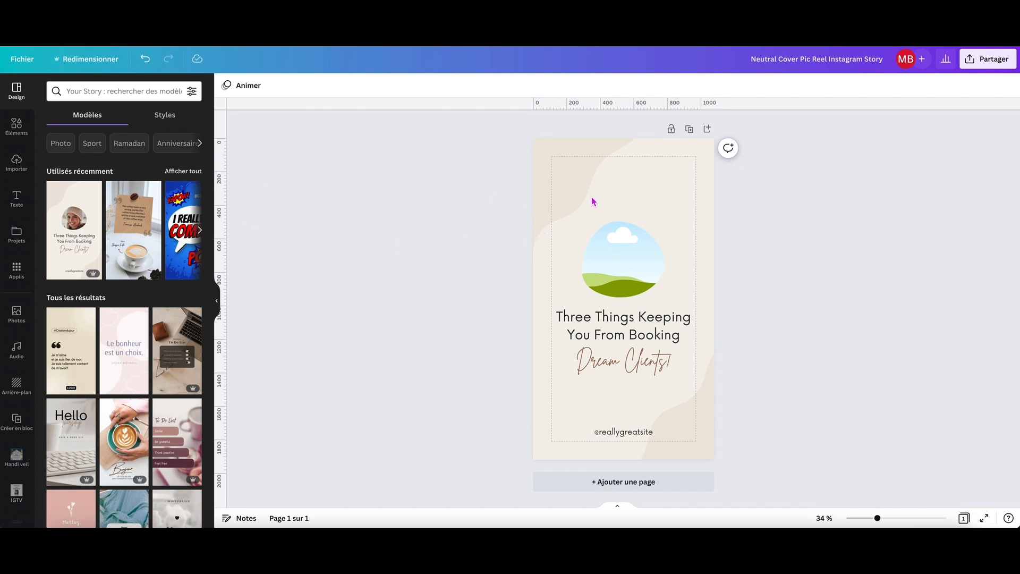
Add a square shape to the story page and enlarge it to span the page's full width
left_click(629, 207)
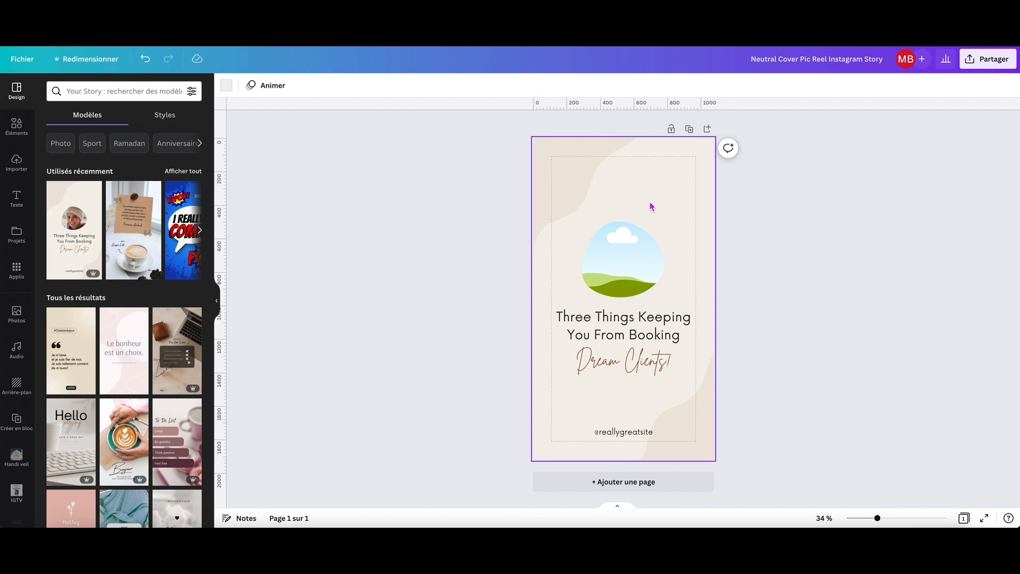
key("r")
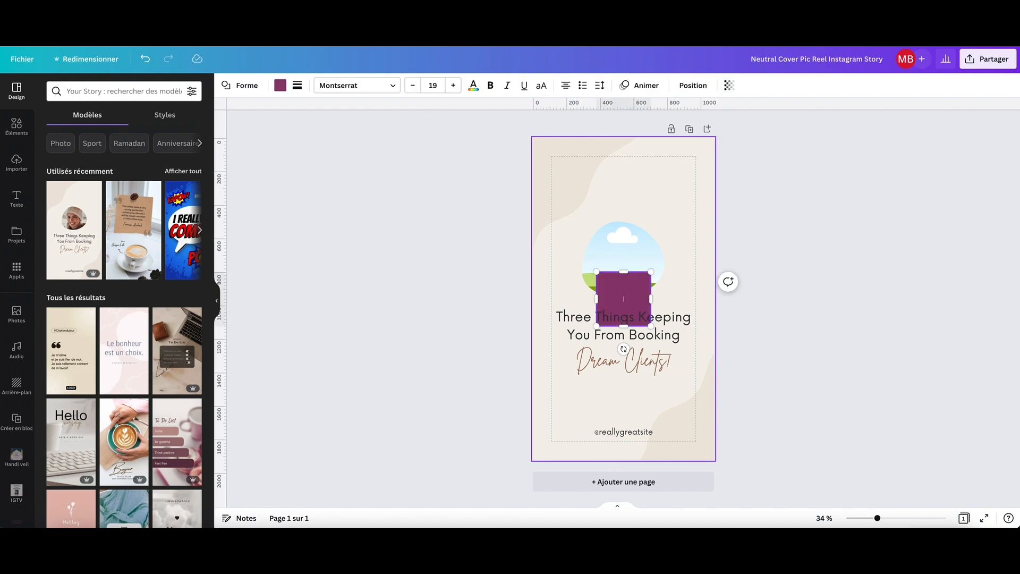
left_click_drag(594, 269, 533, 244)
left_click_drag(652, 325, 714, 357)
left_click_drag(623, 245, 623, 186)
mouse_move(625, 358)
left_mouse_down()
mouse_move(626, 376)
mouse_move(624, 366)
left_mouse_up()
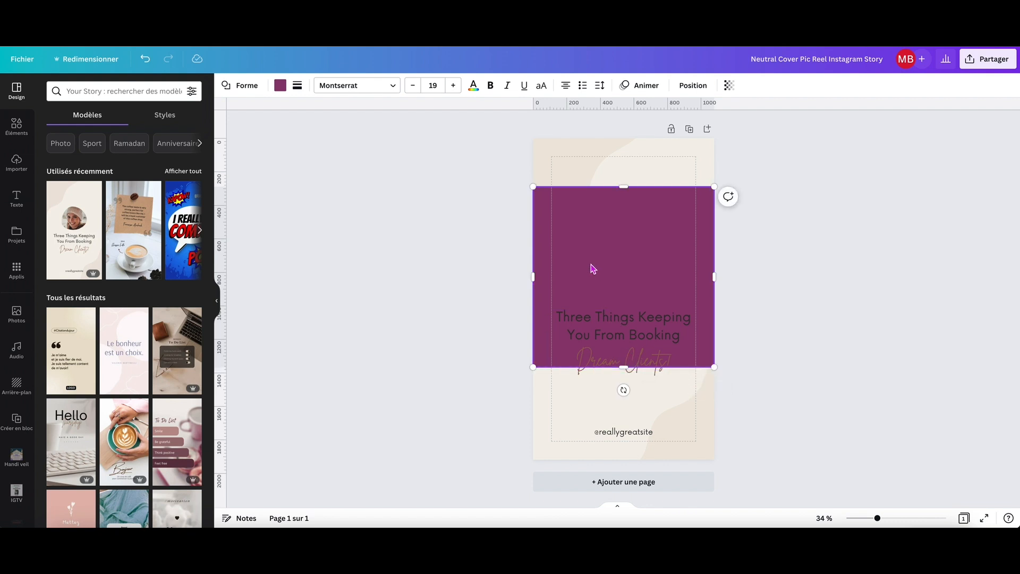
Centre the purple square vertically on the story page and deselect it
left_click_drag(591, 267, 594, 285)
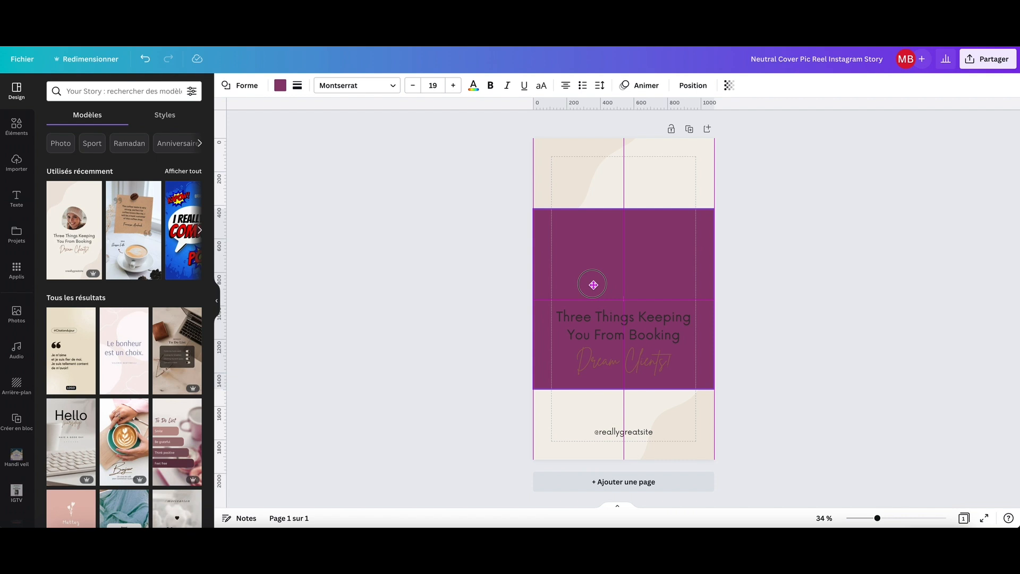
left_click_drag(594, 285, 596, 274)
left_click_drag(596, 274, 597, 273)
left_click(473, 290)
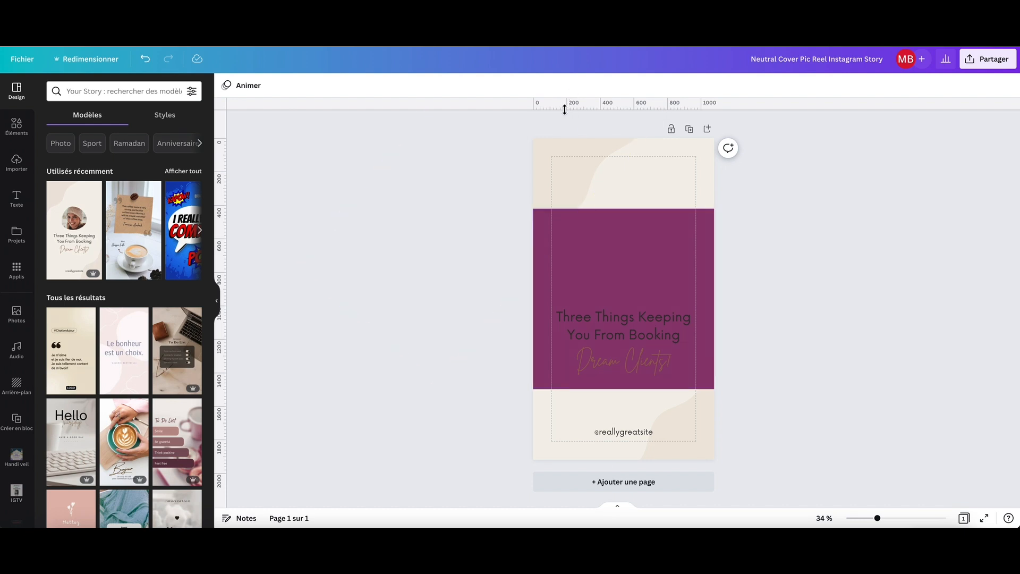
Check the rulers and margins display settings, and place horizontal guides along the purple square's lower edge (1499) and upper edge (421)
left_click(22, 60)
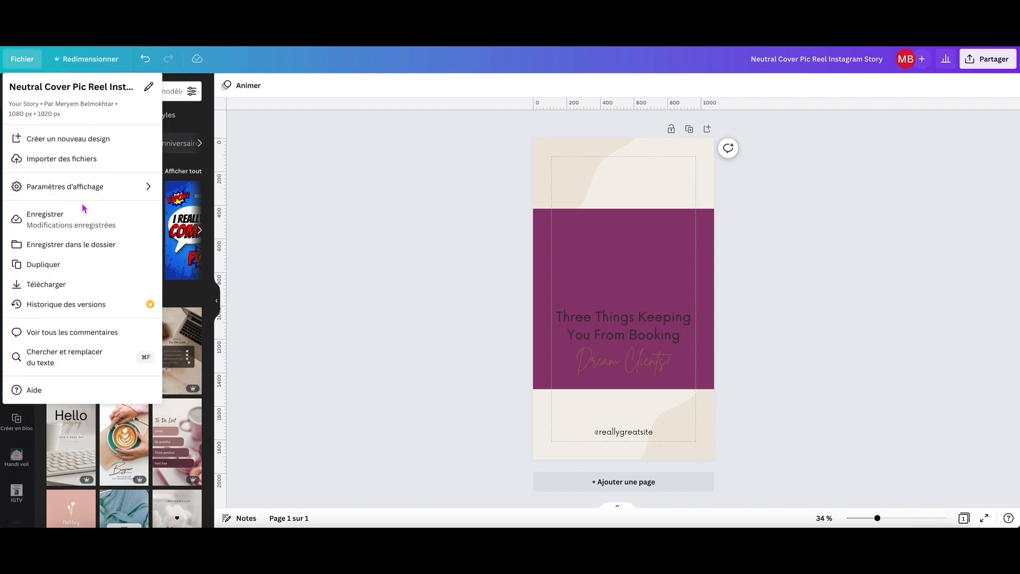
mouse_move(84, 199)
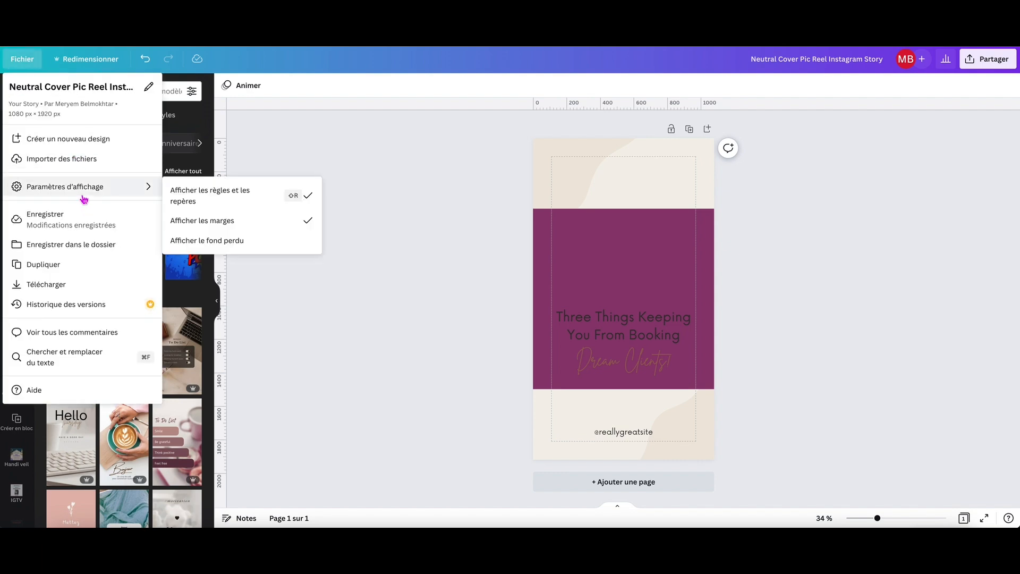
left_click(319, 221)
left_click(579, 106)
left_click_drag(578, 106, 575, 391)
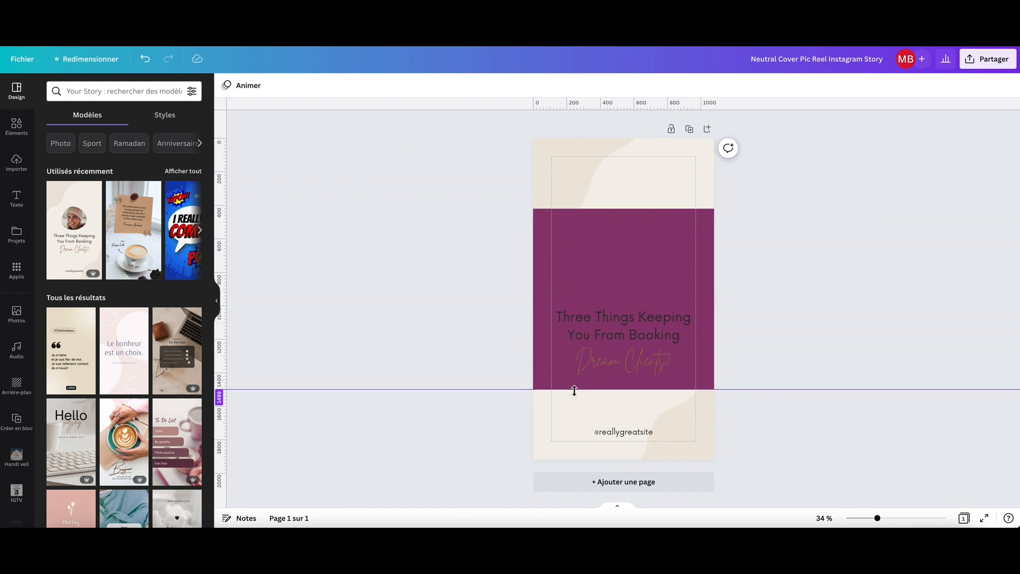
left_click_drag(587, 106, 587, 209)
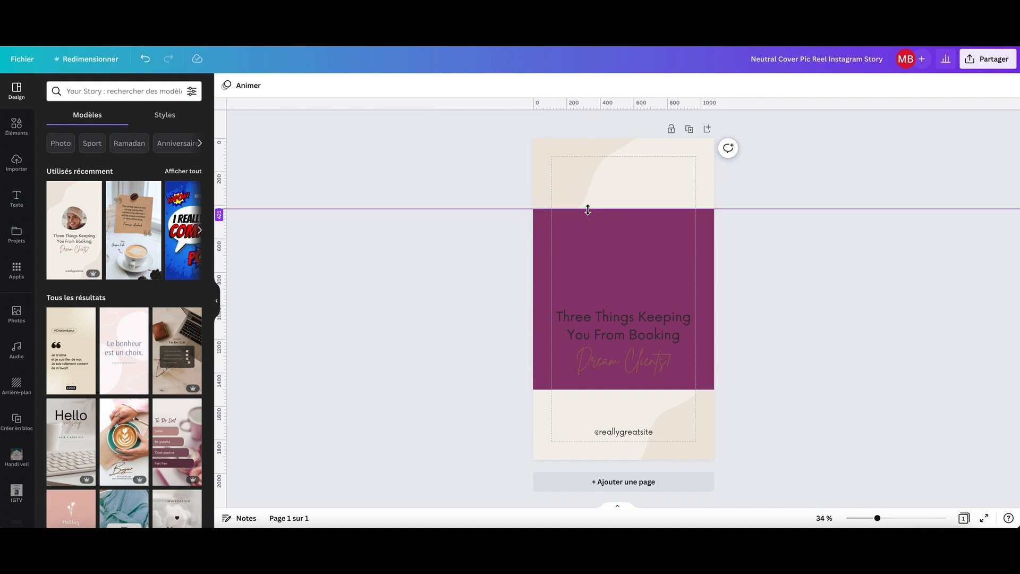
Delete the purple square from the story page, leaving only the two guides over the design
left_click(581, 239)
key("Delete")
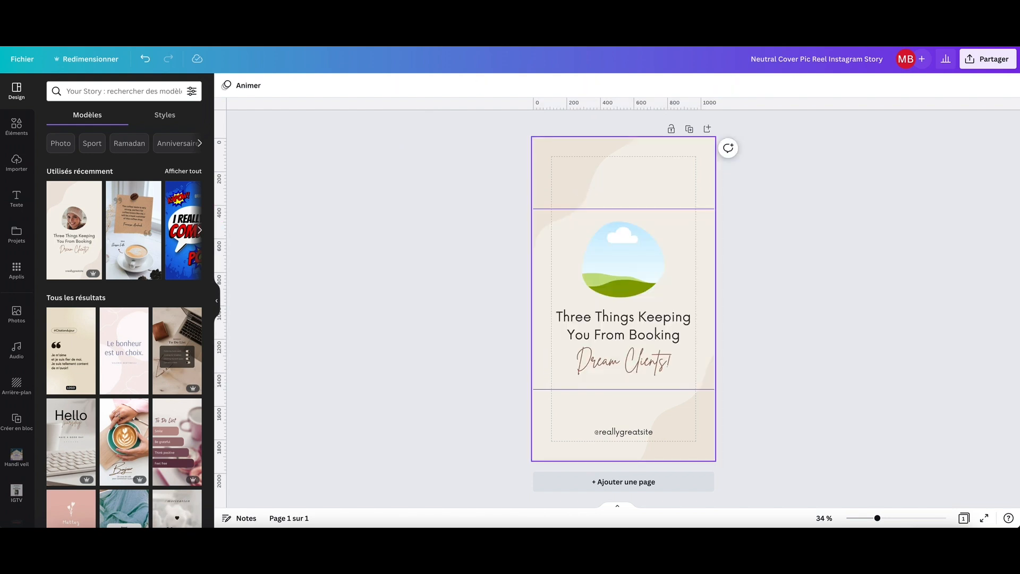
left_click(601, 209)
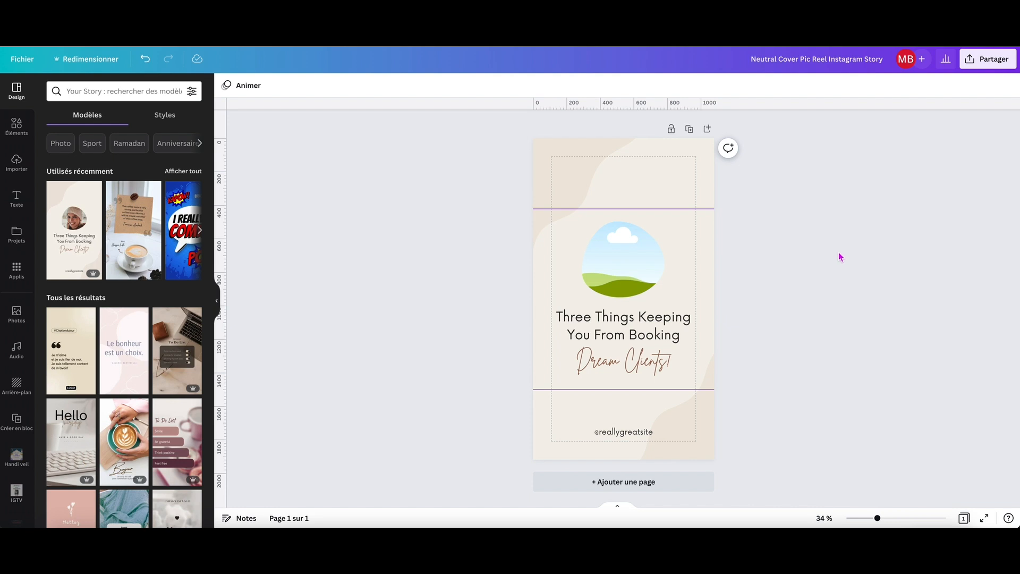
Examine the Envoyer sur le téléphone sharing option with its QR code for the story, and close it
left_click(994, 61)
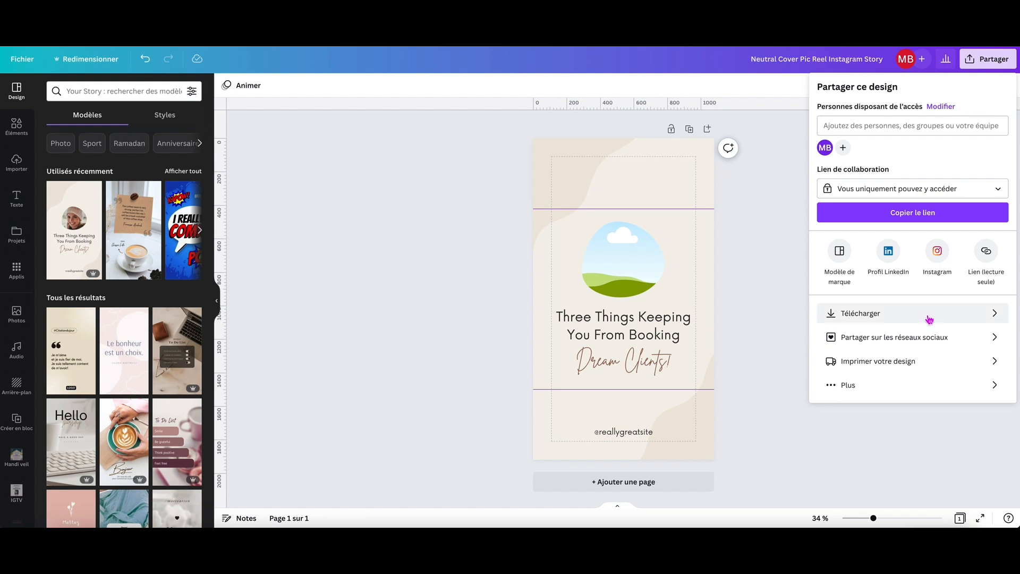
left_click(877, 386)
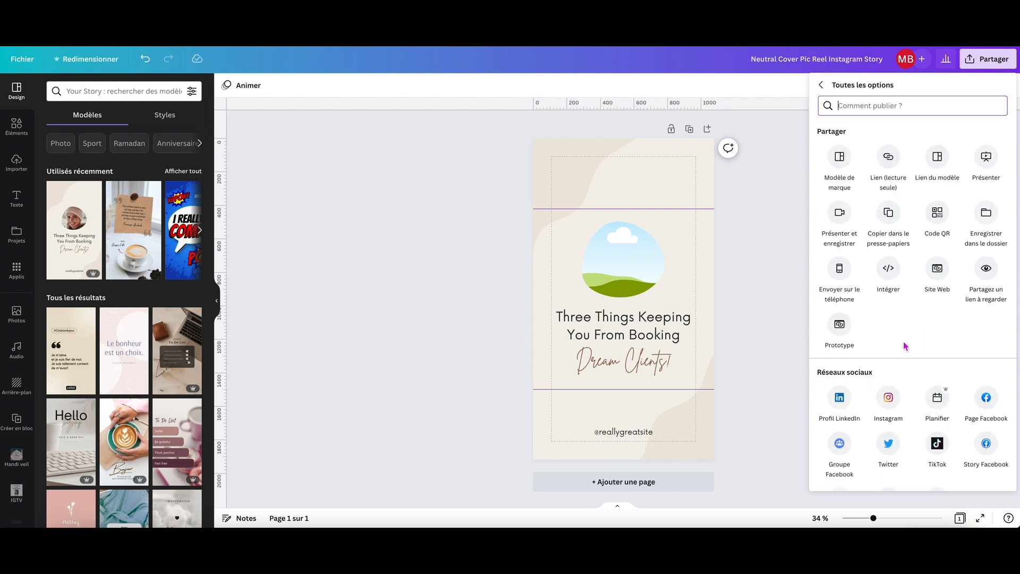
left_click(840, 270)
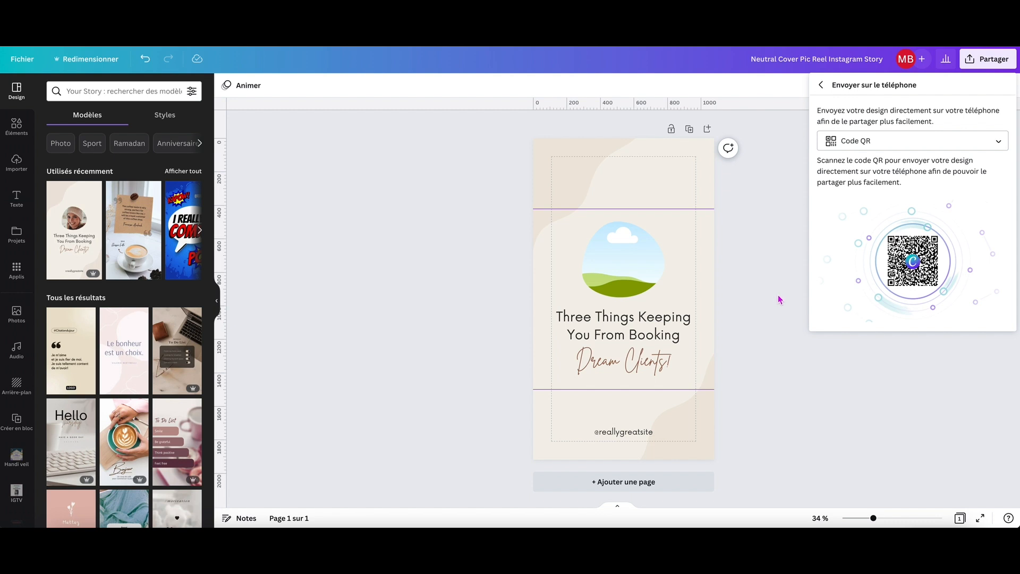
left_click(772, 314)
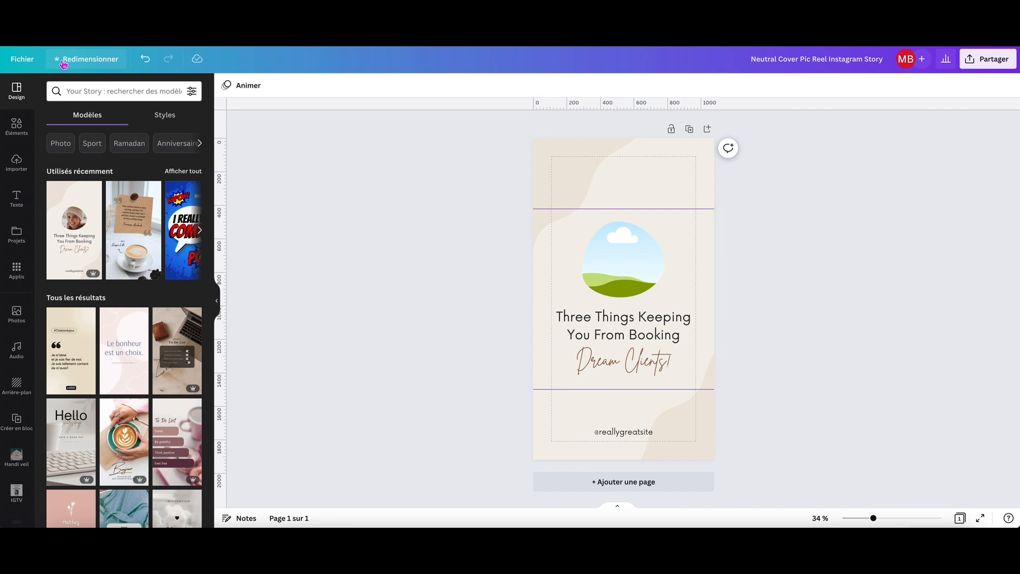
Review the formats for resizing the story, tick Publication Instagram (Carré), and leave without applying the resize
left_click(89, 63)
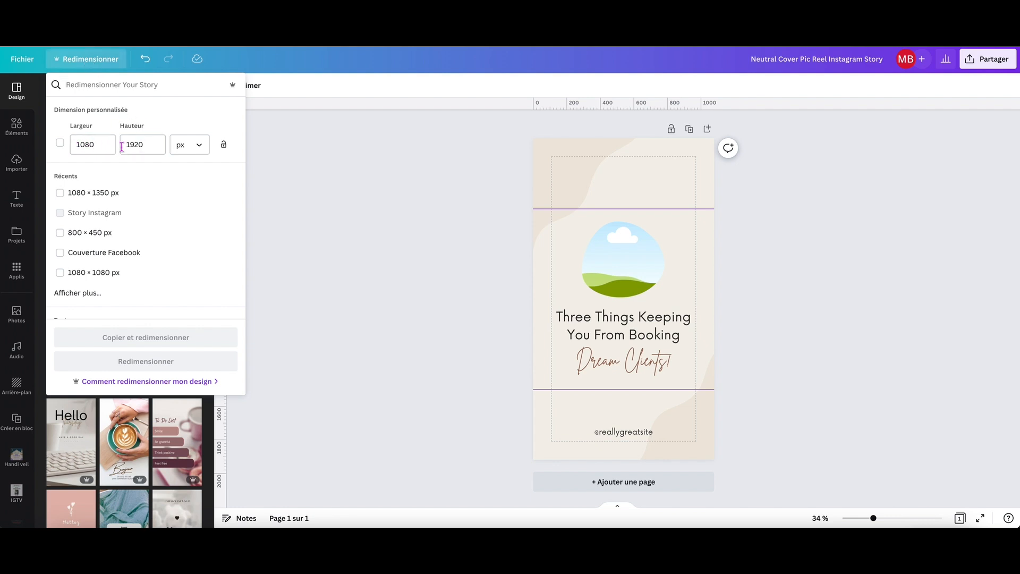
scroll(154, 229, "down", 5)
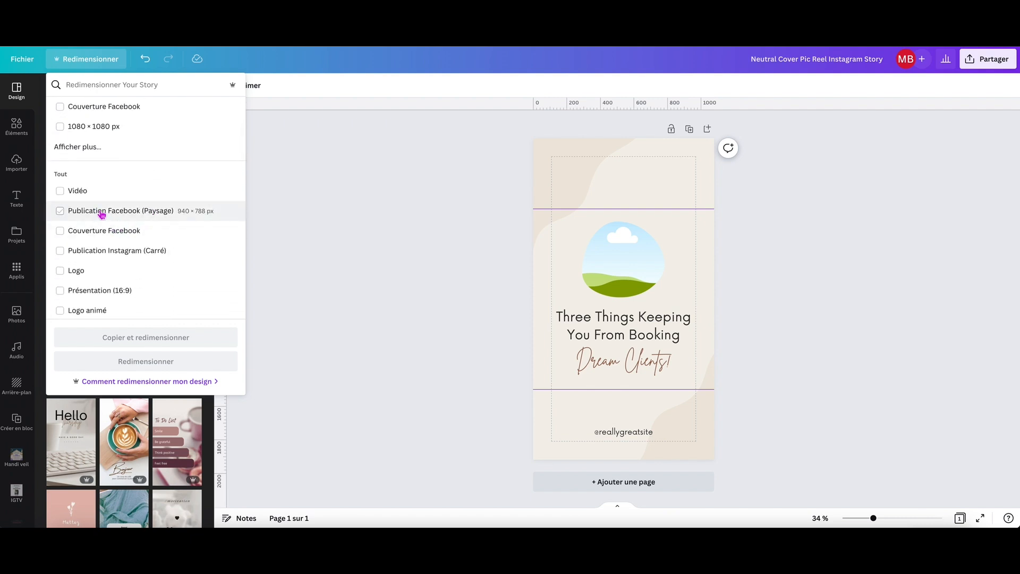
scroll(100, 211, "down", 2)
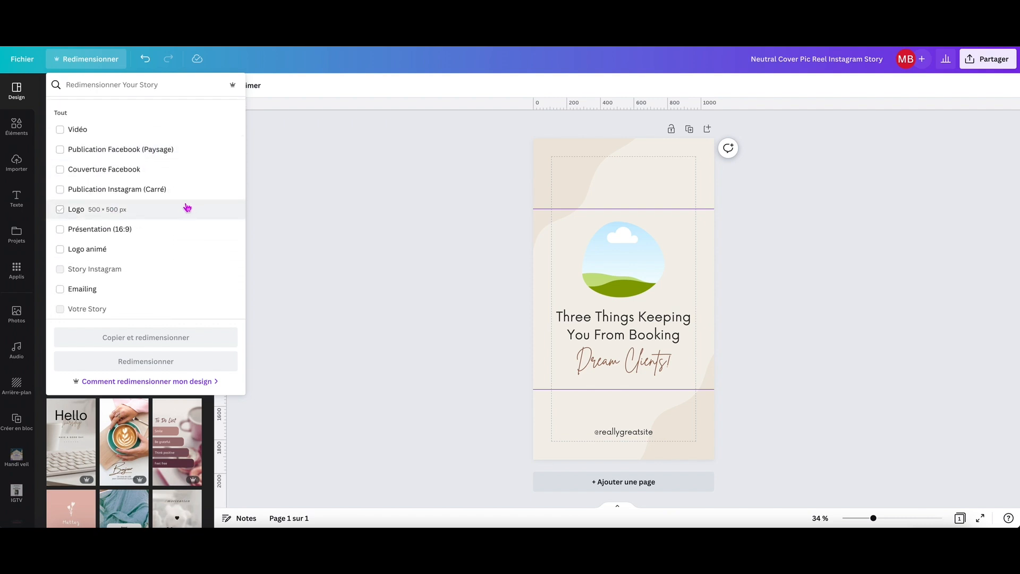
left_click(111, 193)
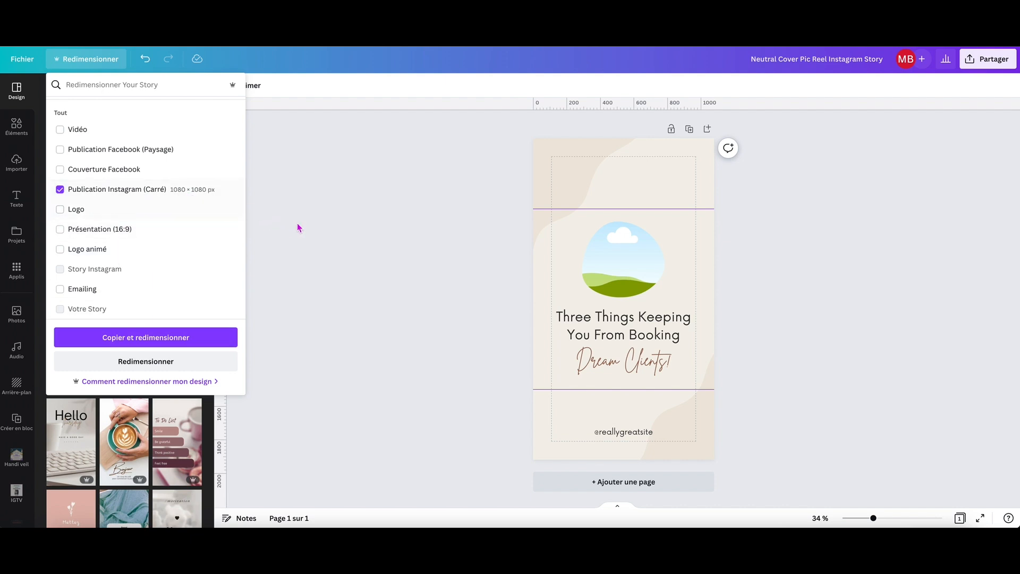
left_click(323, 237)
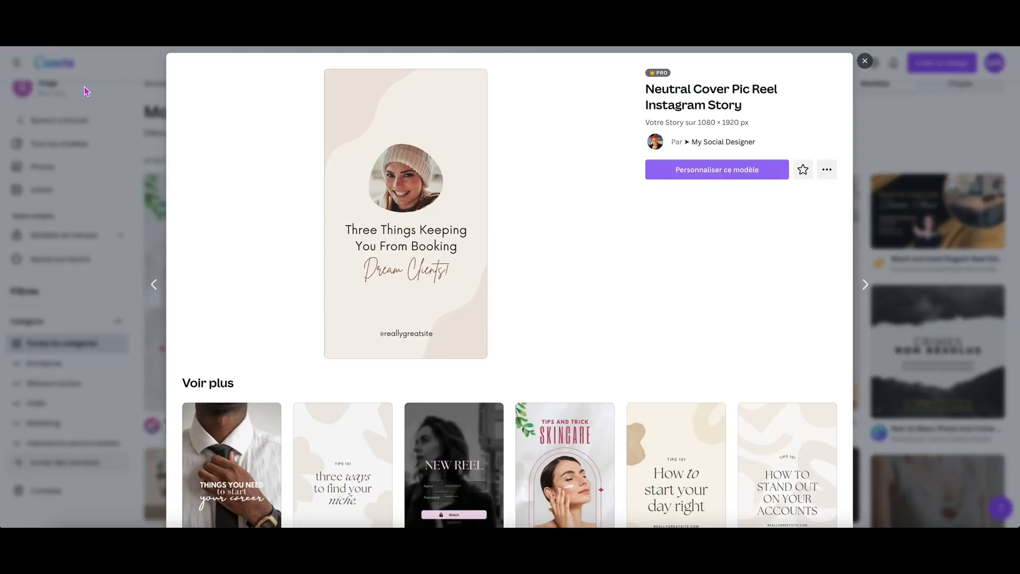
Leave the template preview, open the Planificateur app, and examine the March 2023 calendar and the following month
key("Escape")
left_click(61, 256)
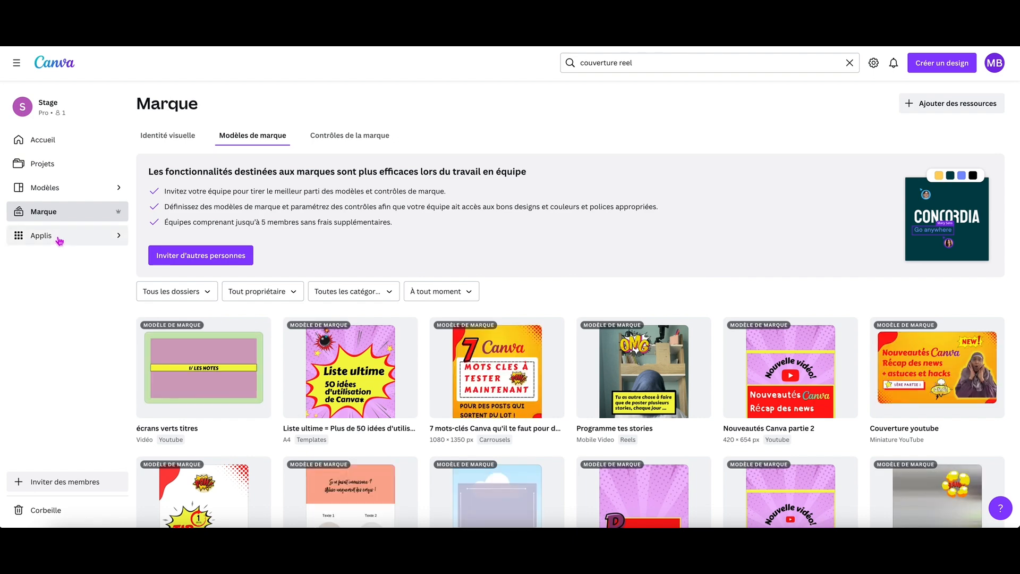
left_click(59, 239)
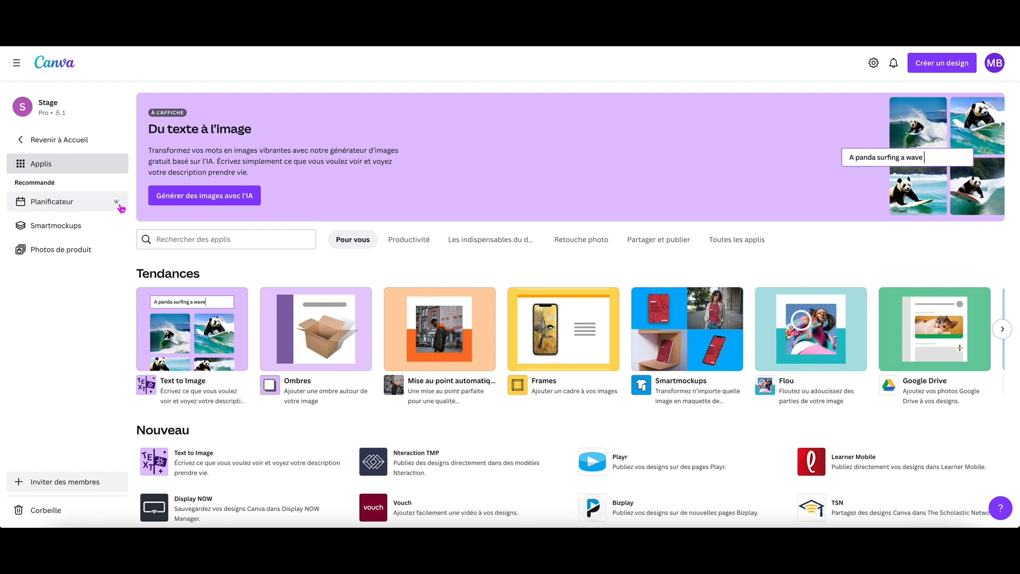
left_click(53, 205)
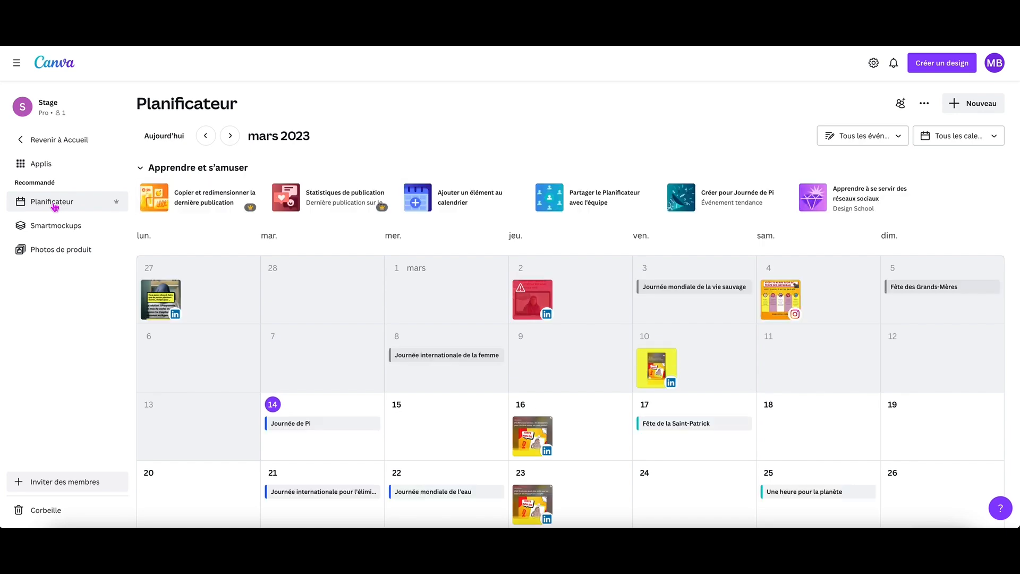
scroll(305, 230, "down", 4)
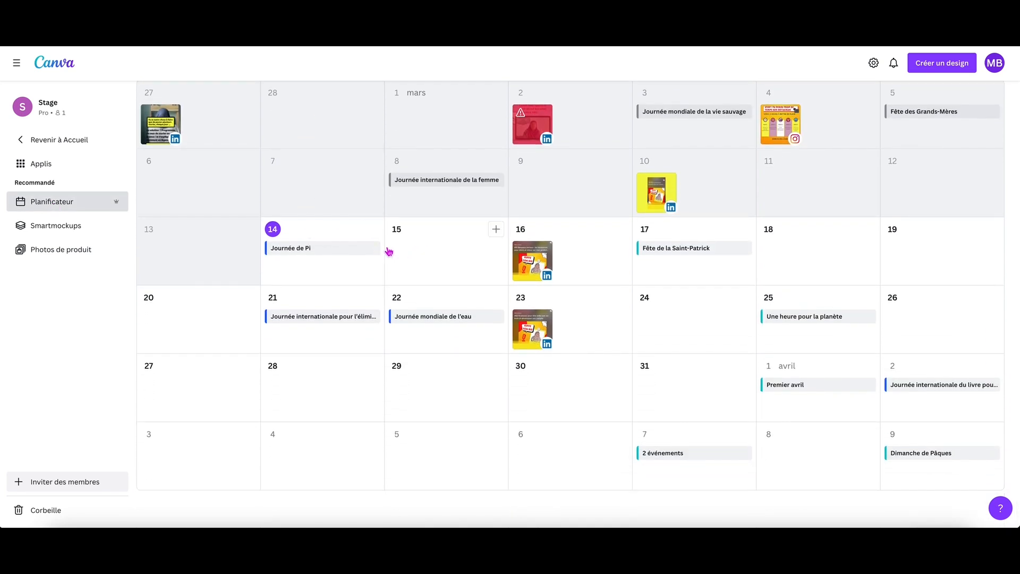
scroll(389, 251, "up", 4)
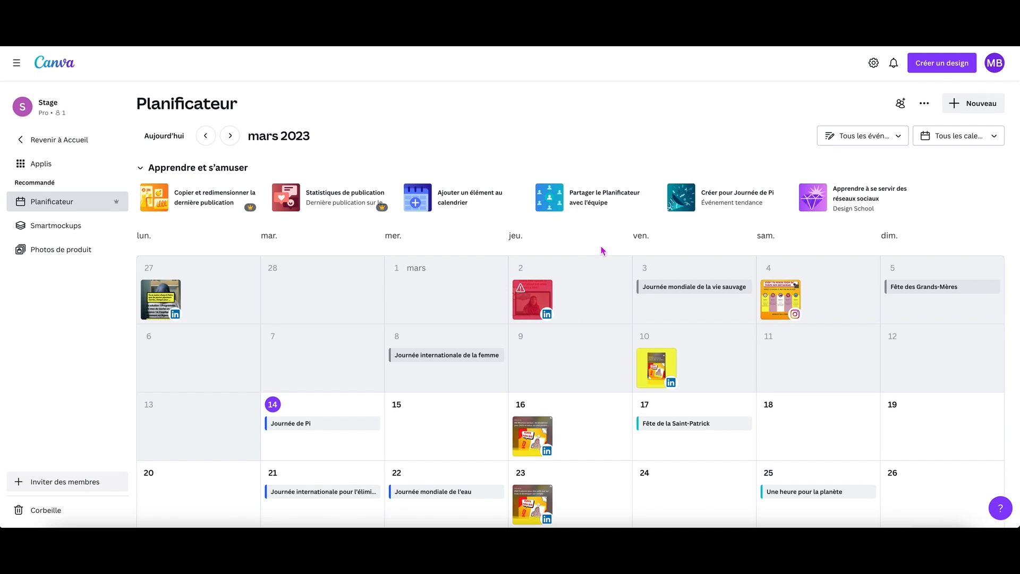
left_click(230, 137)
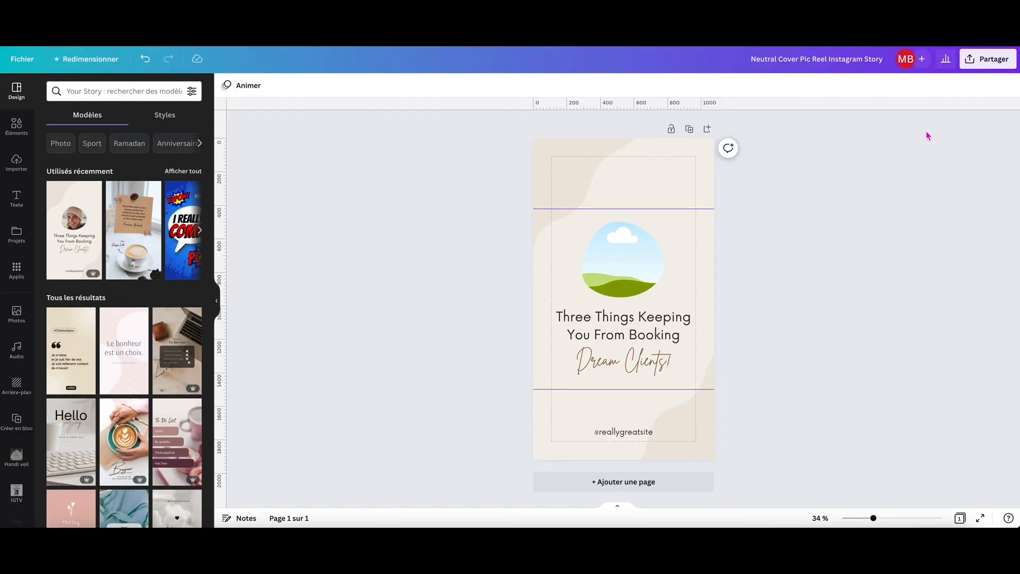
Browse all the sharing options of the story design, including the social networks
left_click(984, 60)
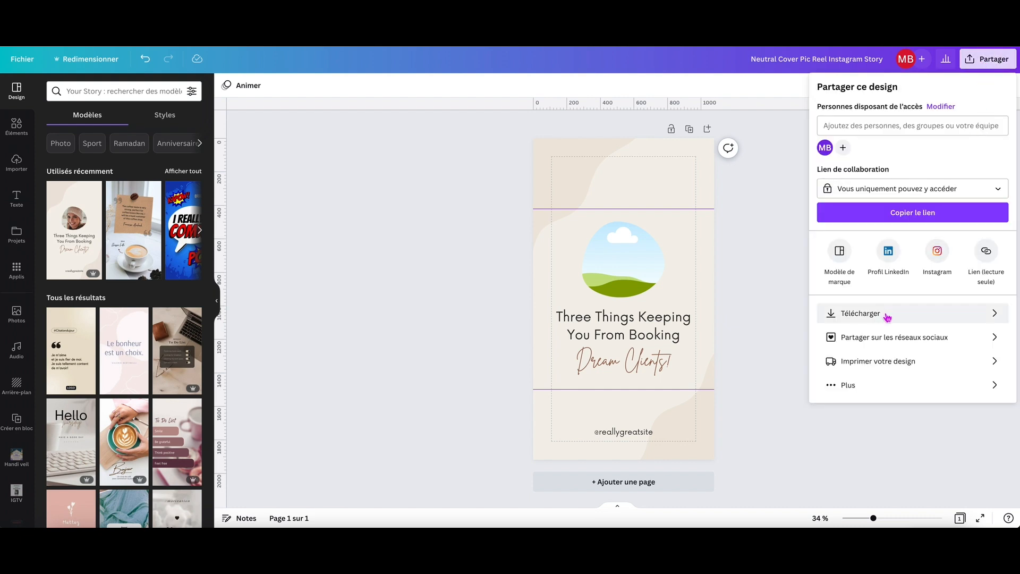
left_click(869, 389)
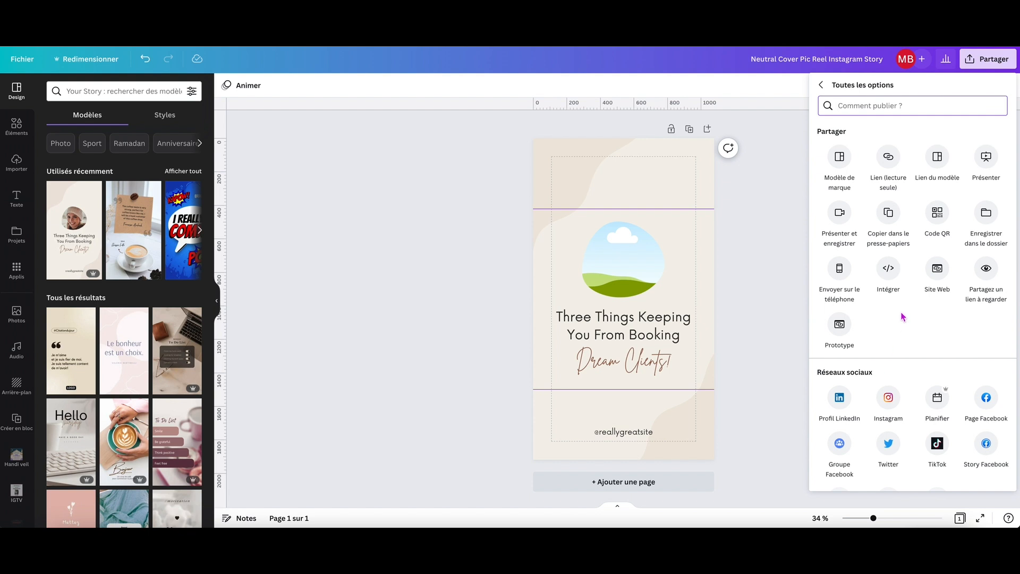
scroll(904, 318, "down", 3)
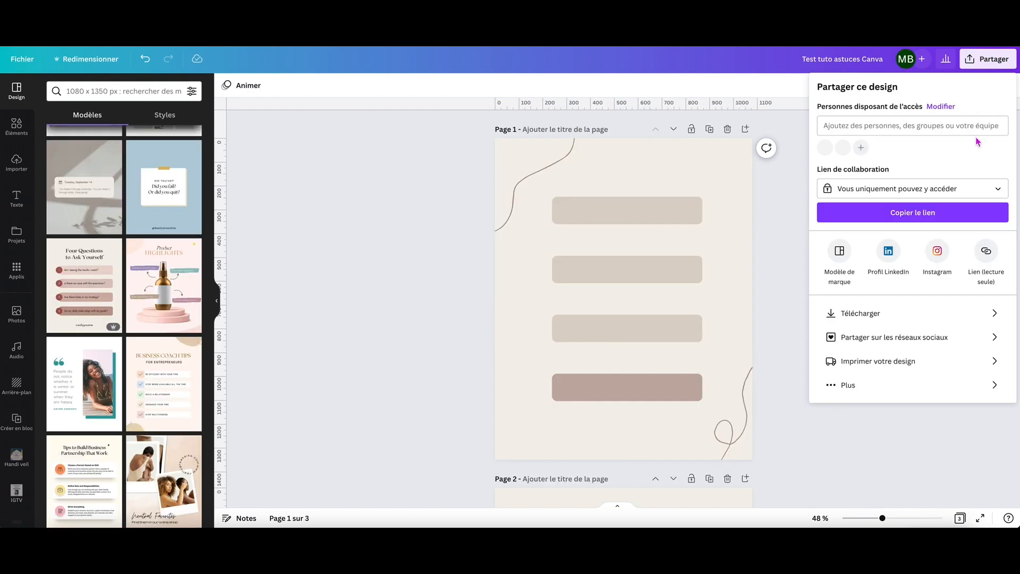
Choose scheduling an Instagram post of page 1 from a computer, examine the caption, date and time settings, and close without publishing
left_click(864, 386)
left_click(886, 396)
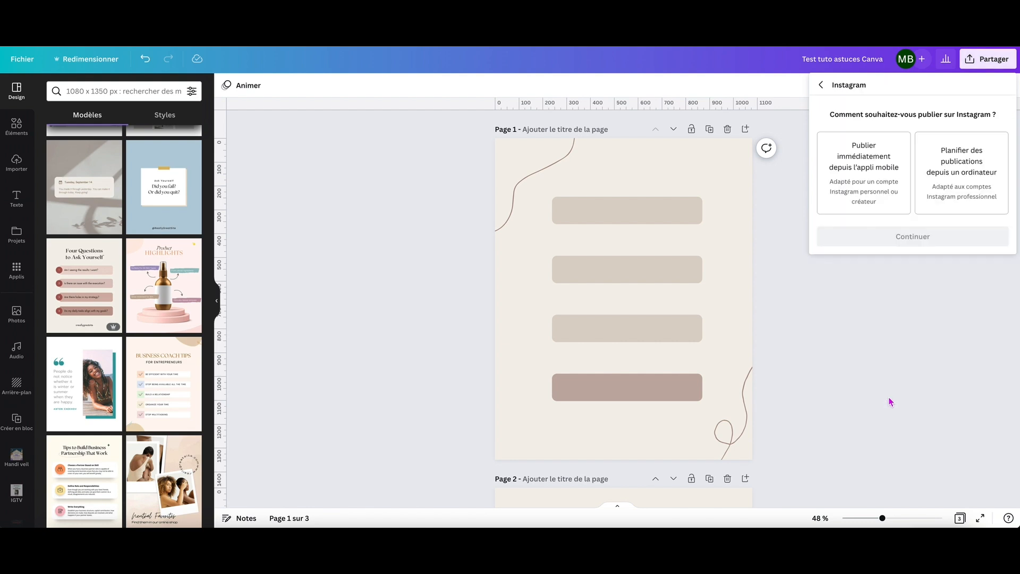
left_click(956, 182)
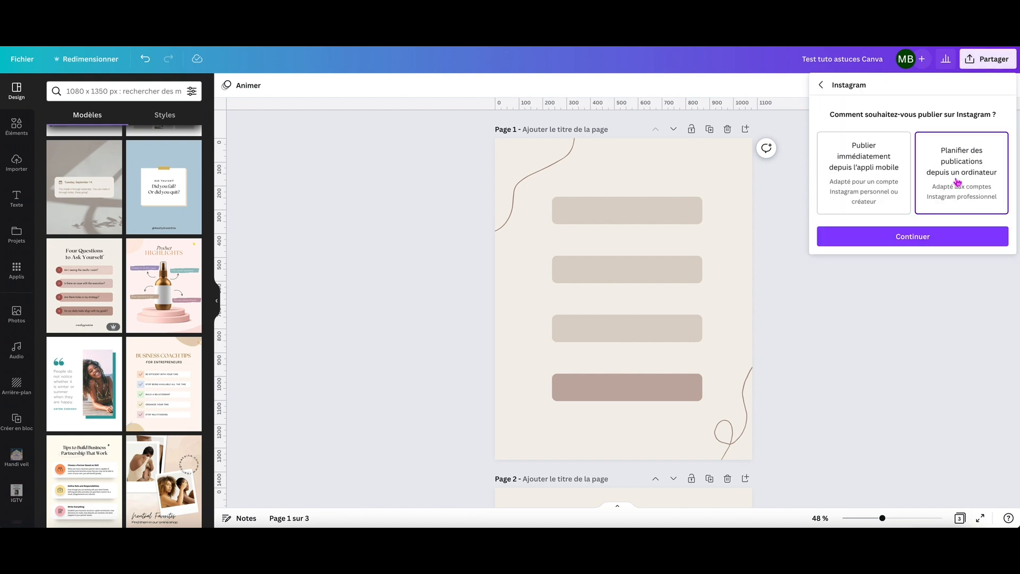
left_click(918, 238)
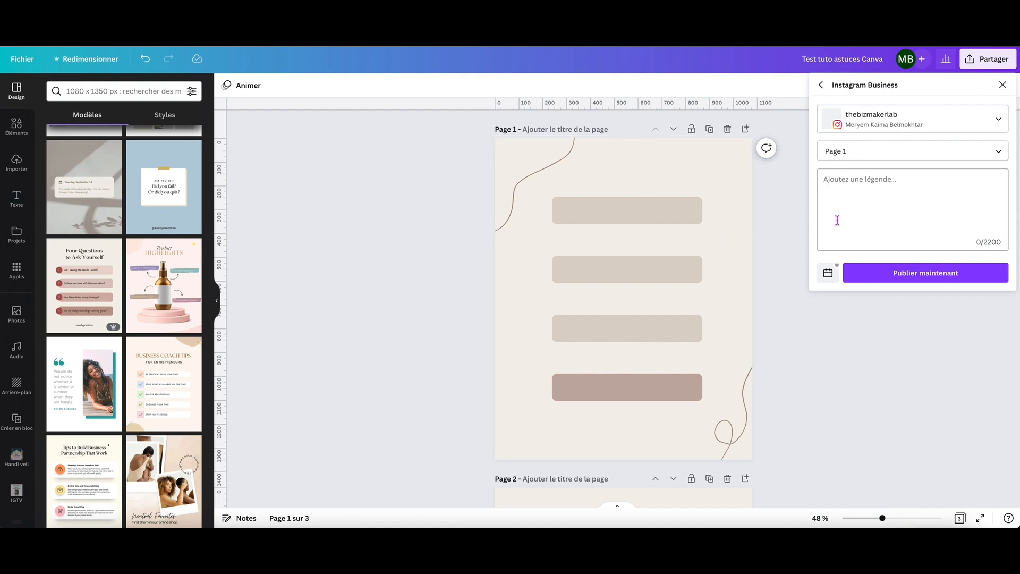
left_click(897, 184)
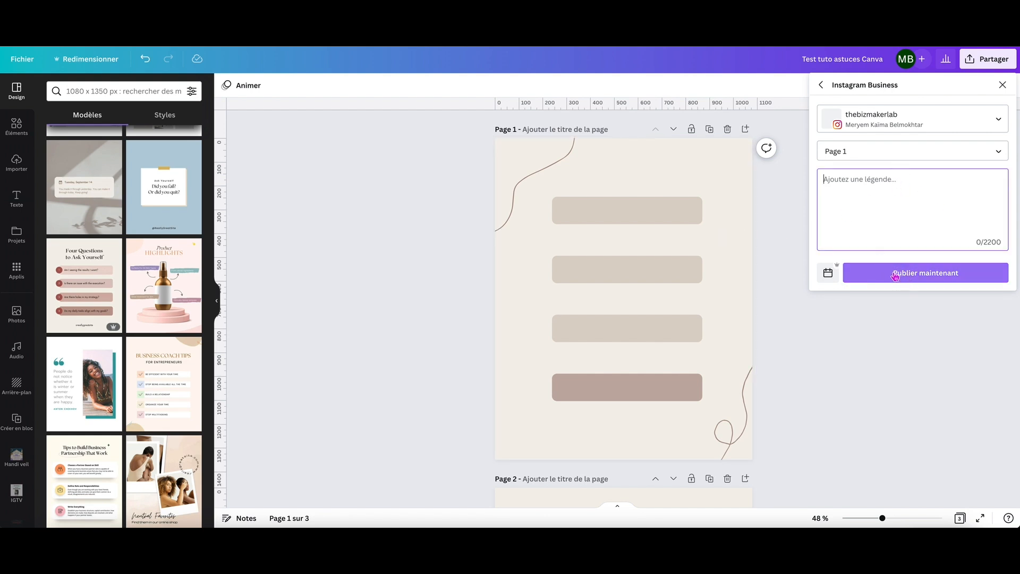
left_click(829, 274)
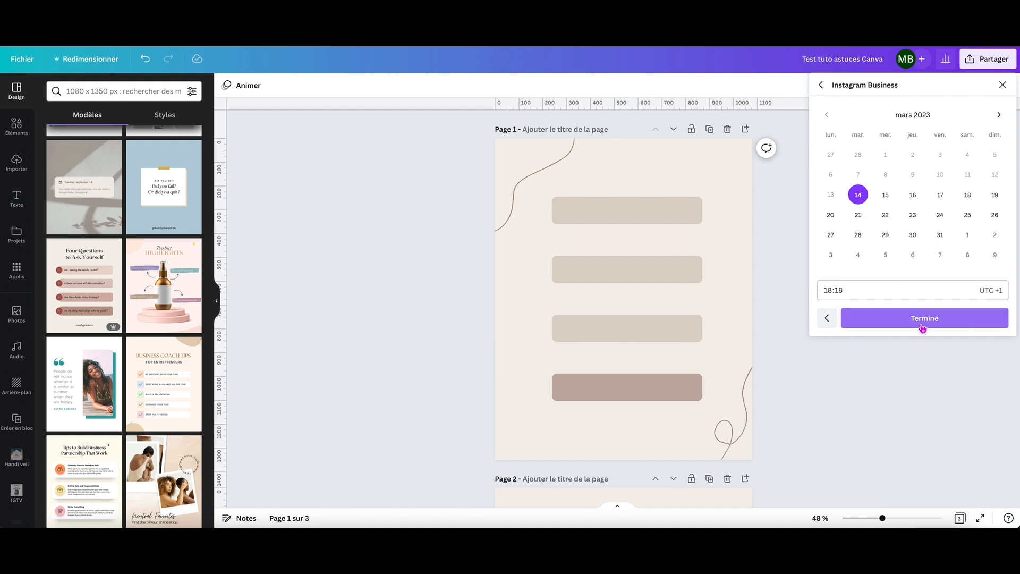
left_click(1002, 85)
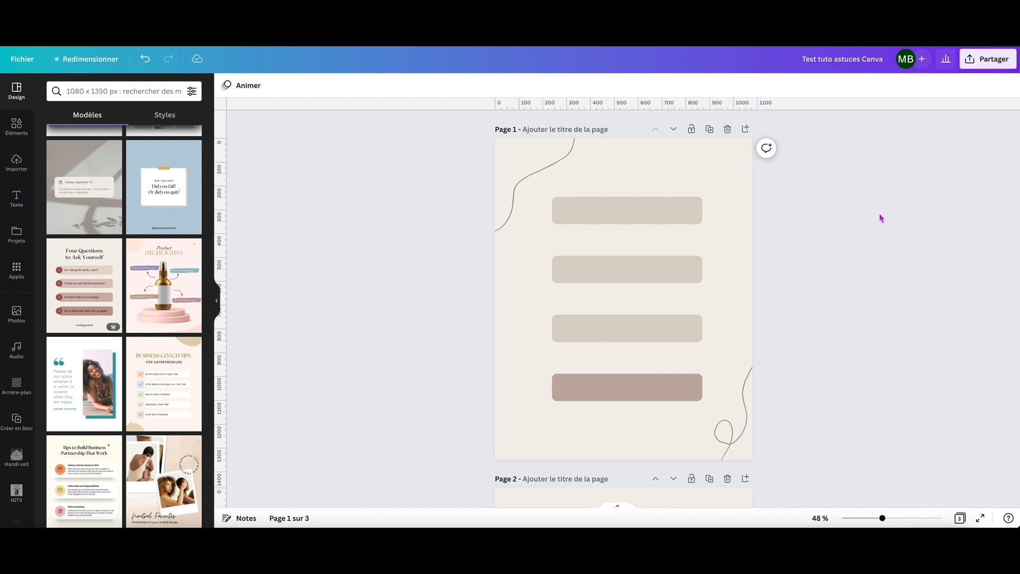